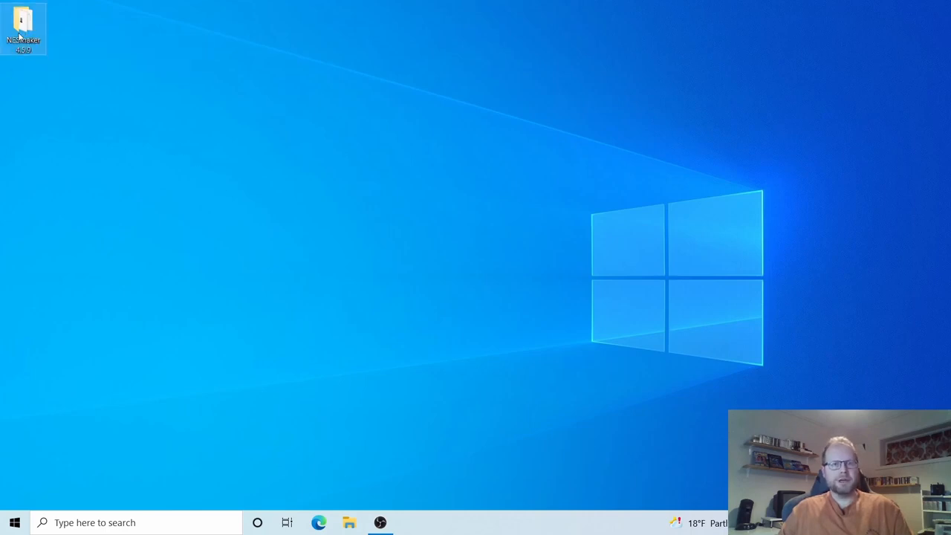
# Run NESMaker.exe from the NESmaker 4.5.9 desktop folder.
pyautogui.doubleClick(25, 30)
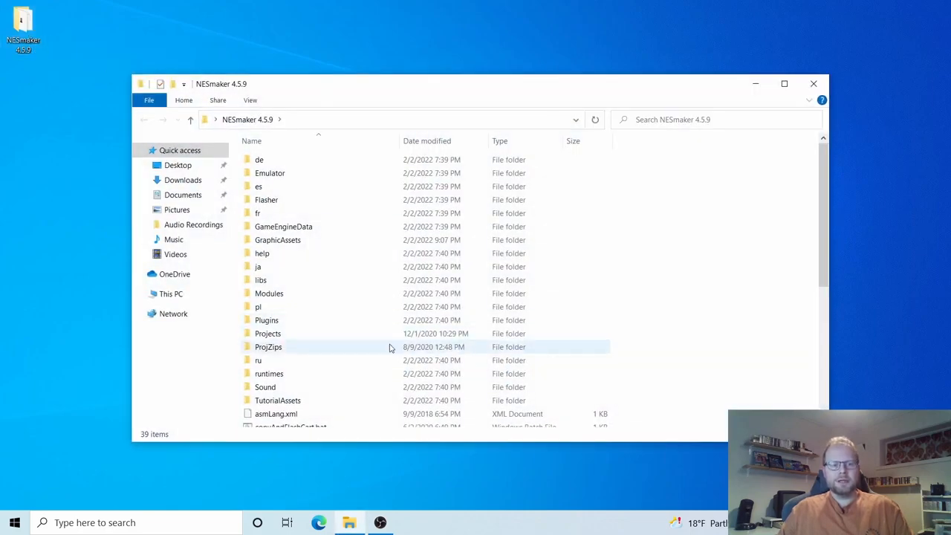
pyautogui.scroll(-6, 391, 349)
pyautogui.click(266, 341)
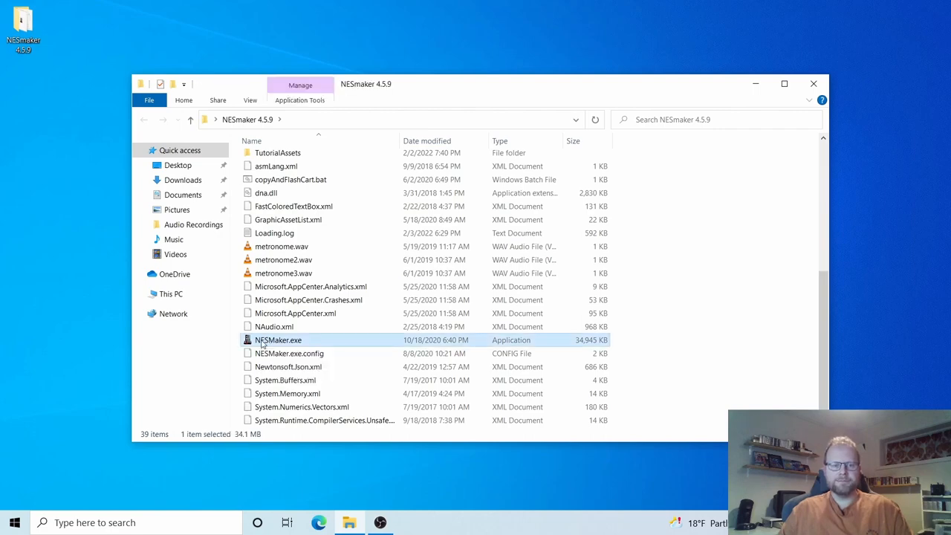
pyautogui.doubleClick(261, 341)
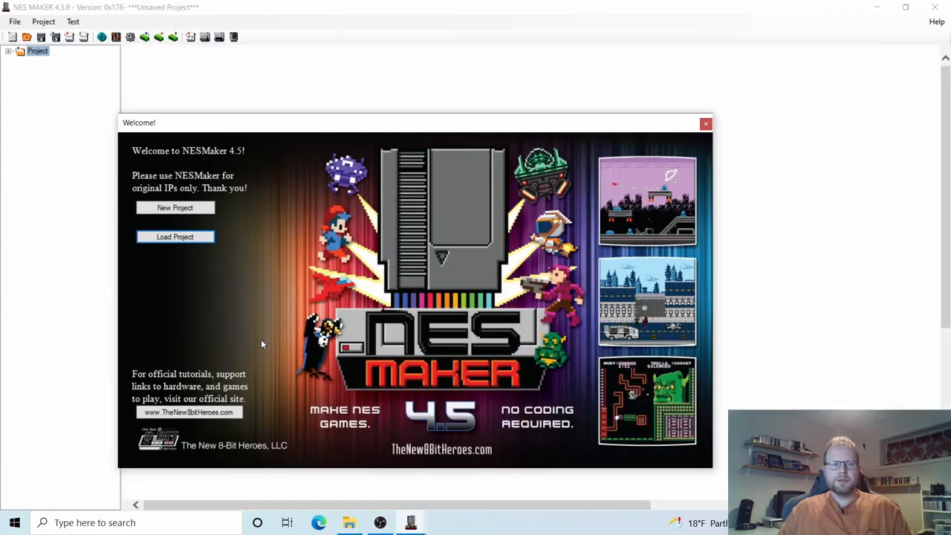
# Move the Welcome window aside and start a New Project.
pyautogui.moveTo(308, 128); pyautogui.dragTo(354, 95)
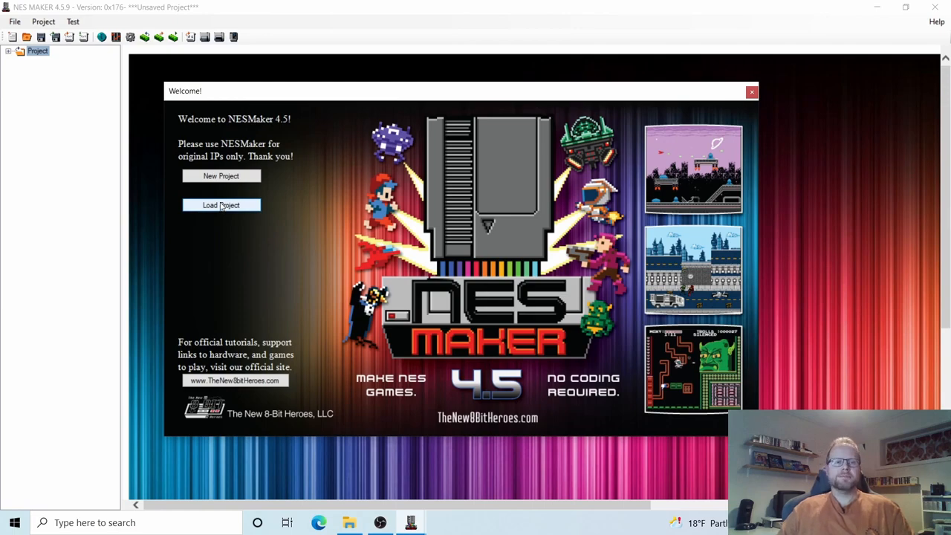
pyautogui.click(220, 177)
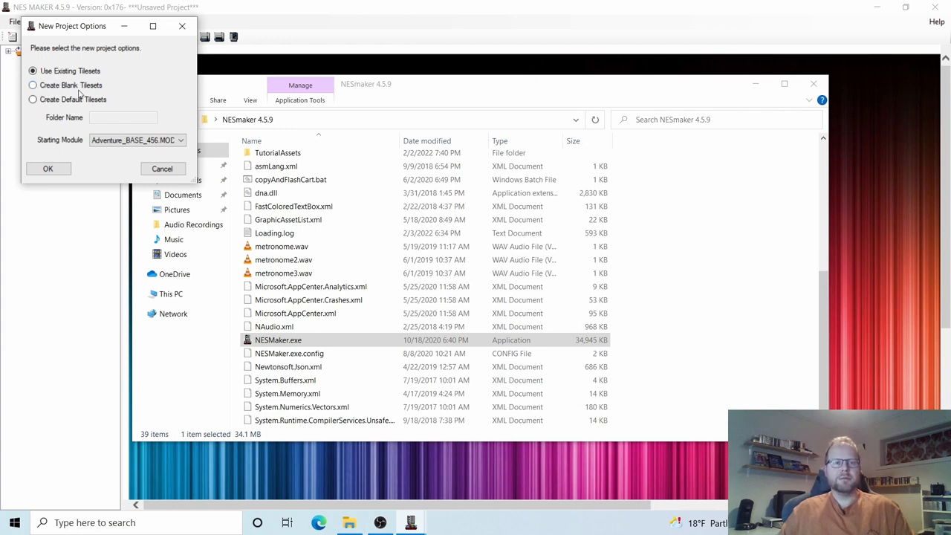
# Choose Create Blank Tilesets and name the project folder GhosthunterPete.
pyautogui.click(33, 85)
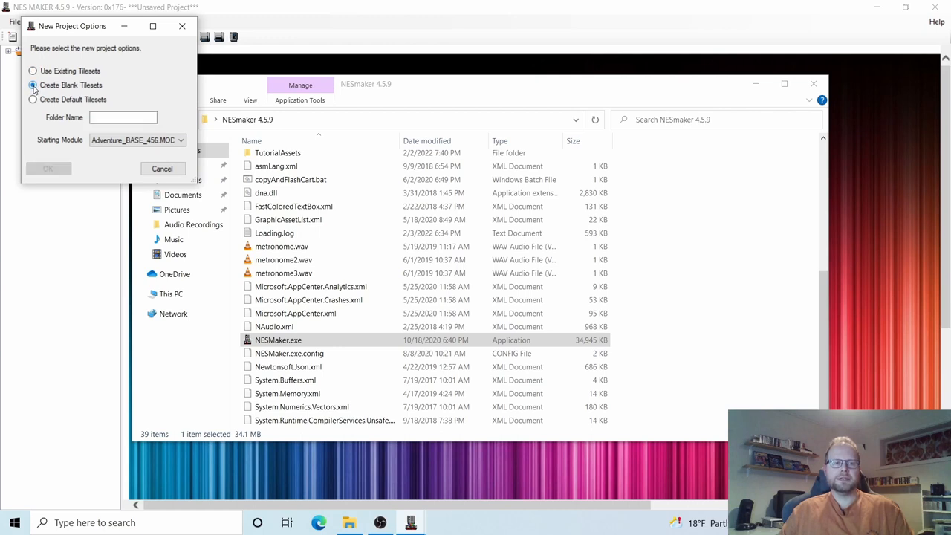
pyautogui.click(108, 118)
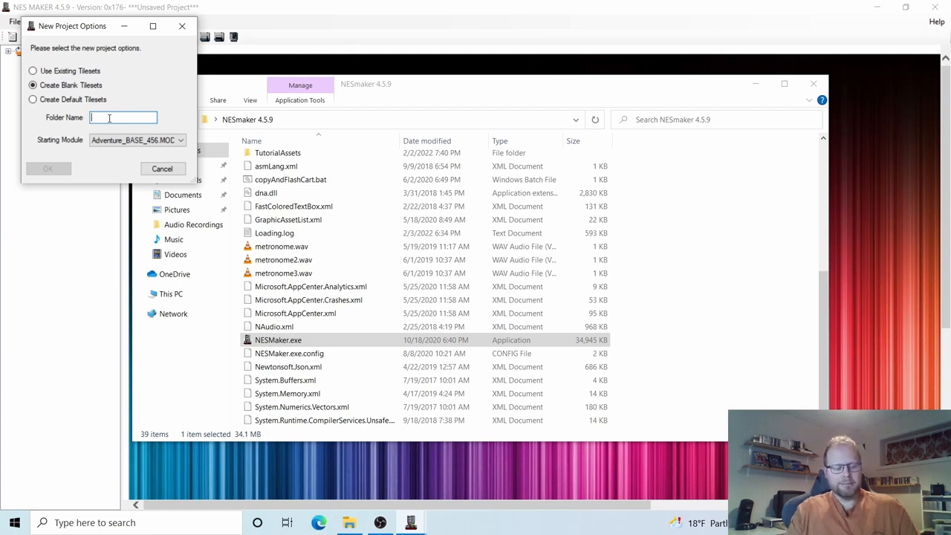
pyautogui.write('Ghost')
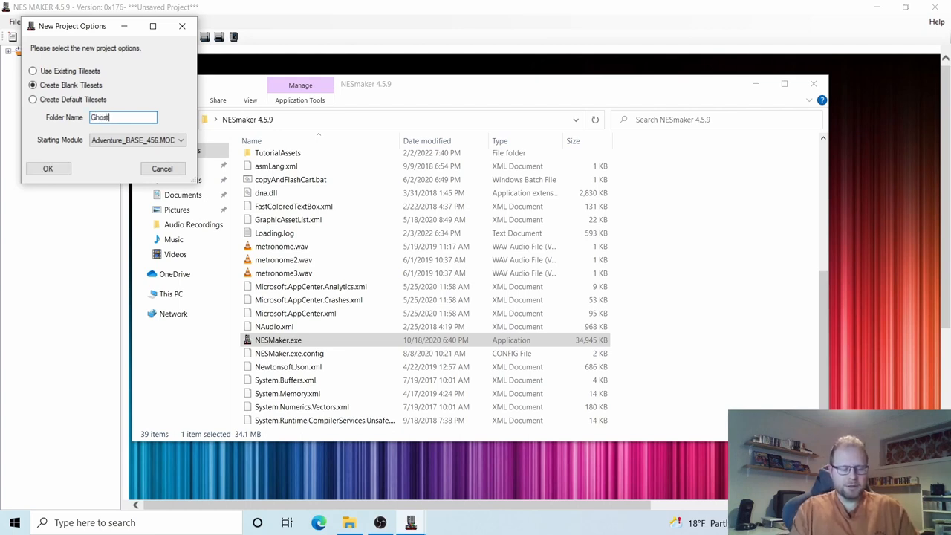
pyautogui.write('hunterPete')
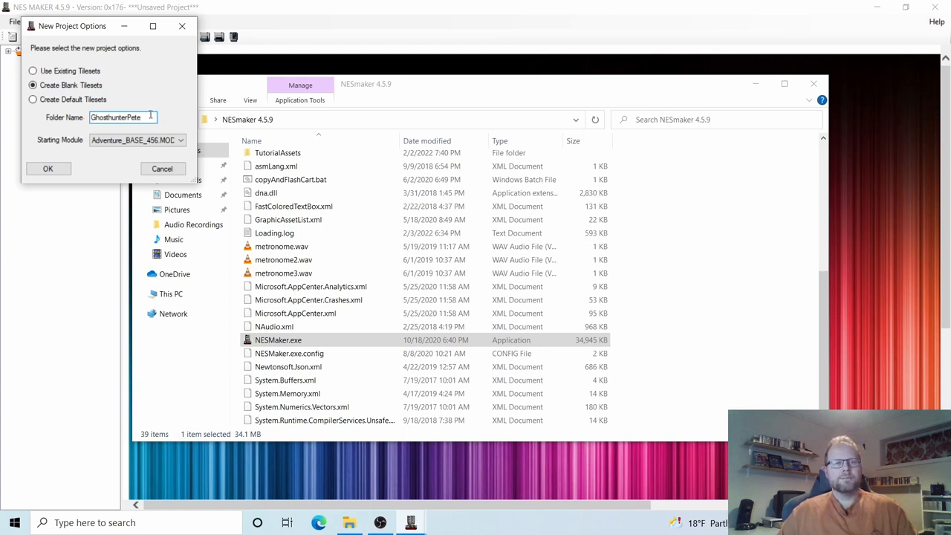
# Pick MetroVania_BASE_456.MOD as the starting module and confirm the new project.
pyautogui.click(116, 147)
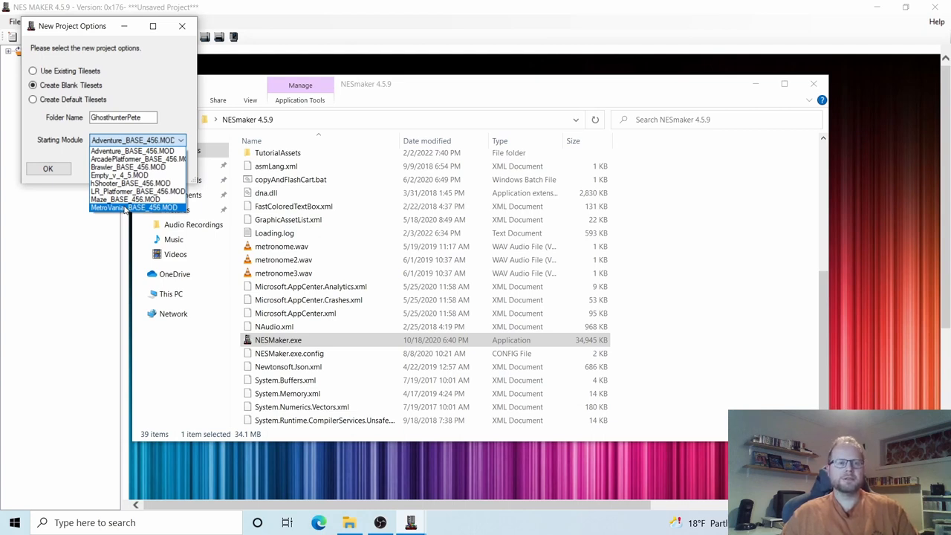
pyautogui.click(126, 208)
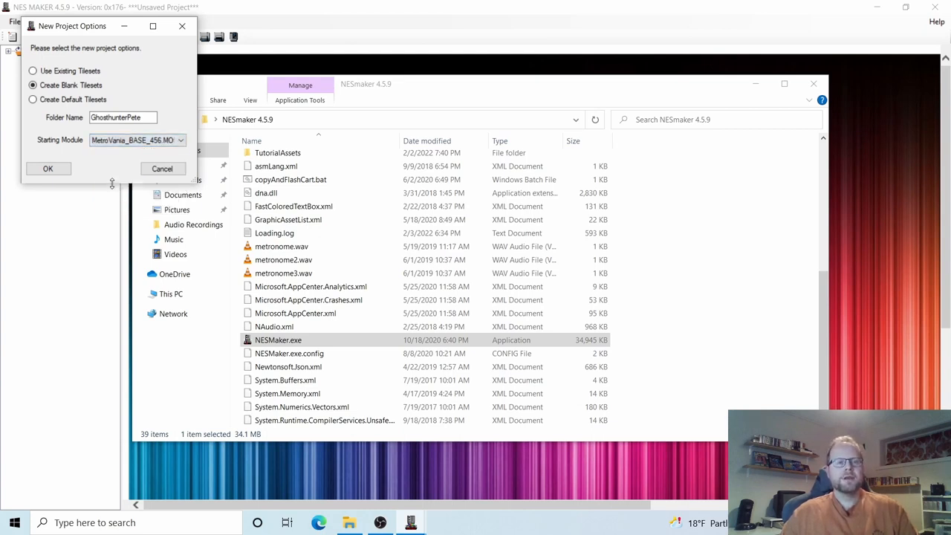
pyautogui.click(61, 169)
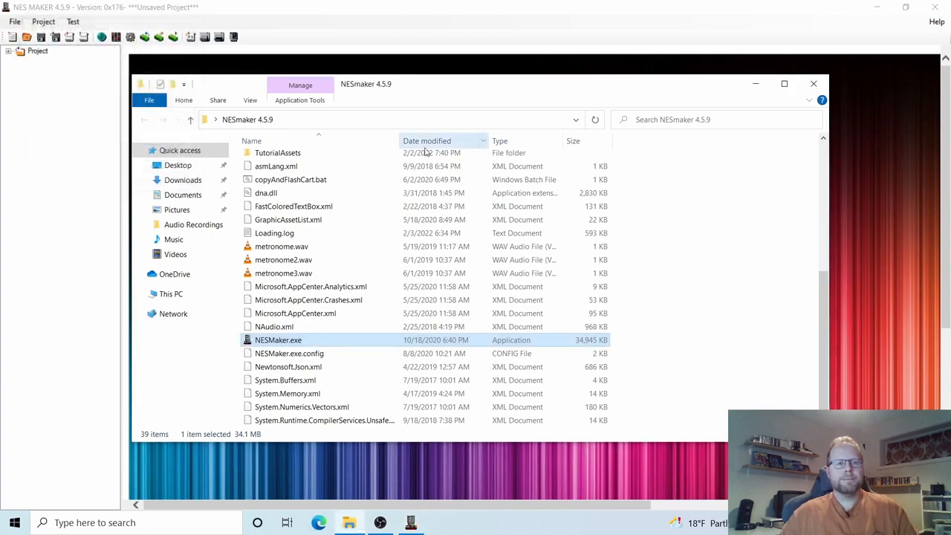
# Expand the project tree, view the Overworld and Underworld maps, then open the Pixel Editor.
pyautogui.click(812, 87)
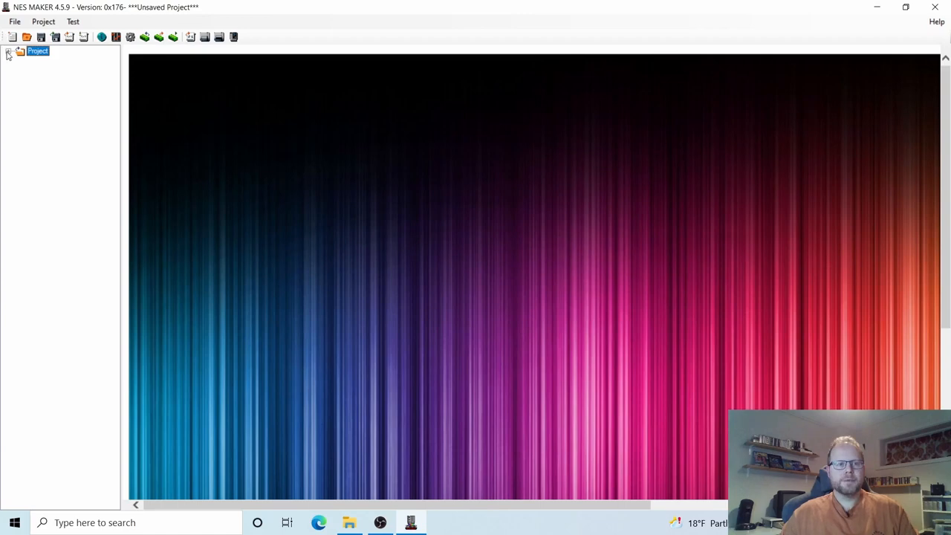
pyautogui.click(8, 52)
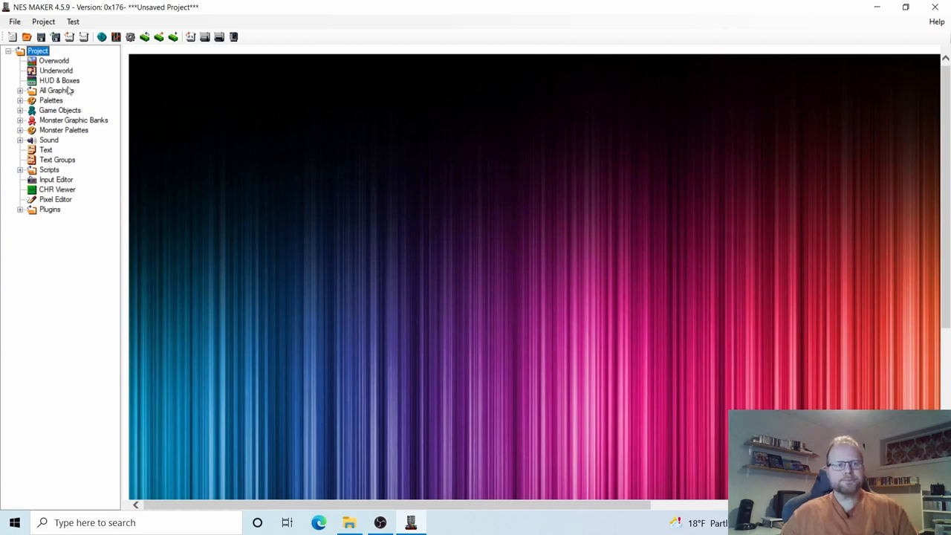
pyautogui.click(63, 64)
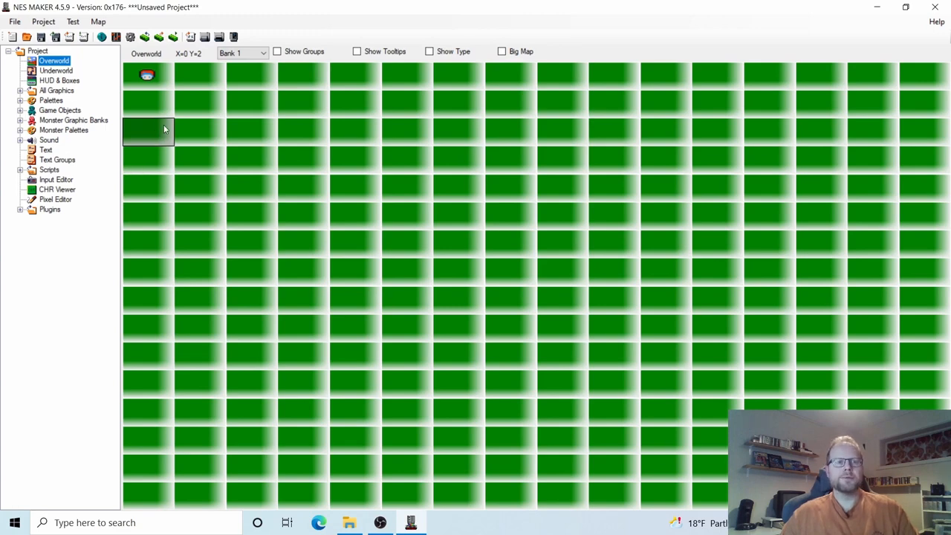
pyautogui.click(68, 73)
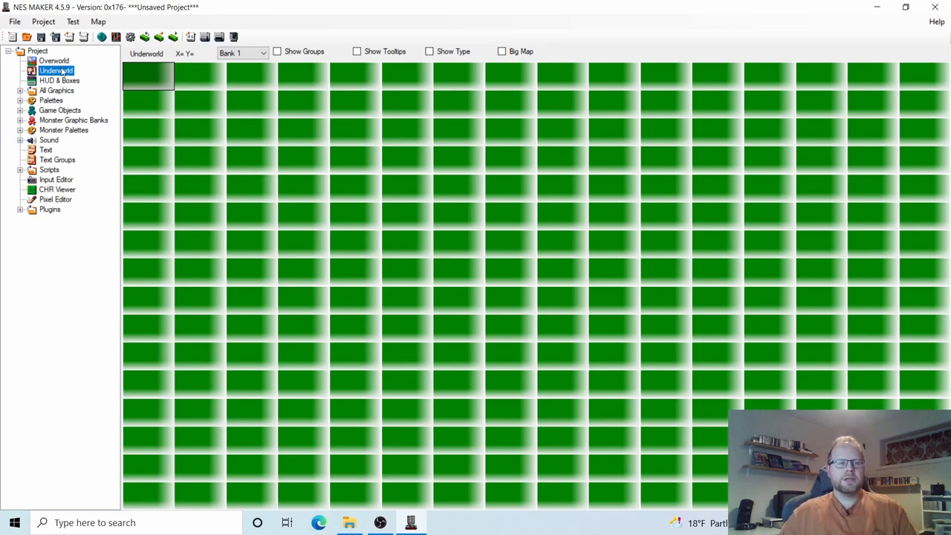
pyautogui.click(164, 83)
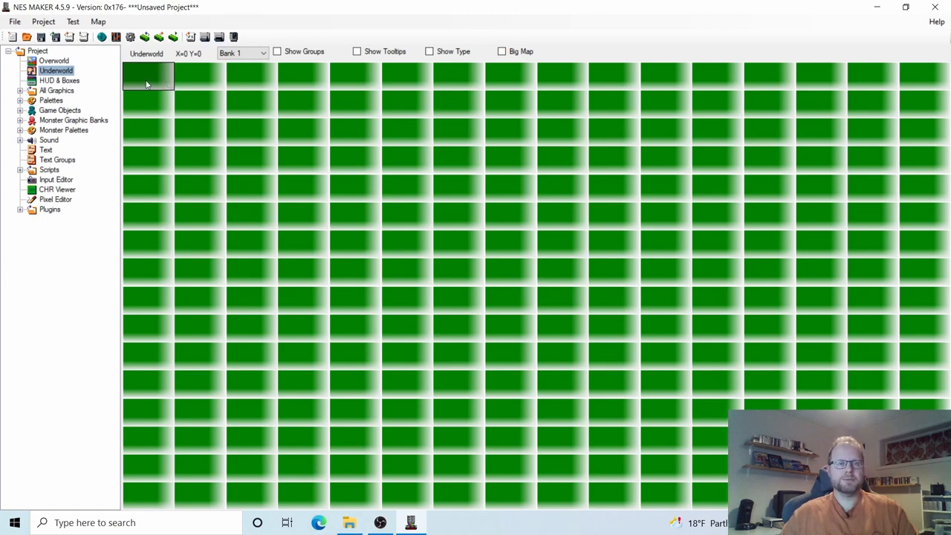
pyautogui.click(59, 62)
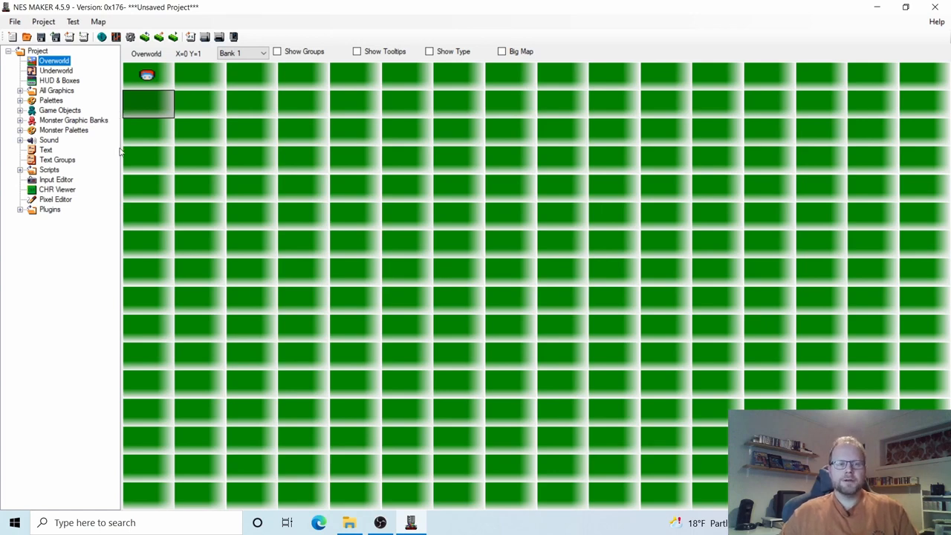
pyautogui.click(62, 202)
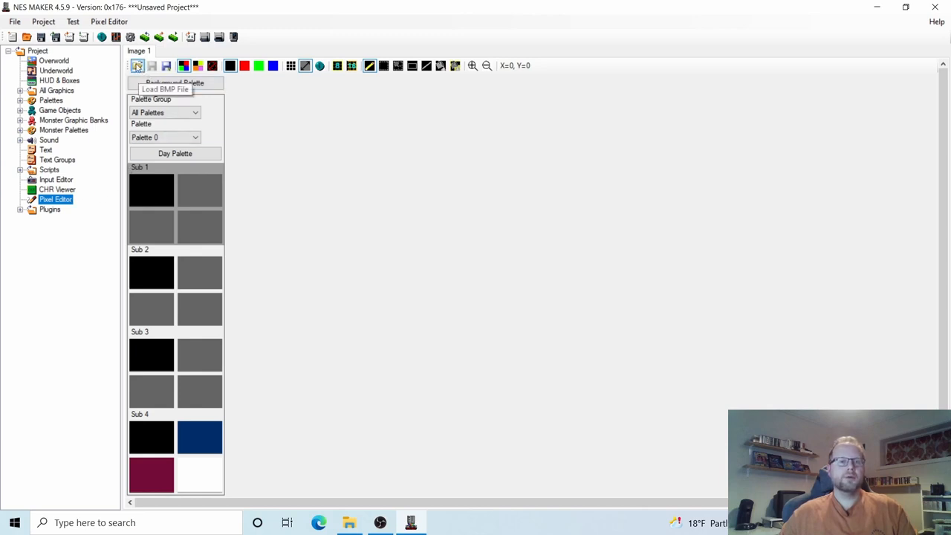
# Open the Load Bitmap tileset dialog from the Pixel Editor's folder icon.
pyautogui.click(138, 67)
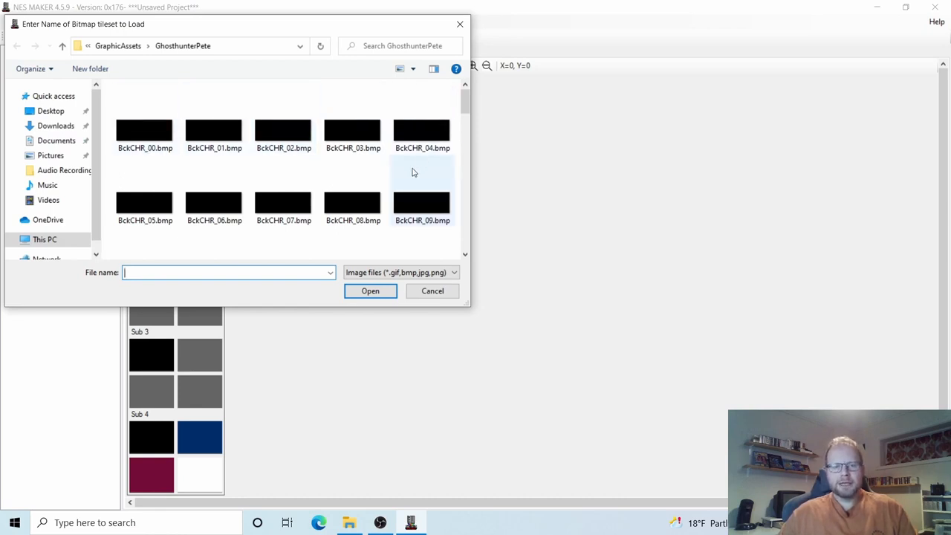
pyautogui.scroll(-2, 414, 172)
pyautogui.scroll(-2, 412, 174)
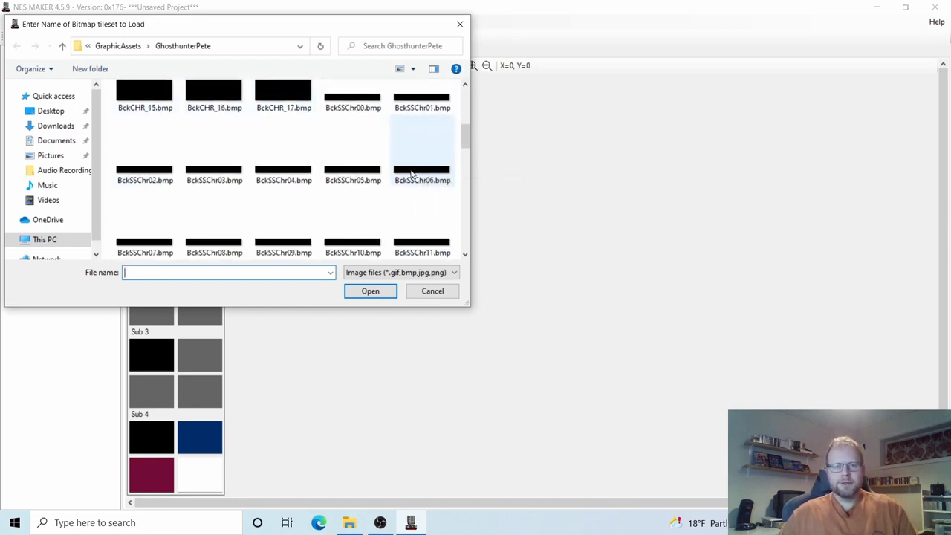
pyautogui.scroll(-5, 413, 175)
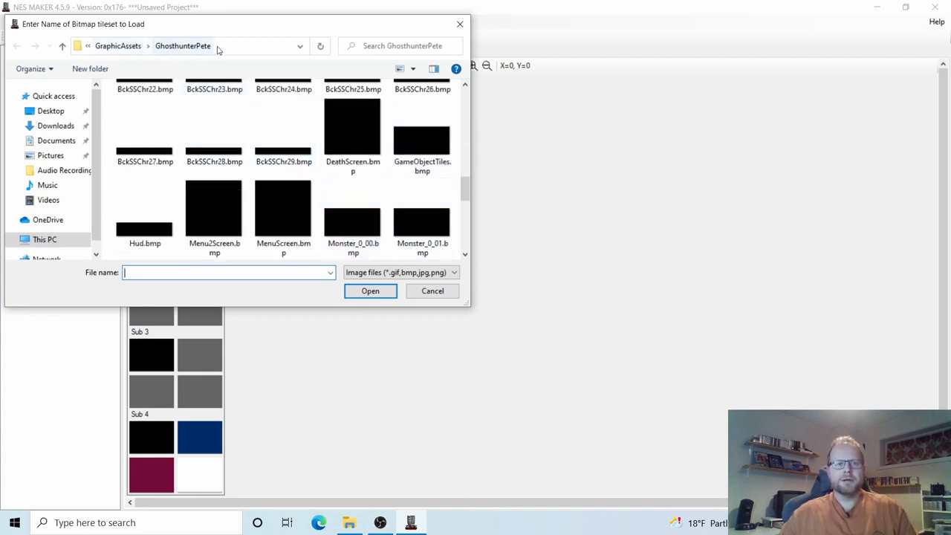
pyautogui.scroll(8, 348, 186)
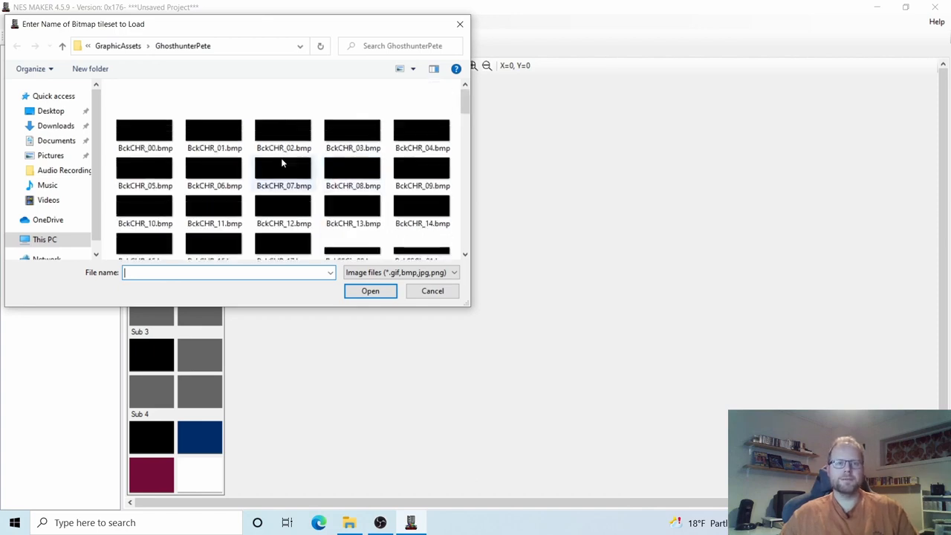
# Browse the GhosthunterPete bitmaps, selecting BckCHR_00, BckSSChr00 and BckCHR_17 in turn.
pyautogui.click(138, 141)
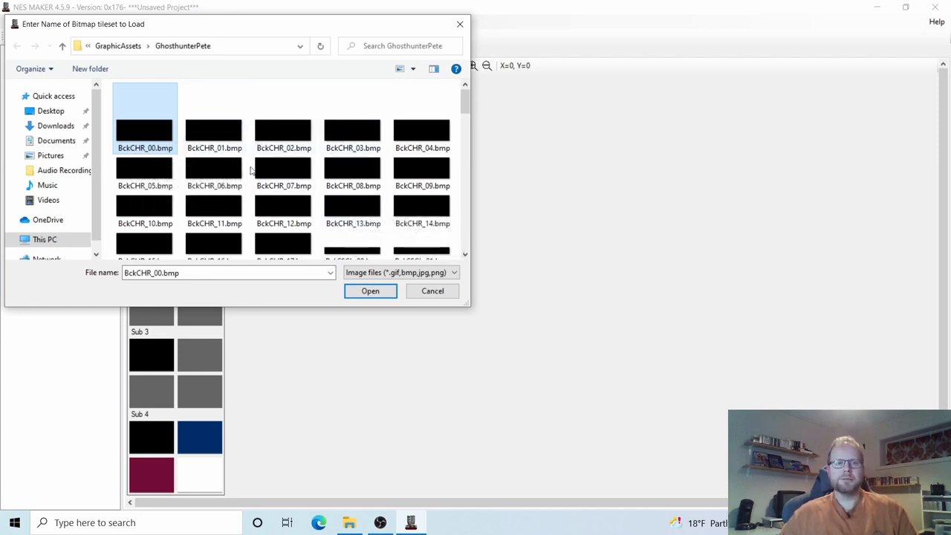
pyautogui.scroll(-1, 251, 171)
pyautogui.click(360, 197)
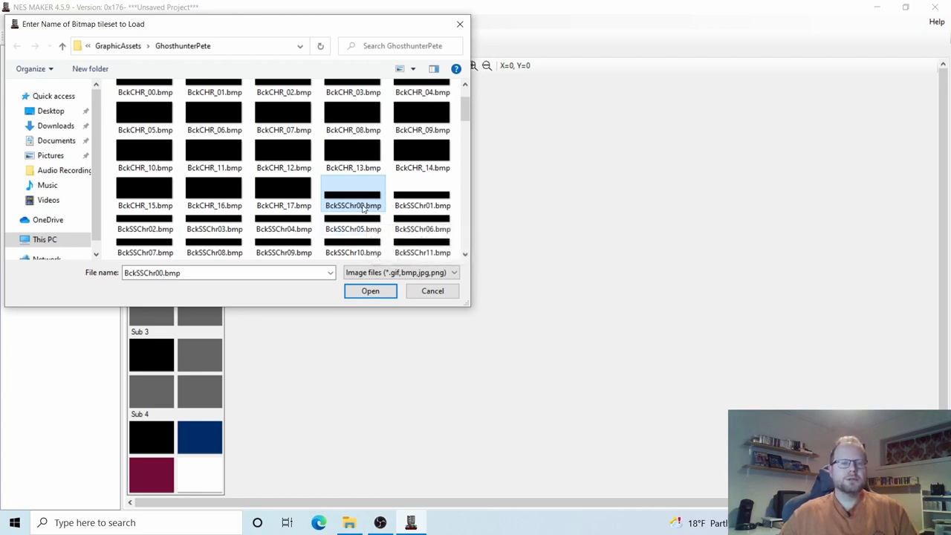
pyautogui.click(301, 190)
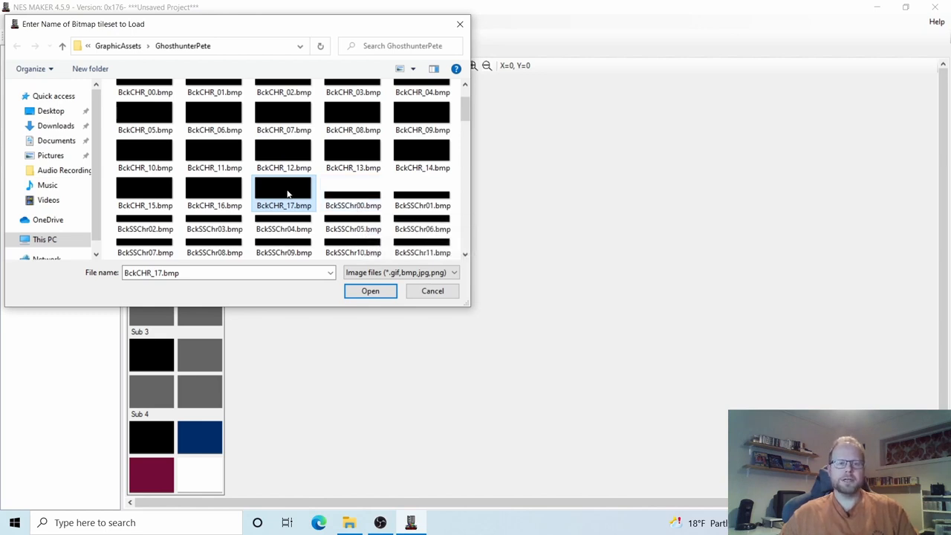
pyautogui.scroll(1, 289, 191)
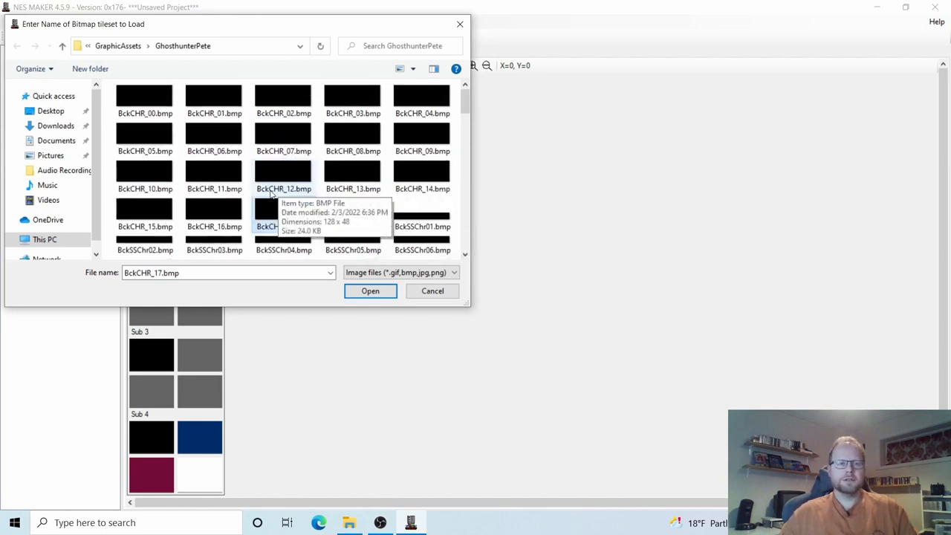
pyautogui.click(130, 95)
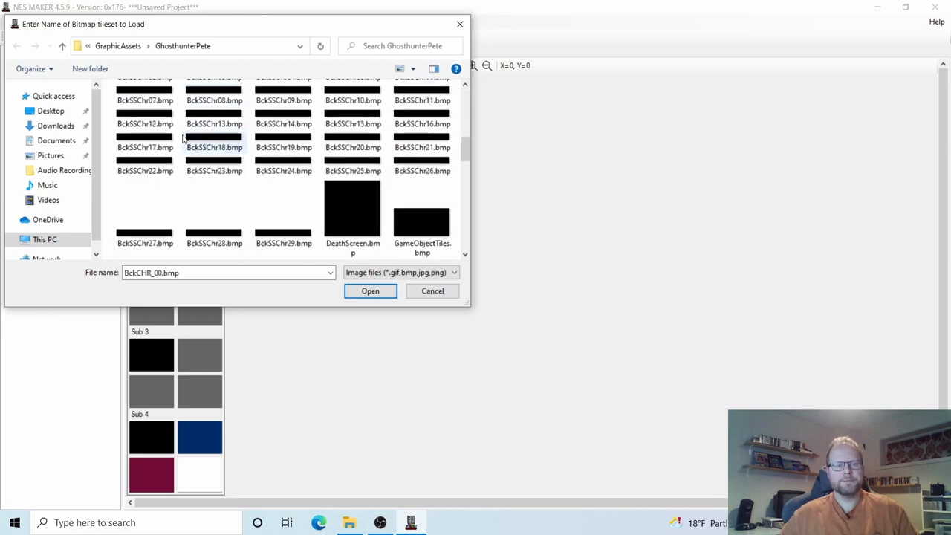
pyautogui.scroll(-3, 184, 138)
pyautogui.scroll(-5, 195, 139)
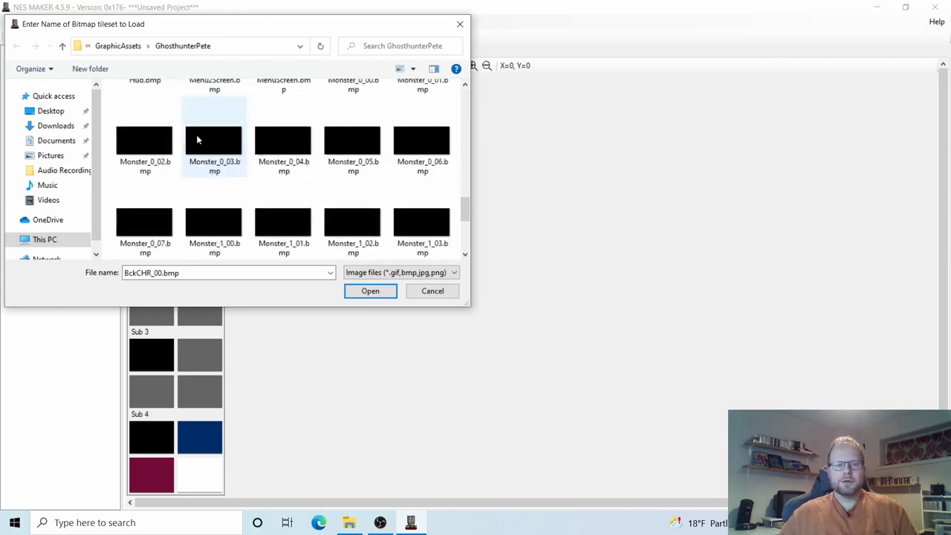
pyautogui.scroll(1, 216, 170)
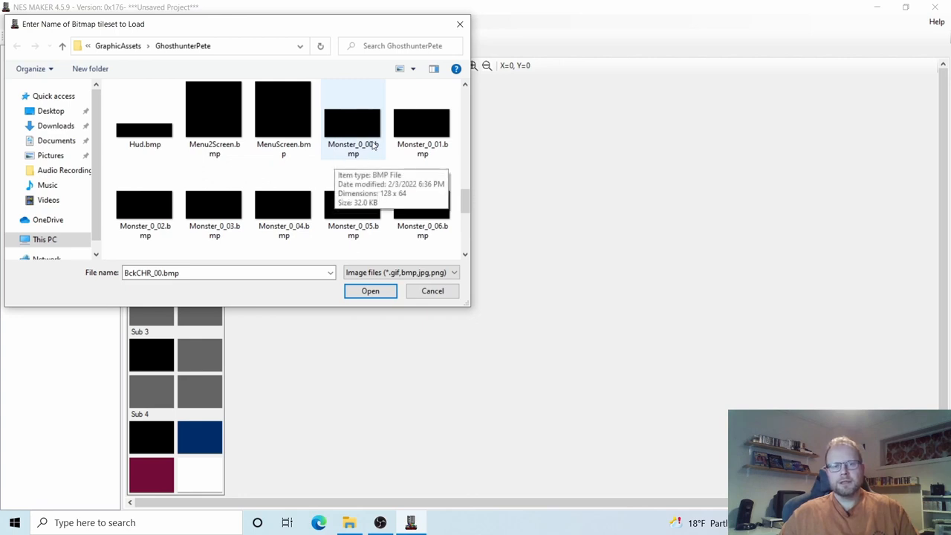
# Look over the Monster_0 bitmaps, then open GameObjectTiles.bmp into the Pixel Editor.
pyautogui.click(354, 127)
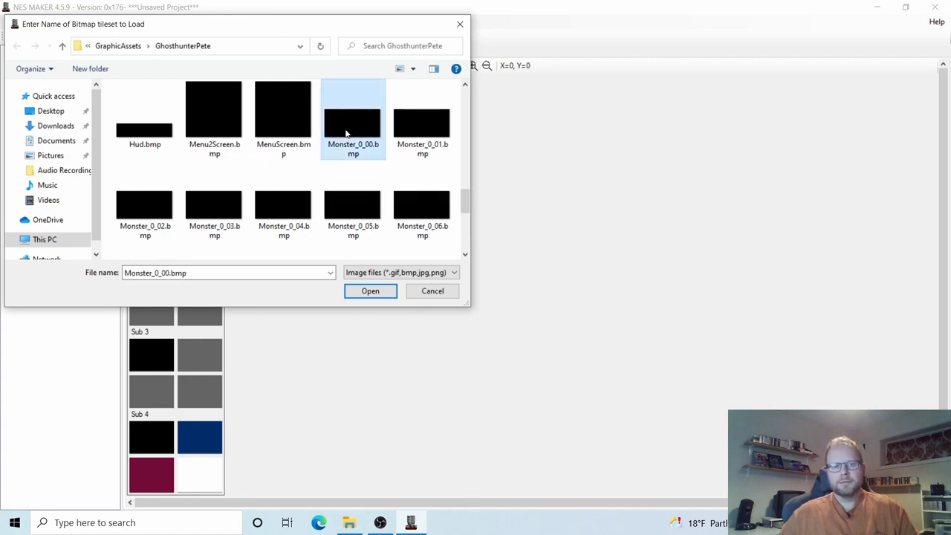
pyautogui.click(409, 132)
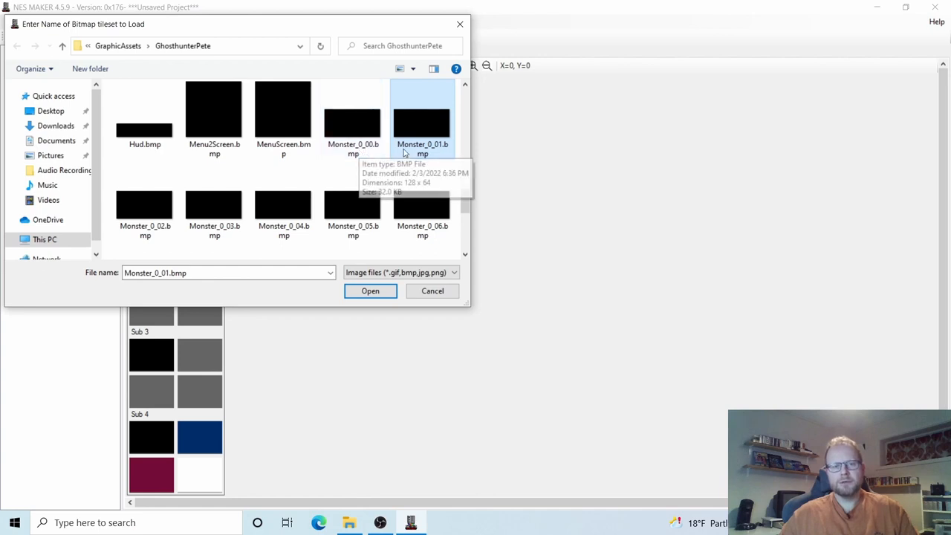
pyautogui.click(149, 214)
pyautogui.click(351, 127)
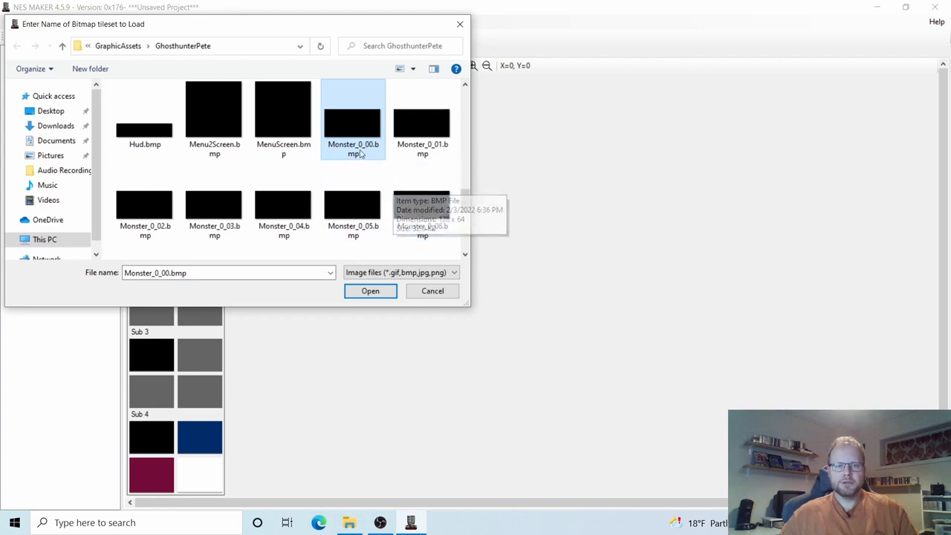
pyautogui.scroll(1, 355, 145)
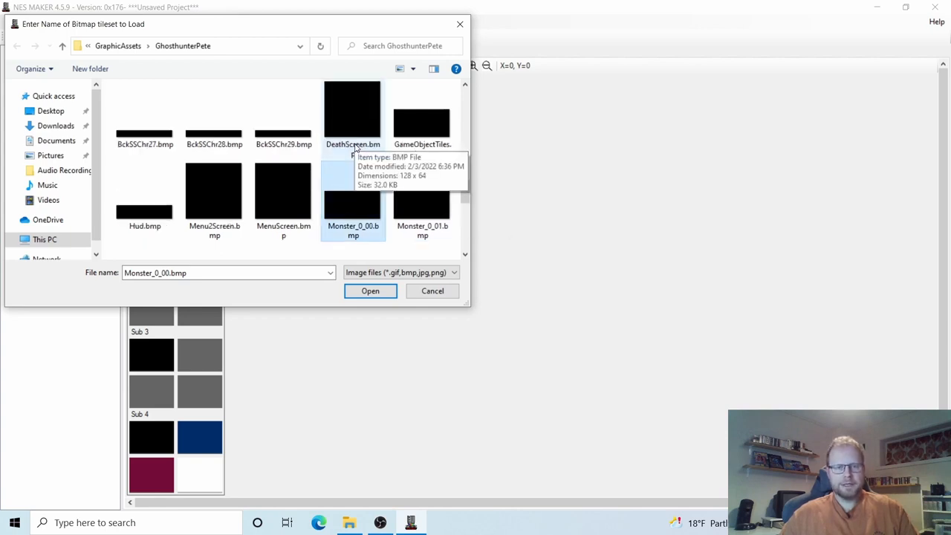
pyautogui.click(414, 134)
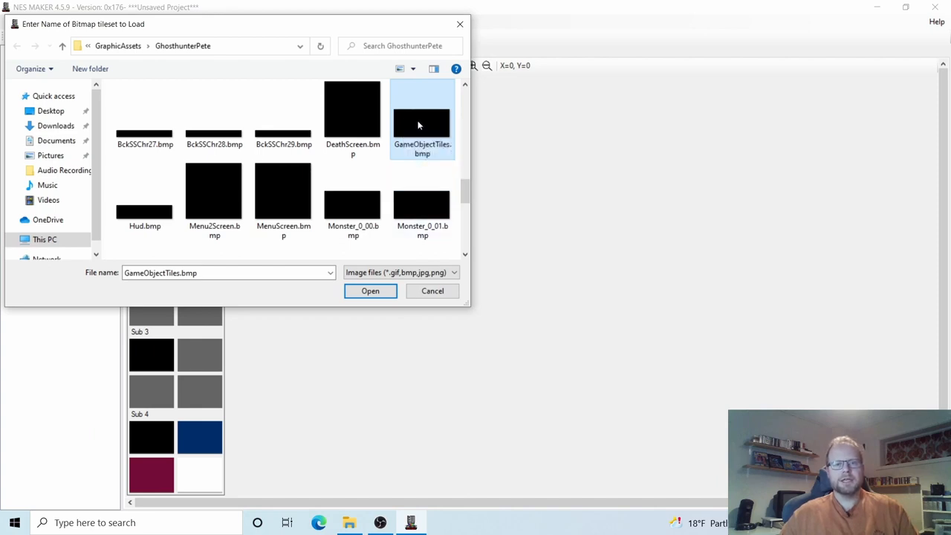
pyautogui.click(373, 295)
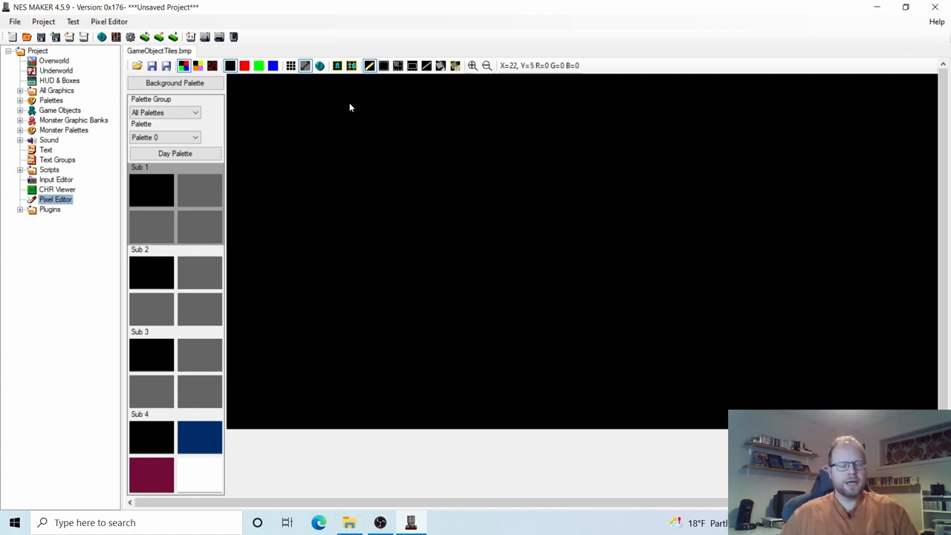
# Turn on 8x8 tile grouping and switch from Background Palette to Monster Palette.
pyautogui.click(336, 66)
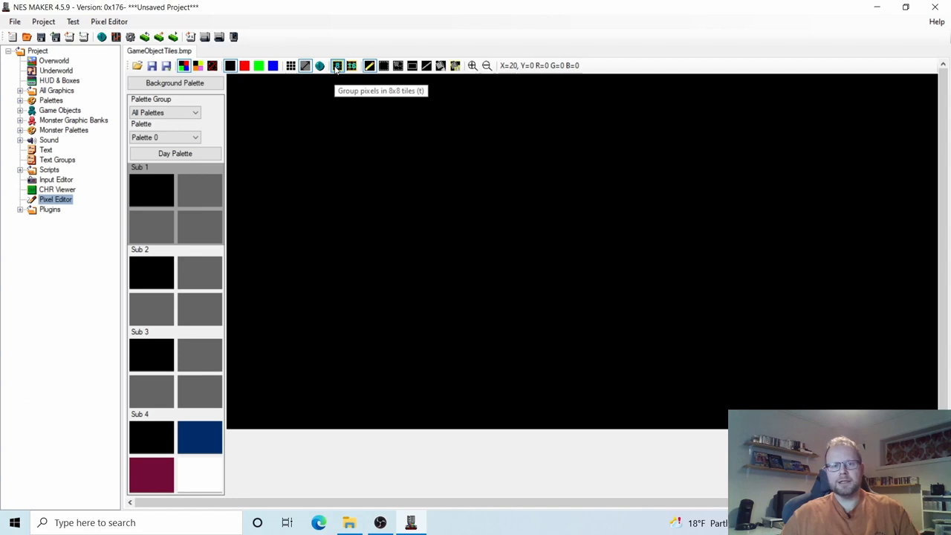
pyautogui.click(337, 66)
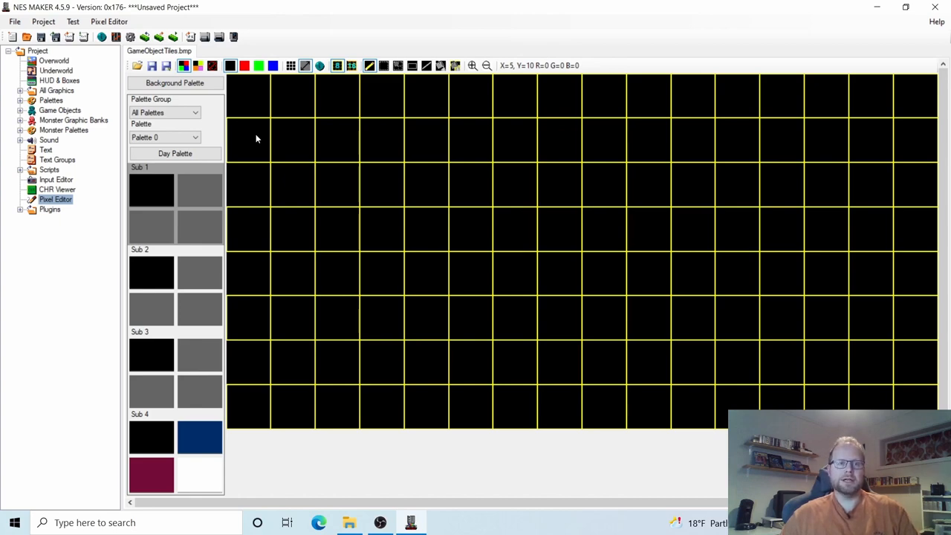
pyautogui.click(164, 86)
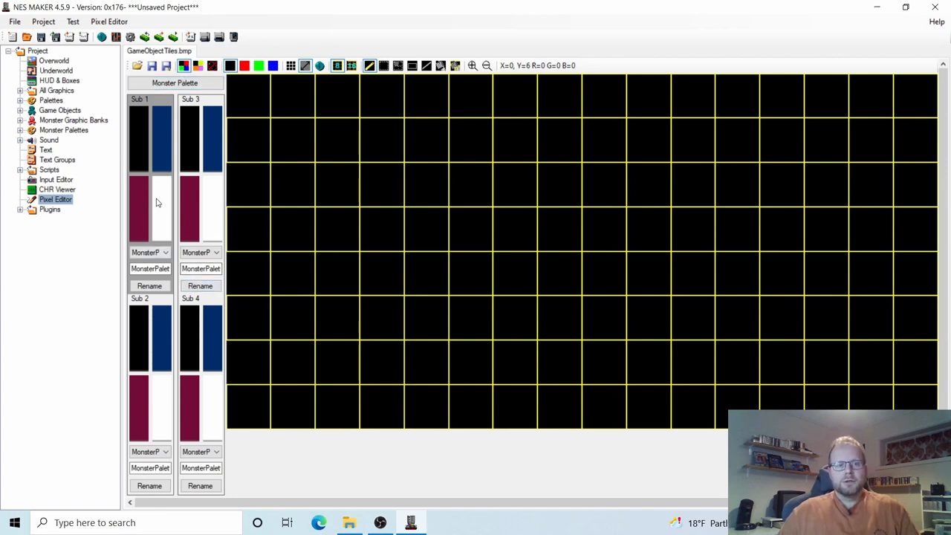
# Recolour the monster sub-palettes to salmon 26, olive 18 and red 16, then select salmon.
pyautogui.click(164, 145)
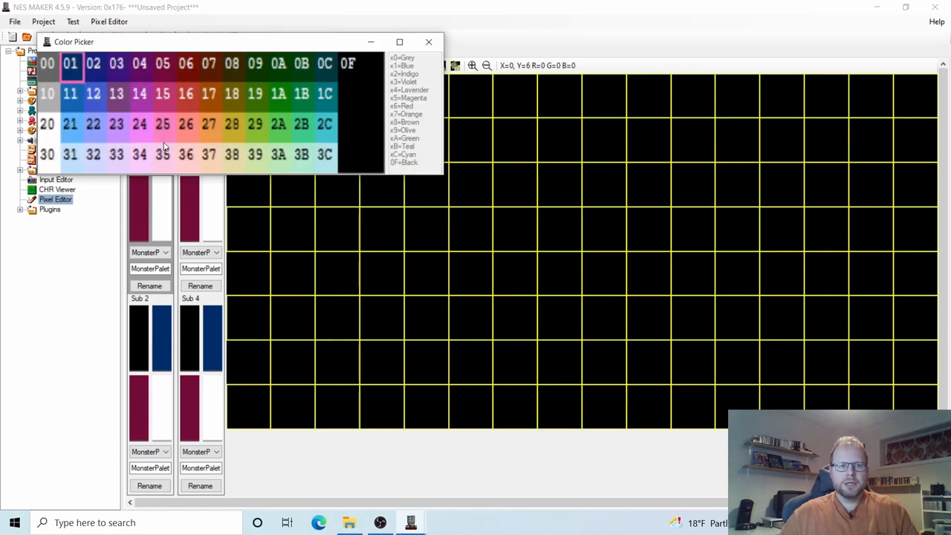
pyautogui.click(187, 130)
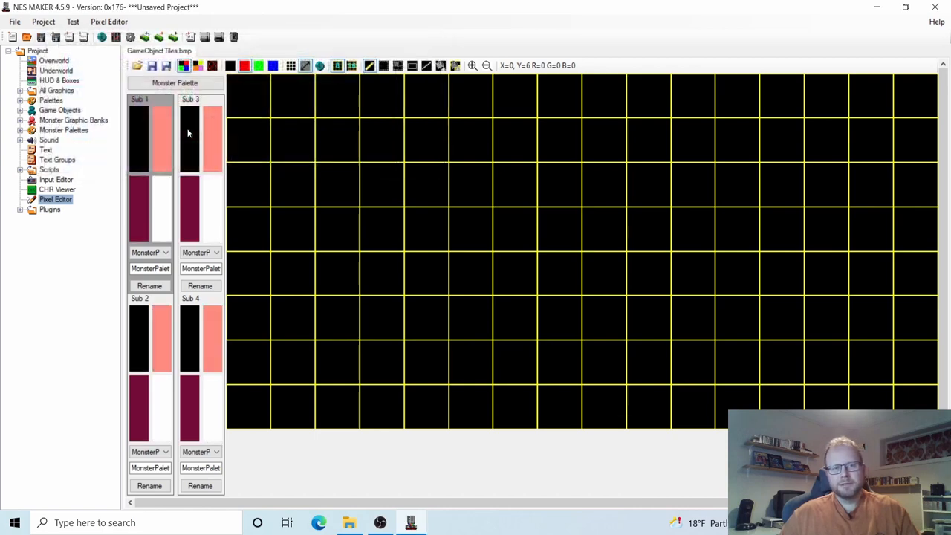
pyautogui.click(142, 205)
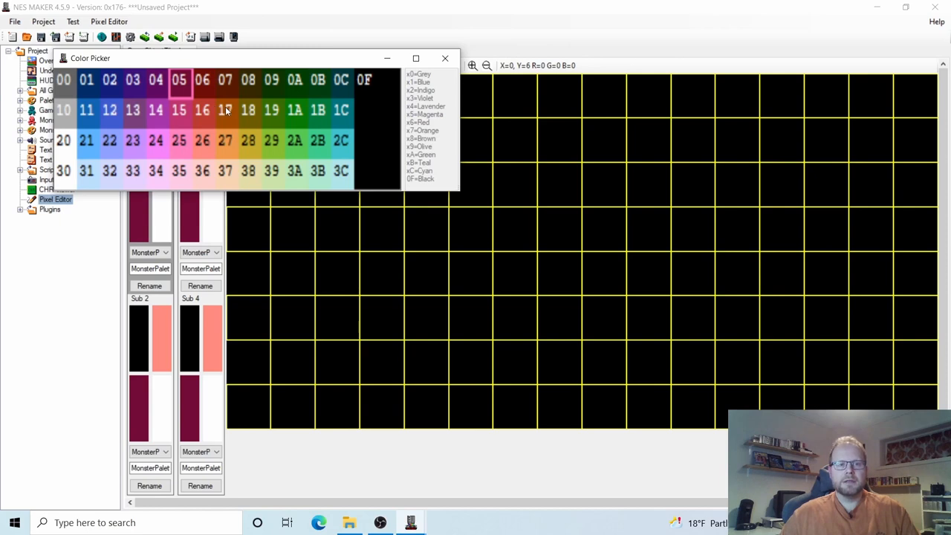
pyautogui.click(249, 110)
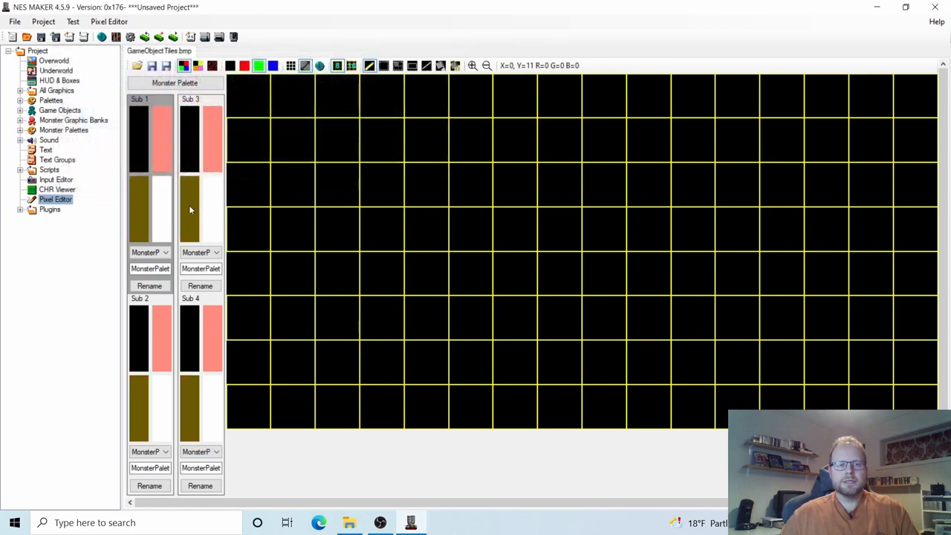
pyautogui.click(162, 211)
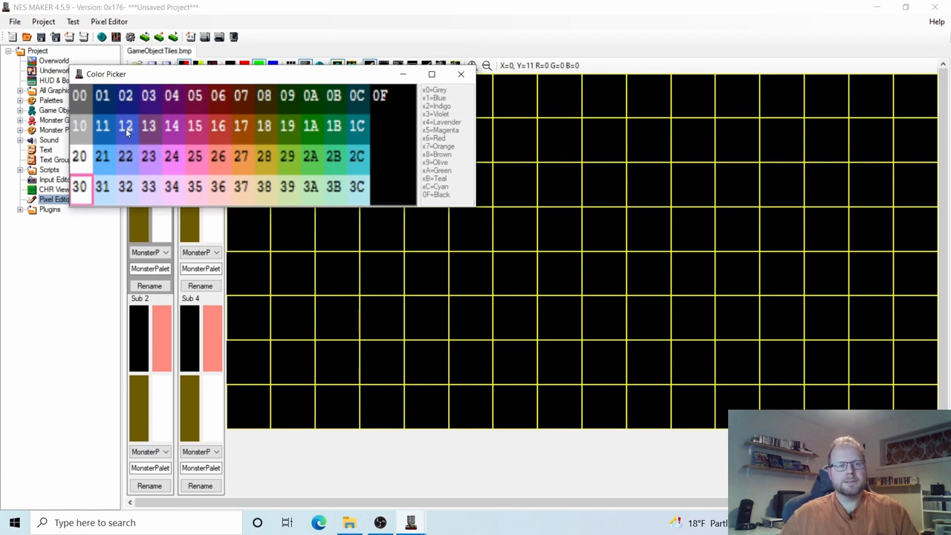
pyautogui.click(220, 127)
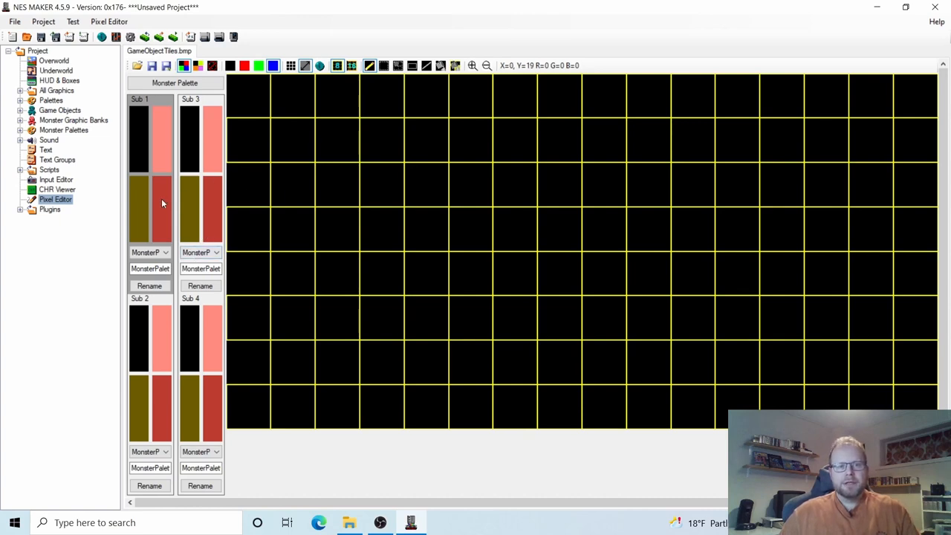
pyautogui.click(163, 147)
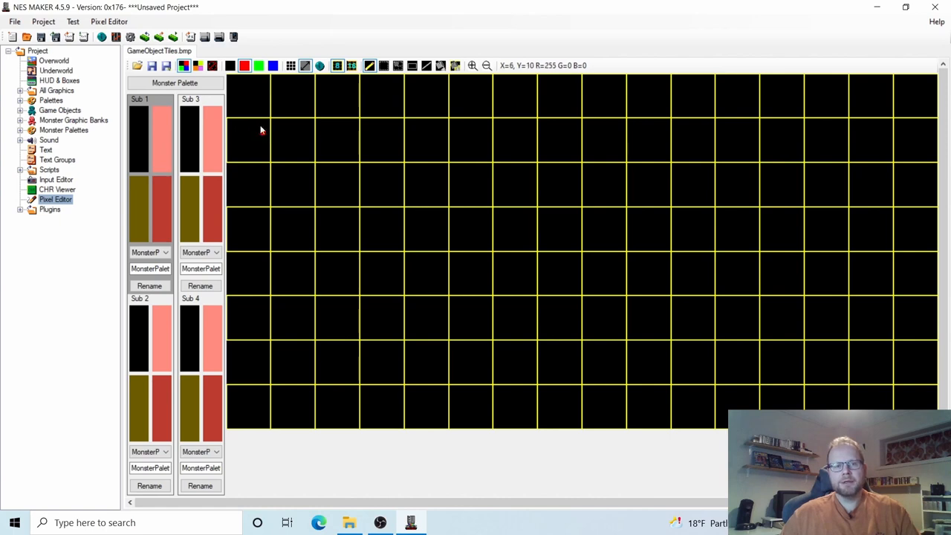
# Sketch a test shape and enable palette translation to show monster palette colours.
pyautogui.moveTo(260, 130)
pyautogui.mouseDown()
pyautogui.moveTo(302, 136)
pyautogui.moveTo(319, 121)
pyautogui.moveTo(254, 124)
pyautogui.moveTo(291, 124)
pyautogui.moveTo(282, 112)
pyautogui.moveTo(272, 200)
pyautogui.moveTo(281, 184)
pyautogui.moveTo(256, 175)
pyautogui.mouseUp()
pyautogui.click(183, 190)
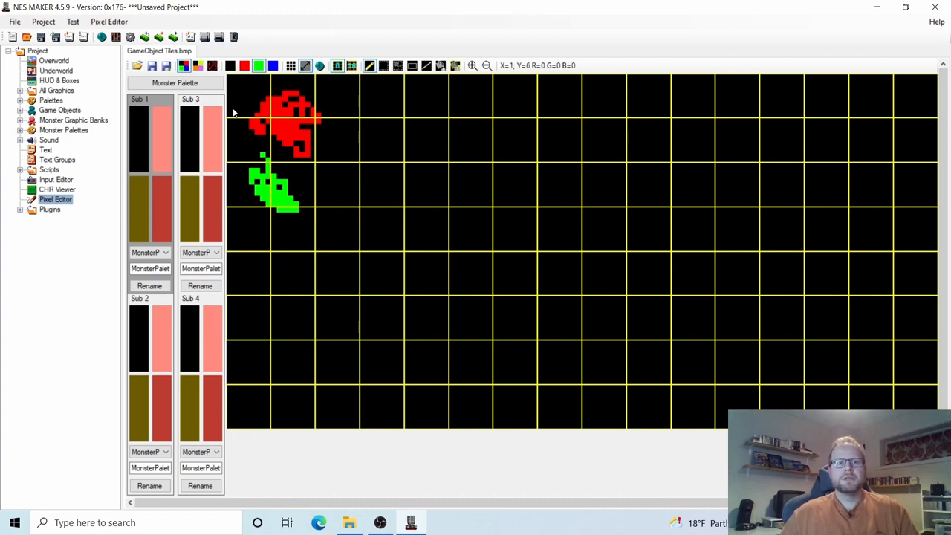
pyautogui.click(184, 67)
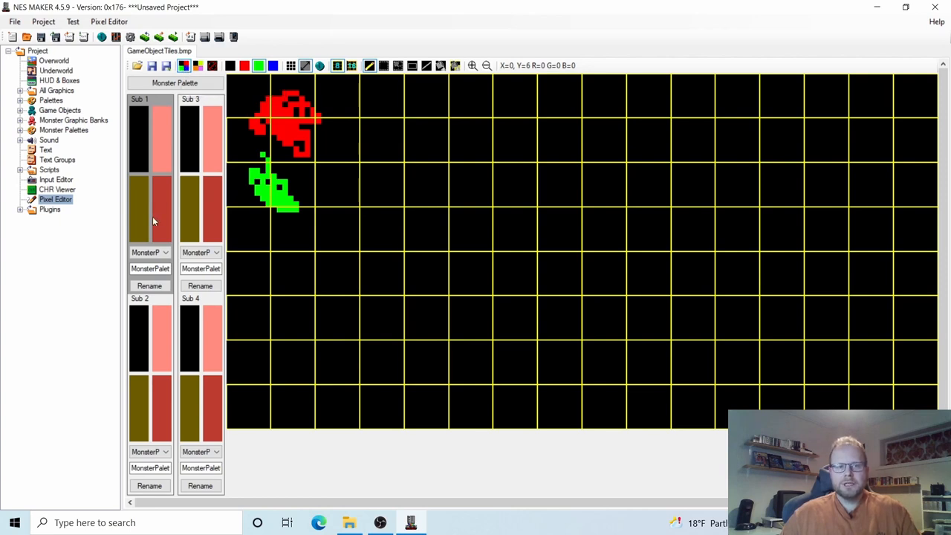
pyautogui.click(198, 67)
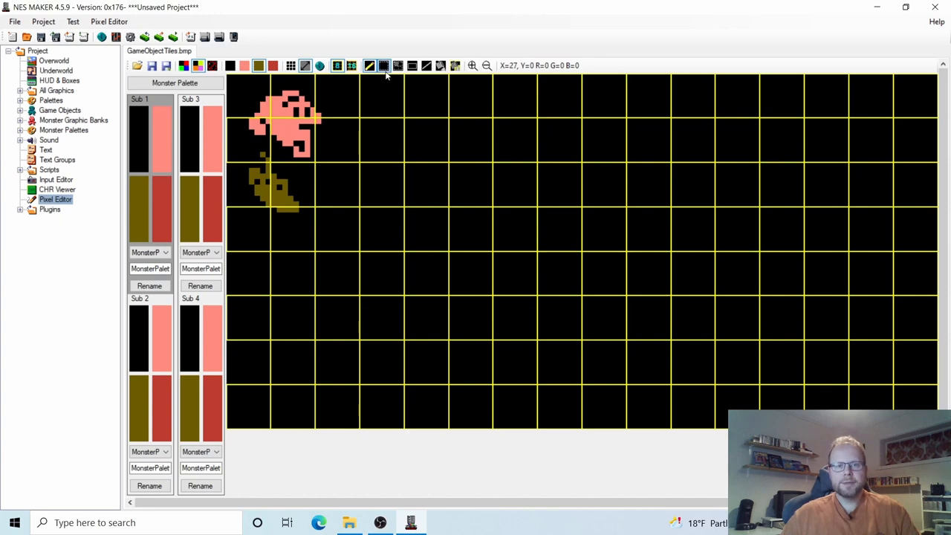
# Paint a black filled rectangle over the test sketch to clear it.
pyautogui.click(414, 66)
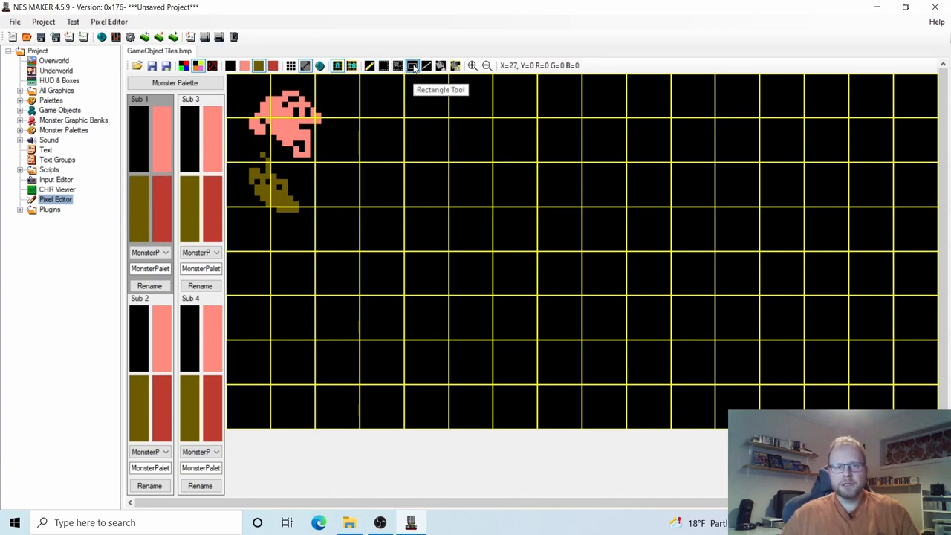
pyautogui.click(136, 127)
pyautogui.moveTo(230, 74); pyautogui.dragTo(386, 269)
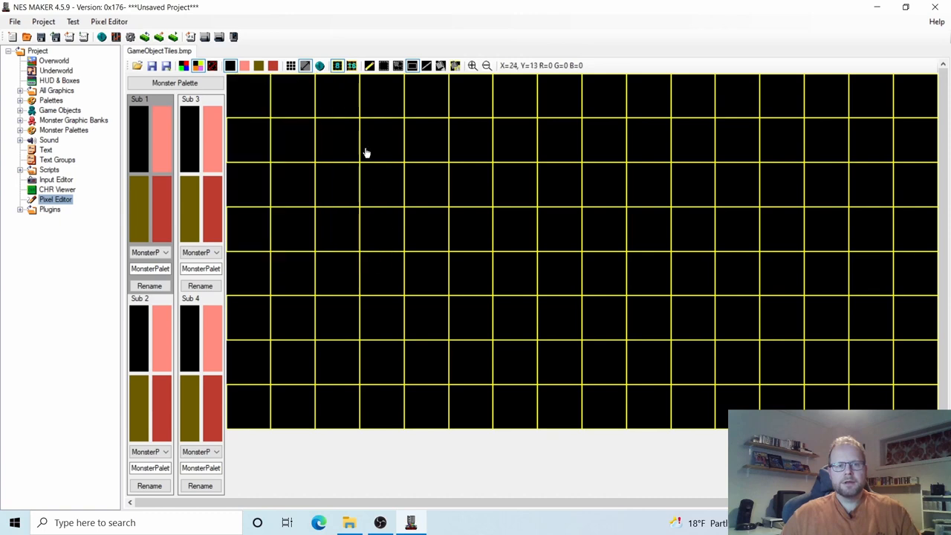
# Draw the sprite's salmon face with olive eye pixels, a red body and olive legs.
pyautogui.click(370, 65)
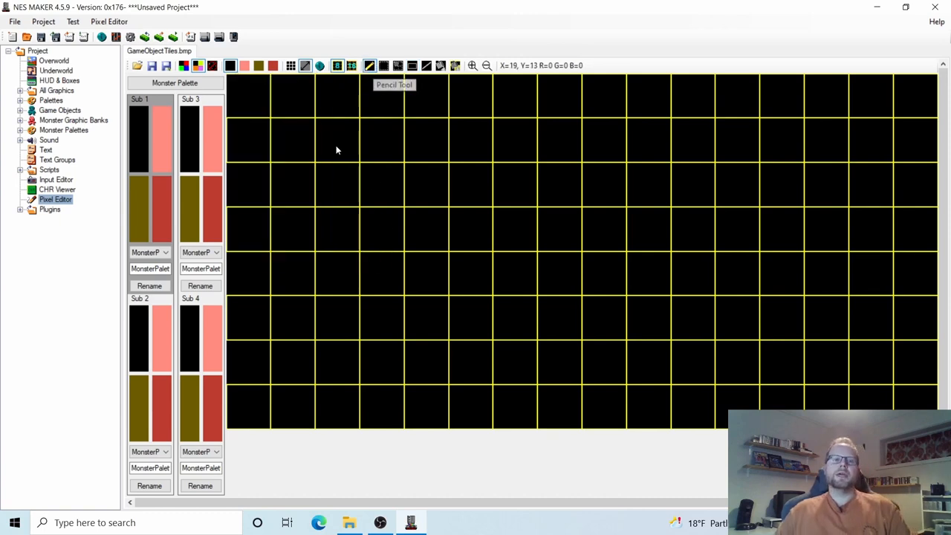
pyautogui.click(162, 136)
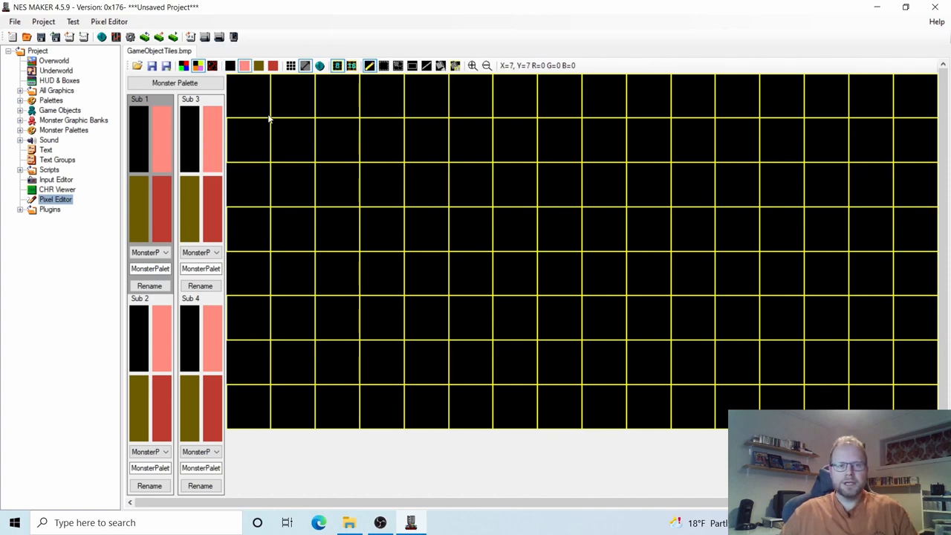
pyautogui.moveTo(269, 117)
pyautogui.mouseDown()
pyautogui.moveTo(260, 92)
pyautogui.moveTo(285, 94)
pyautogui.moveTo(280, 118)
pyautogui.moveTo(260, 101)
pyautogui.moveTo(297, 104)
pyautogui.moveTo(277, 117)
pyautogui.moveTo(286, 81)
pyautogui.moveTo(301, 83)
pyautogui.moveTo(291, 77)
pyautogui.moveTo(264, 102)
pyautogui.mouseUp()
pyautogui.click(142, 199)
pyautogui.click(265, 109)
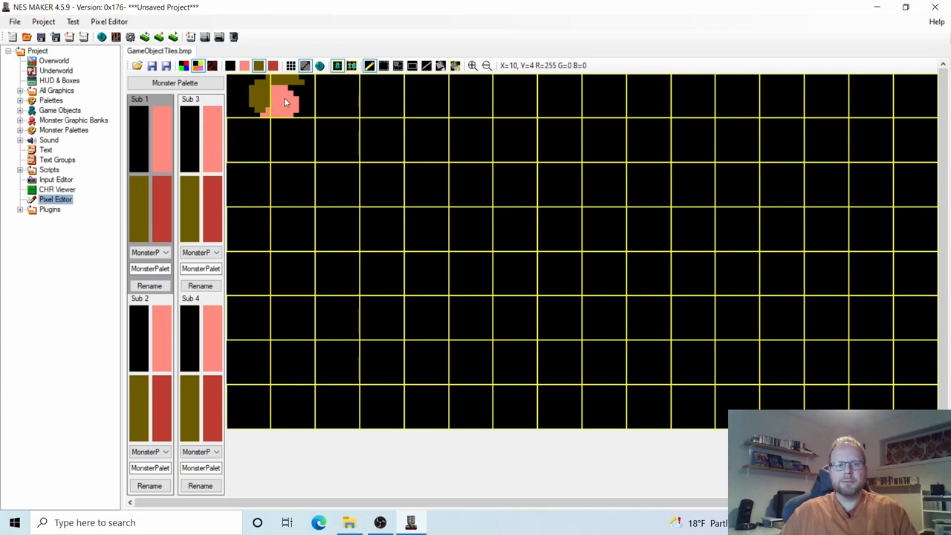
pyautogui.click(285, 98)
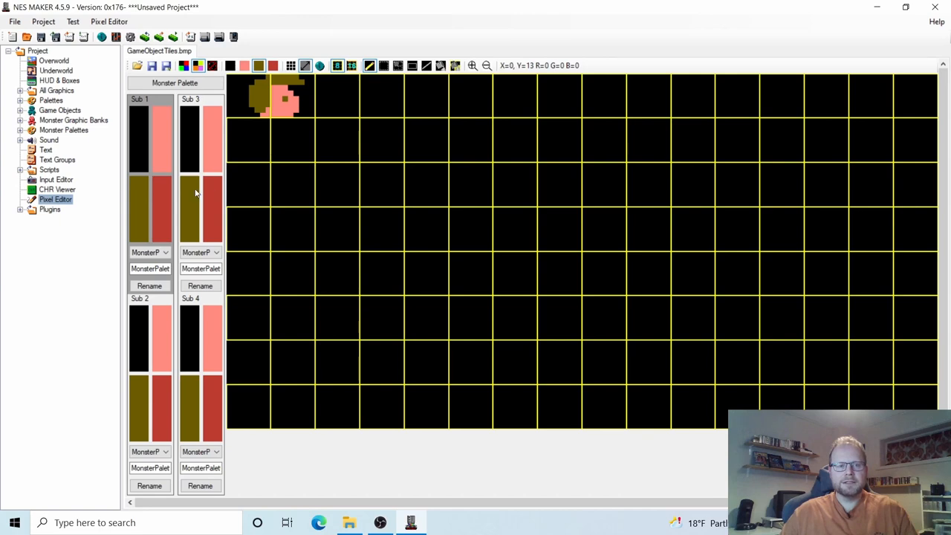
pyautogui.click(159, 213)
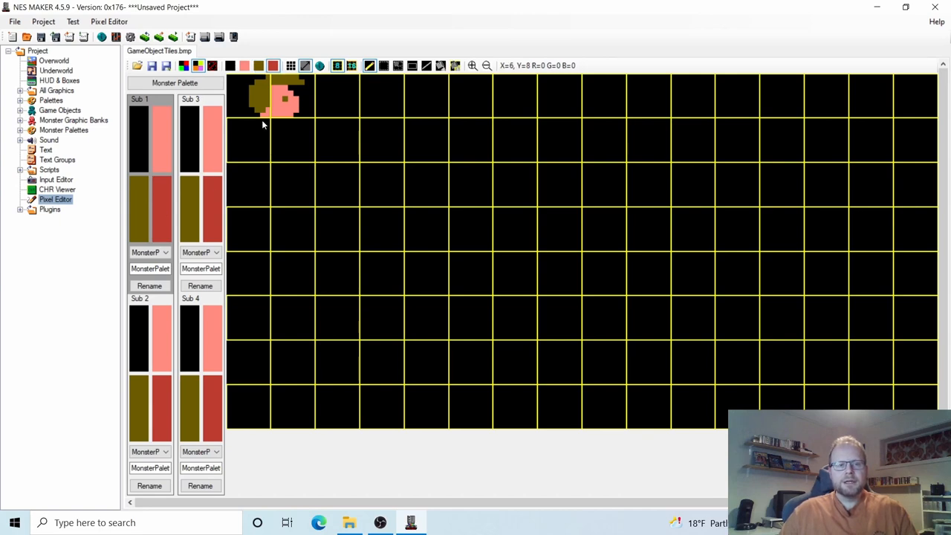
pyautogui.moveTo(262, 122)
pyautogui.mouseDown()
pyautogui.moveTo(253, 138)
pyautogui.moveTo(291, 141)
pyautogui.moveTo(295, 125)
pyautogui.moveTo(270, 121)
pyautogui.moveTo(259, 135)
pyautogui.moveTo(291, 132)
pyautogui.moveTo(292, 141)
pyautogui.moveTo(295, 129)
pyautogui.moveTo(268, 144)
pyautogui.mouseUp()
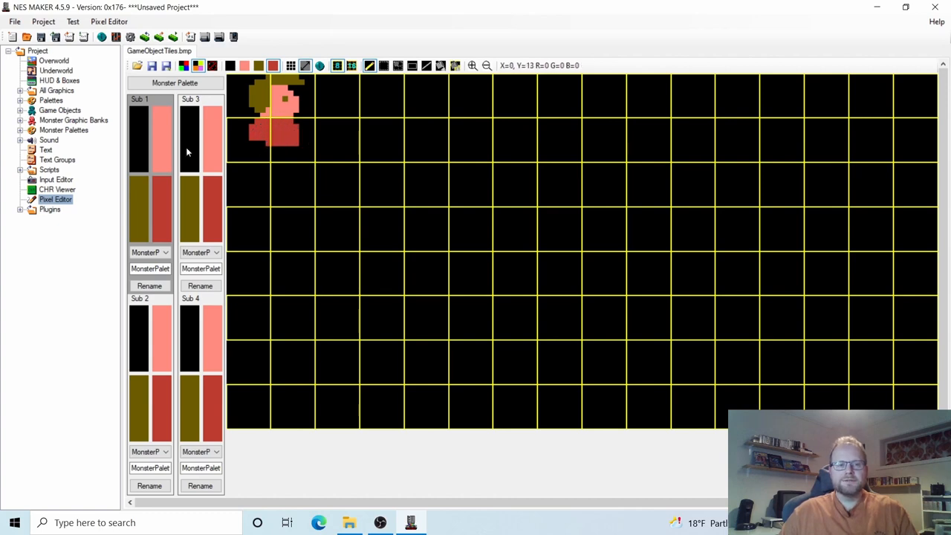
pyautogui.click(137, 194)
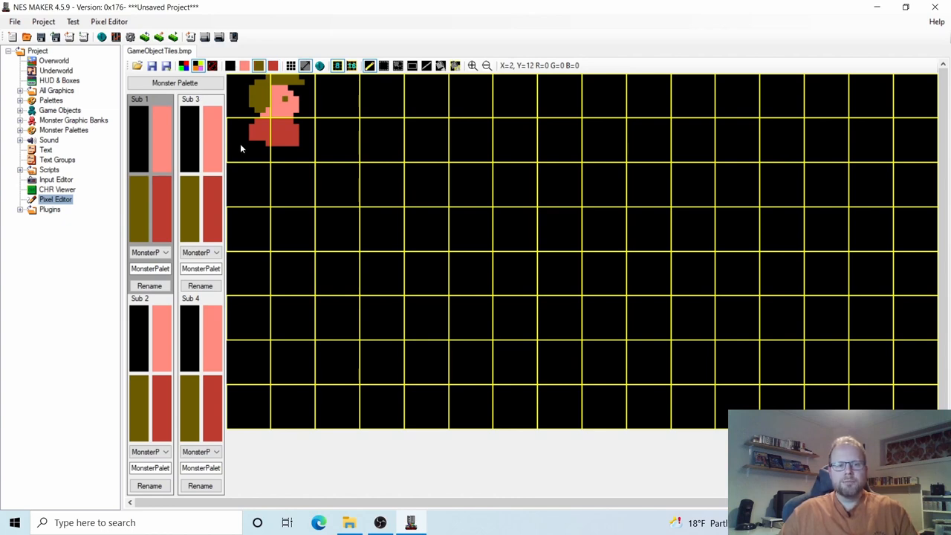
pyautogui.moveTo(257, 147)
pyautogui.mouseDown()
pyautogui.moveTo(264, 160)
pyautogui.moveTo(300, 164)
pyautogui.moveTo(264, 149)
pyautogui.moveTo(306, 159)
pyautogui.moveTo(281, 152)
pyautogui.mouseUp()
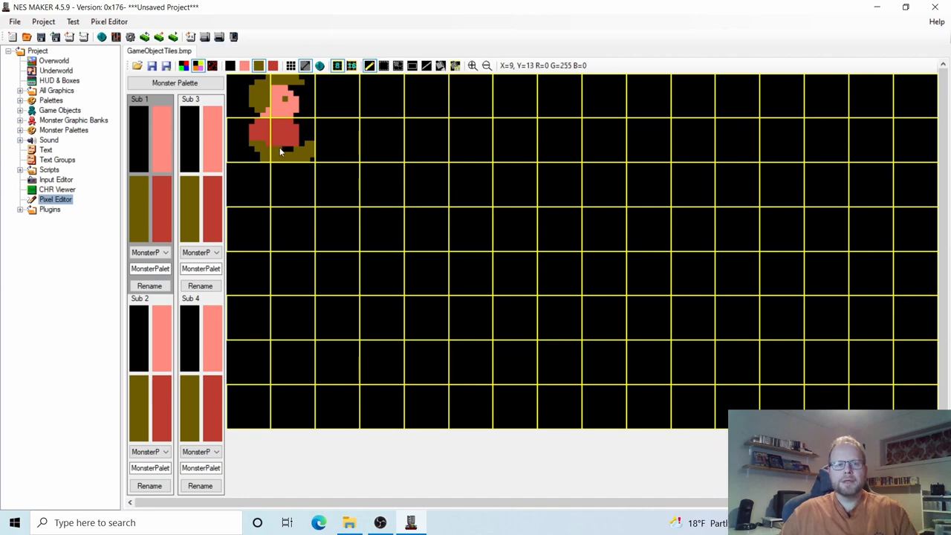
# Black out the stray olive pixels at the foot's right end and paint salmon on the lower body.
pyautogui.click(143, 151)
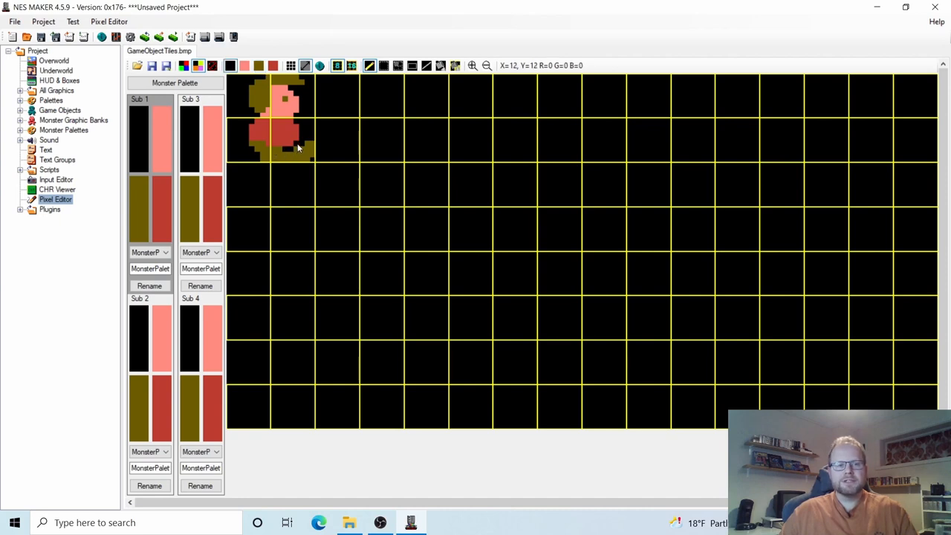
pyautogui.click(308, 145)
pyautogui.moveTo(309, 144)
pyautogui.mouseDown()
pyautogui.moveTo(312, 158)
pyautogui.moveTo(312, 148)
pyautogui.mouseUp()
pyautogui.click(165, 139)
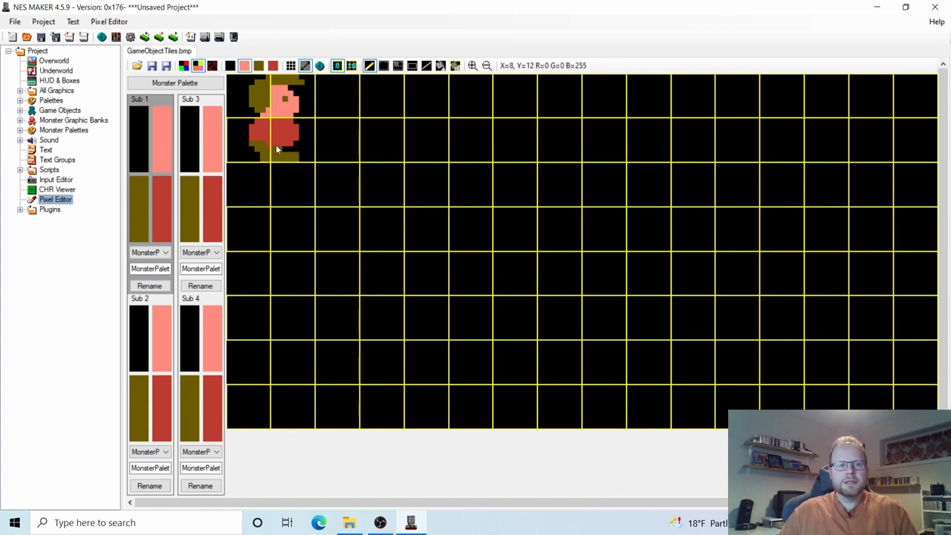
pyautogui.moveTo(273, 148); pyautogui.dragTo(274, 146)
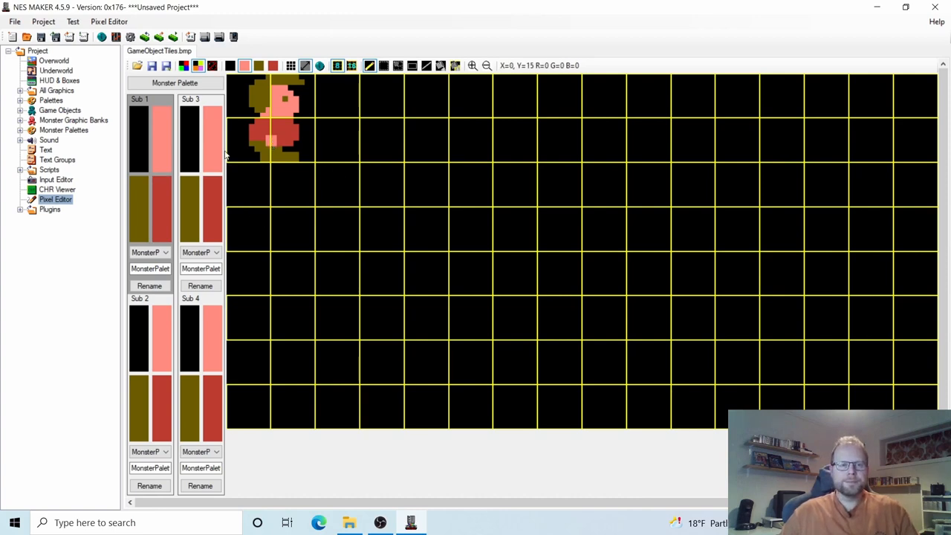
# Select the sprite's 2x2 tile block, copy it with Ctrl+C and paste it into the empty tiles beside it.
pyautogui.click(398, 66)
pyautogui.moveTo(233, 85); pyautogui.dragTo(310, 111)
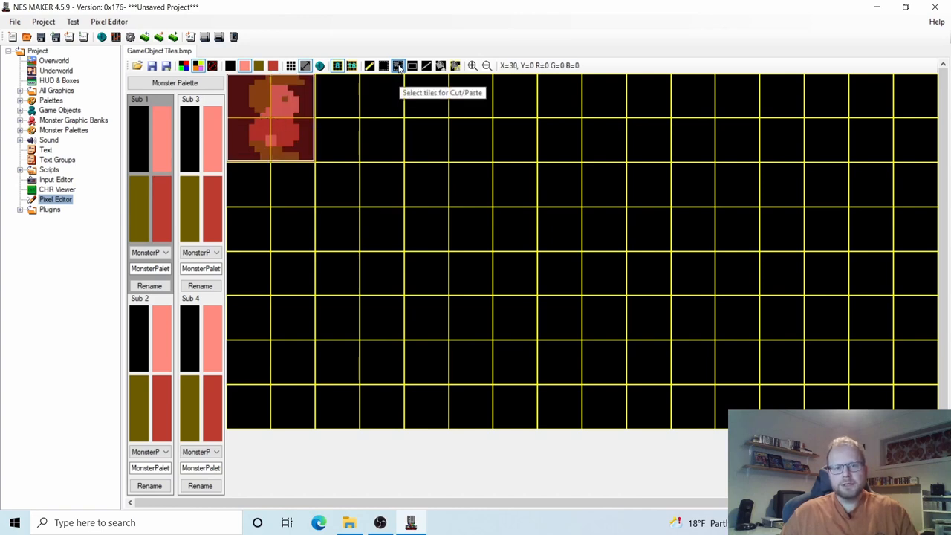
pyautogui.moveTo(382, 98); pyautogui.dragTo(414, 127)
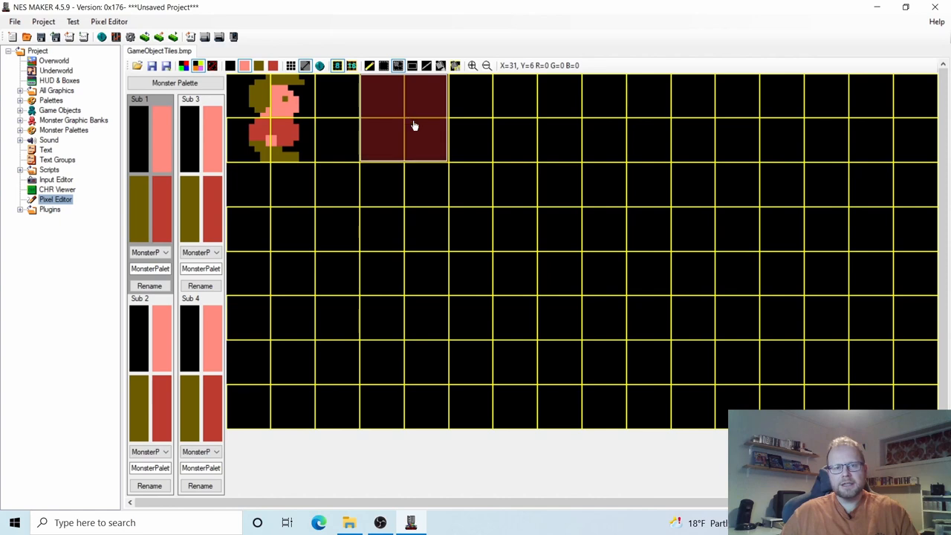
pyautogui.click(382, 67)
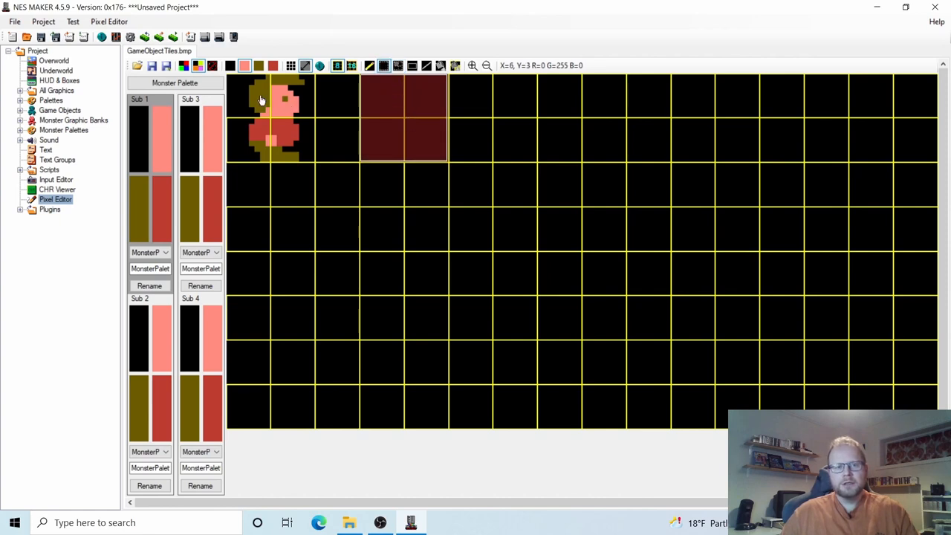
pyautogui.moveTo(255, 92); pyautogui.dragTo(285, 99)
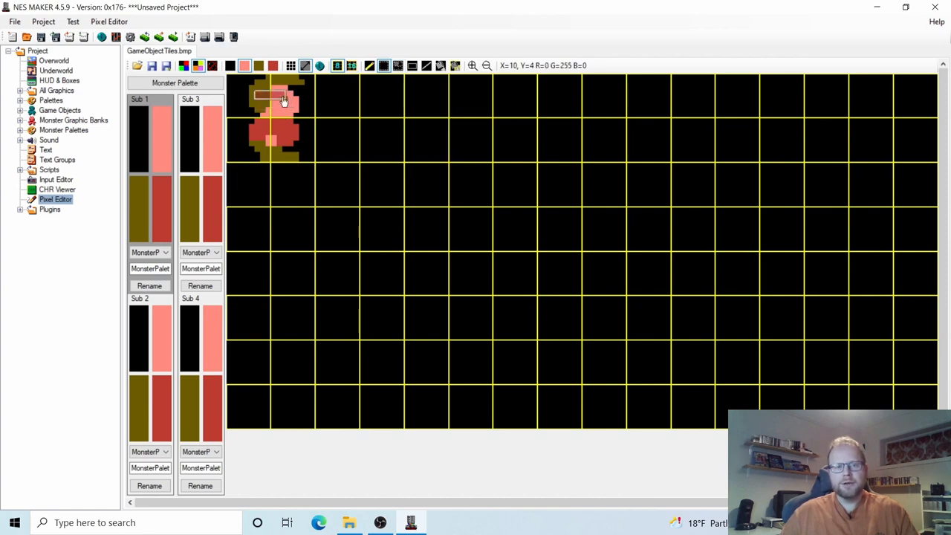
pyautogui.moveTo(261, 130); pyautogui.dragTo(274, 147)
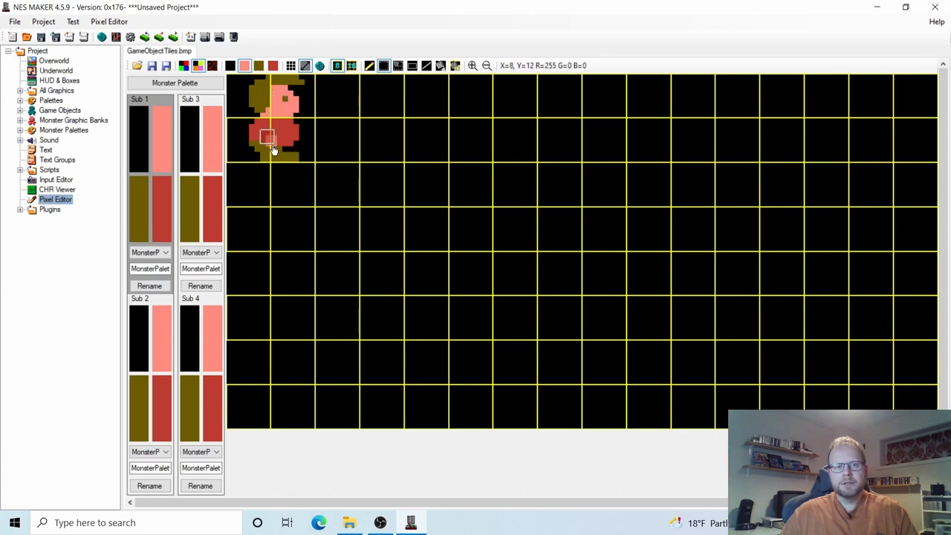
pyautogui.click(398, 67)
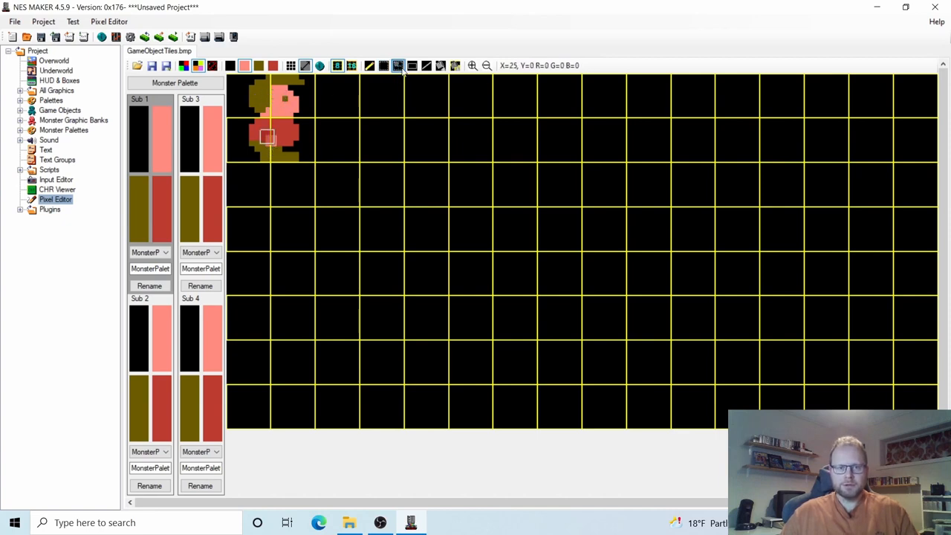
pyautogui.moveTo(252, 87); pyautogui.dragTo(295, 143)
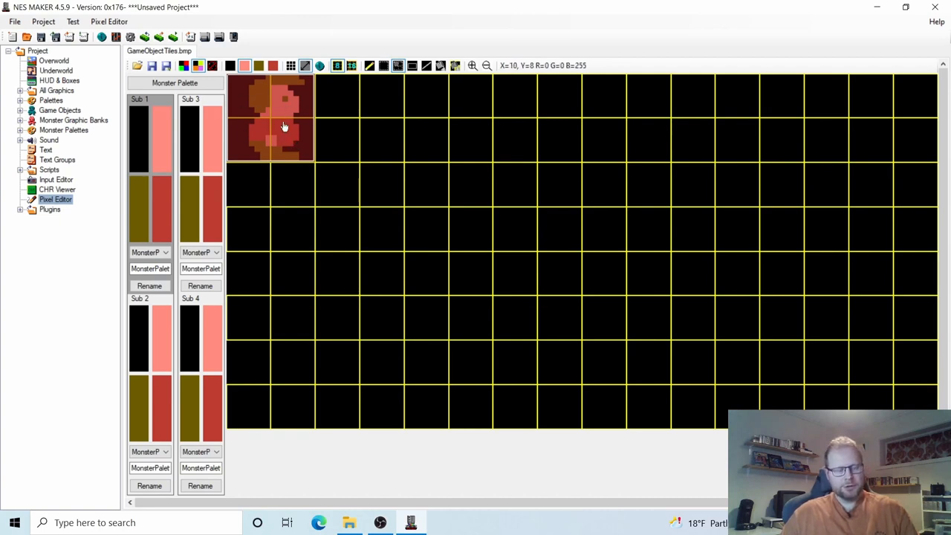
pyautogui.hotkey('ctrl', 'c')
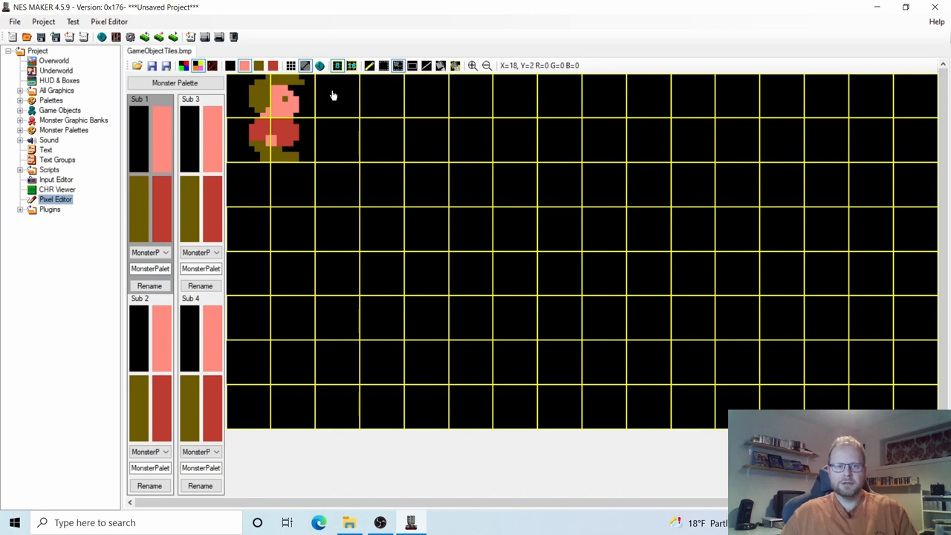
pyautogui.hotkey('ctrl', 'v')
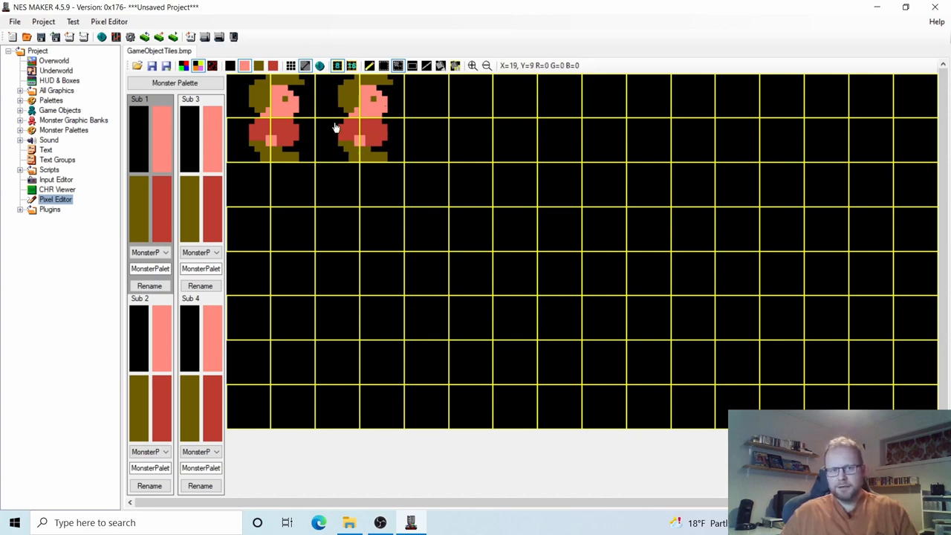
# Select the whole second sprite and nudge it down one pixel.
pyautogui.click(383, 66)
pyautogui.moveTo(335, 78); pyautogui.dragTo(396, 168)
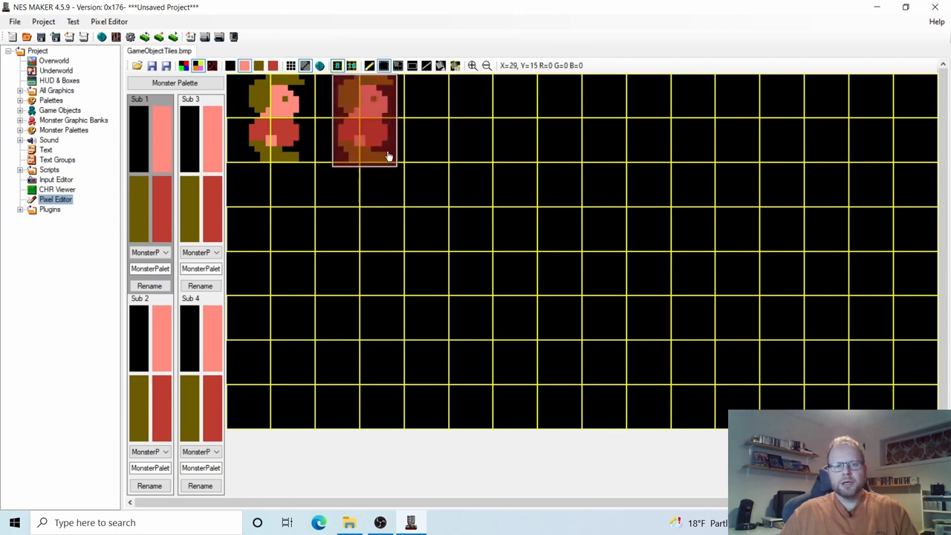
pyautogui.click(334, 85)
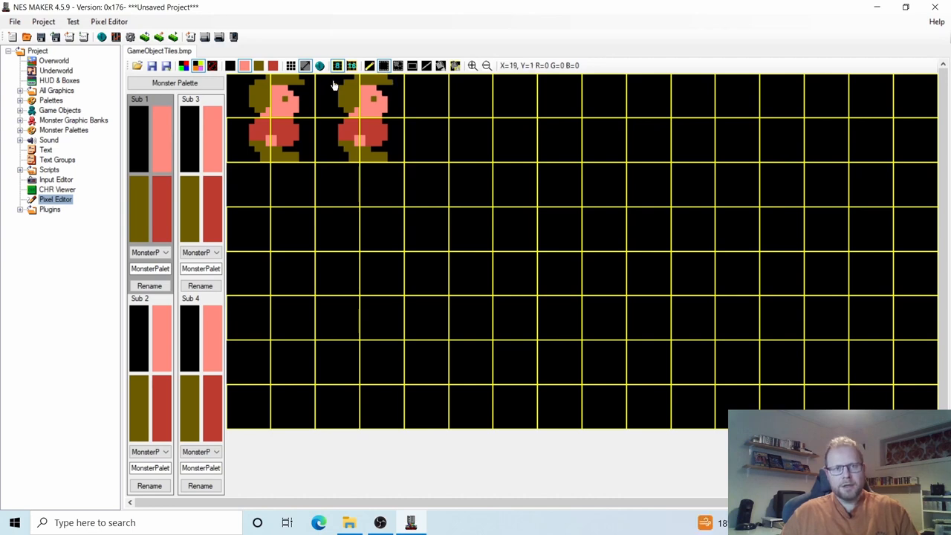
pyautogui.press('Down')
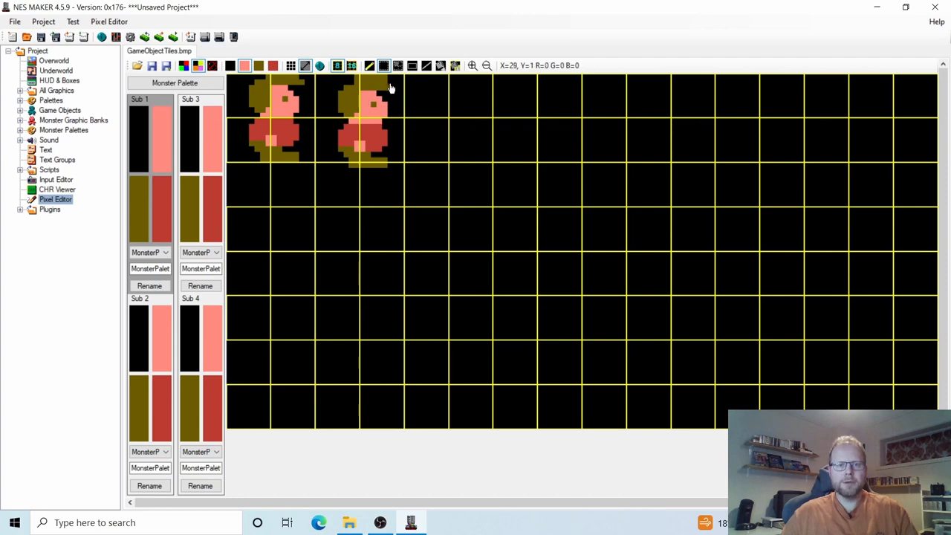
# Black out the leftover olive row and old feet, then redraw the second frame's olive outline and spread foot.
pyautogui.click(369, 67)
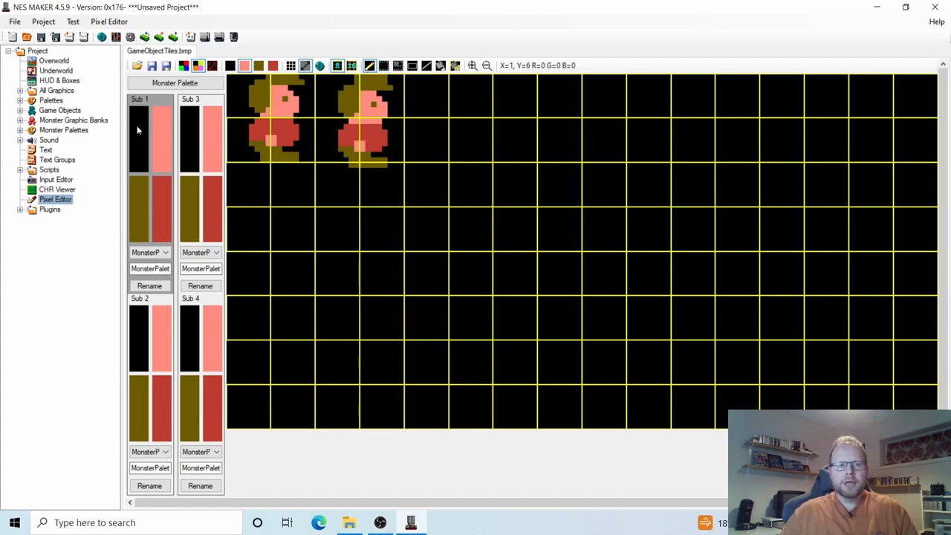
pyautogui.click(138, 130)
pyautogui.moveTo(357, 78); pyautogui.dragTo(389, 77)
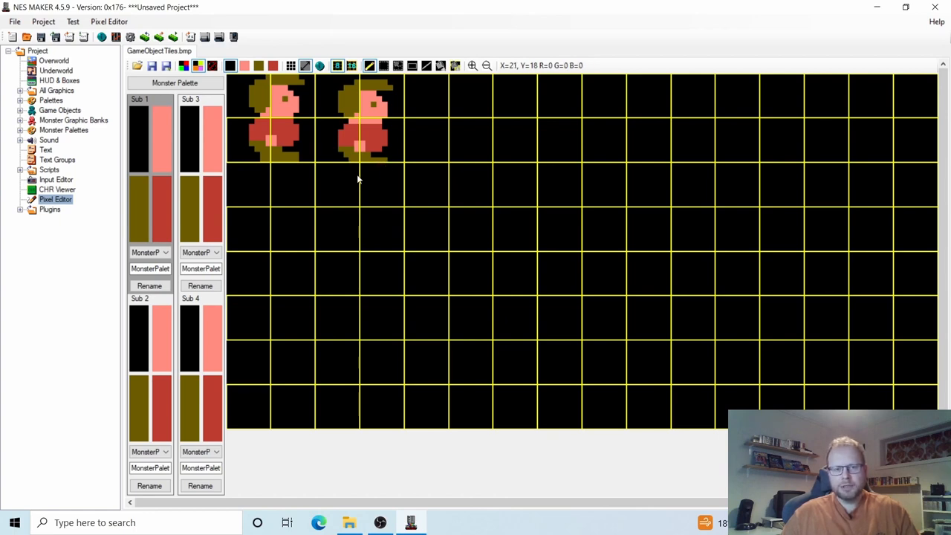
pyautogui.moveTo(351, 165)
pyautogui.mouseDown()
pyautogui.moveTo(358, 155)
pyautogui.moveTo(386, 159)
pyautogui.moveTo(340, 158)
pyautogui.mouseUp()
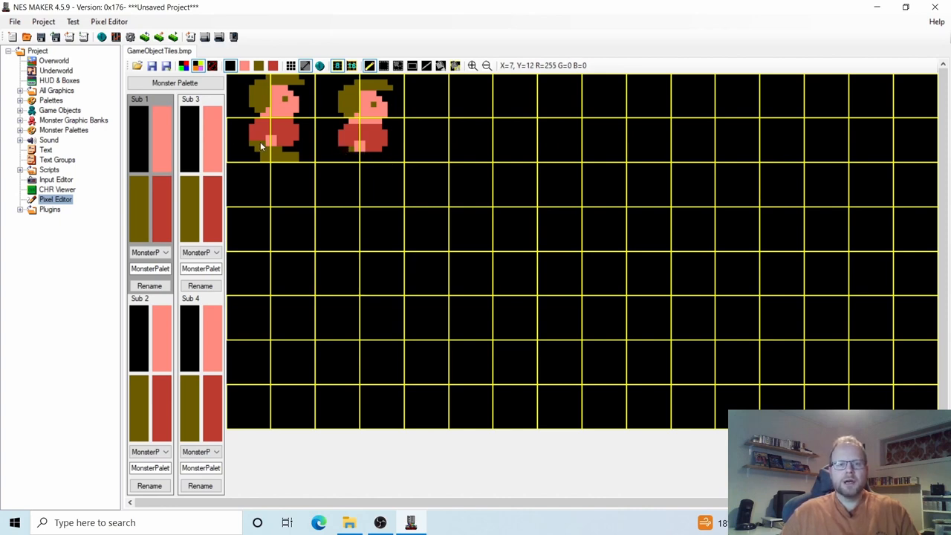
pyautogui.click(139, 202)
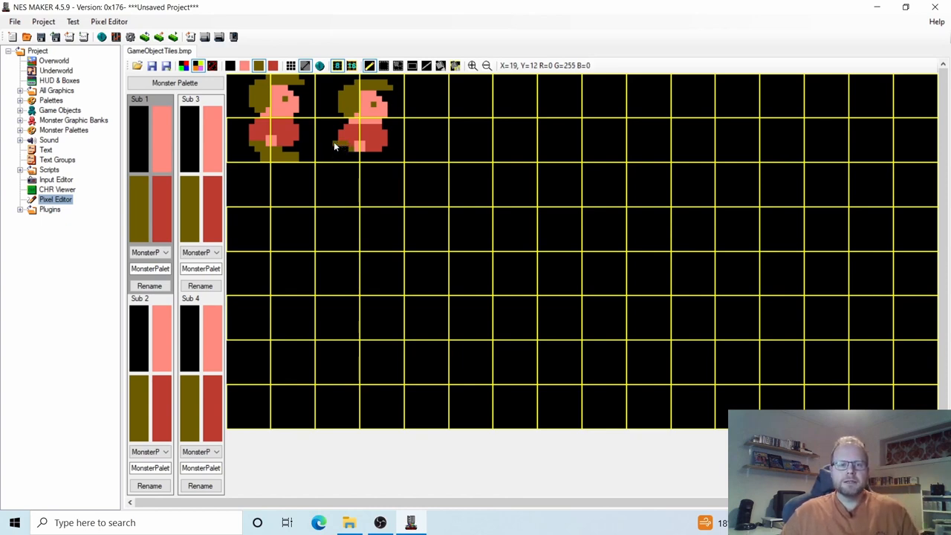
pyautogui.moveTo(334, 141)
pyautogui.mouseDown()
pyautogui.moveTo(324, 158)
pyautogui.moveTo(344, 150)
pyautogui.mouseUp()
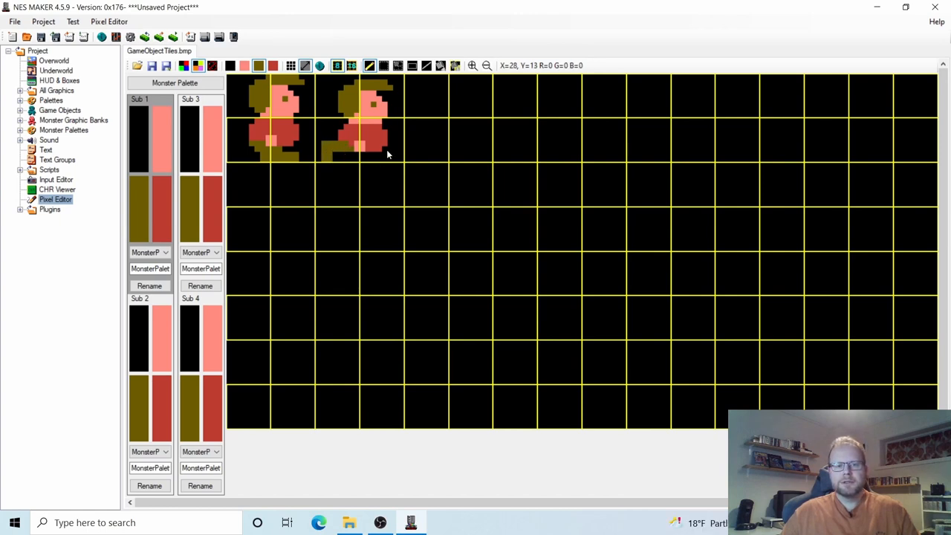
pyautogui.moveTo(402, 154)
pyautogui.mouseDown()
pyautogui.moveTo(399, 142)
pyautogui.moveTo(406, 157)
pyautogui.moveTo(374, 160)
pyautogui.mouseUp()
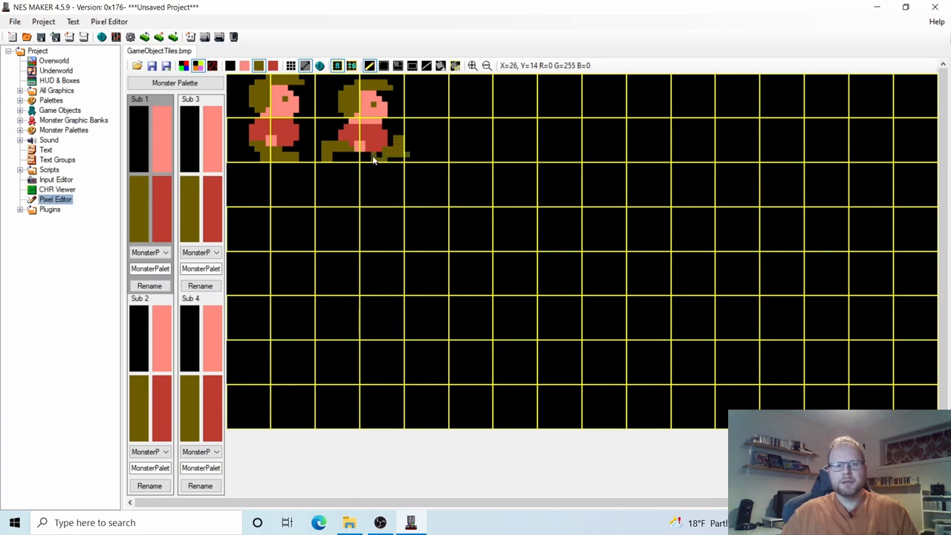
pyautogui.click(133, 136)
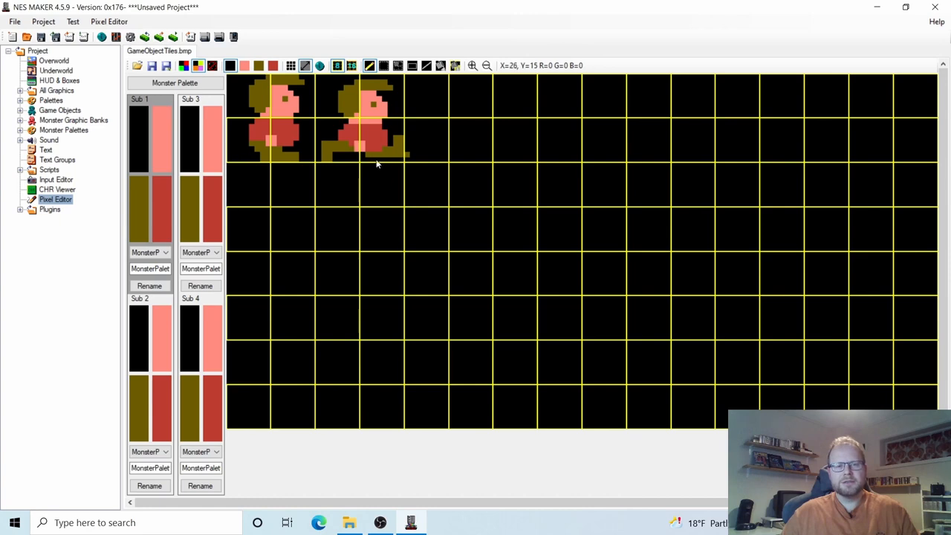
pyautogui.click(407, 155)
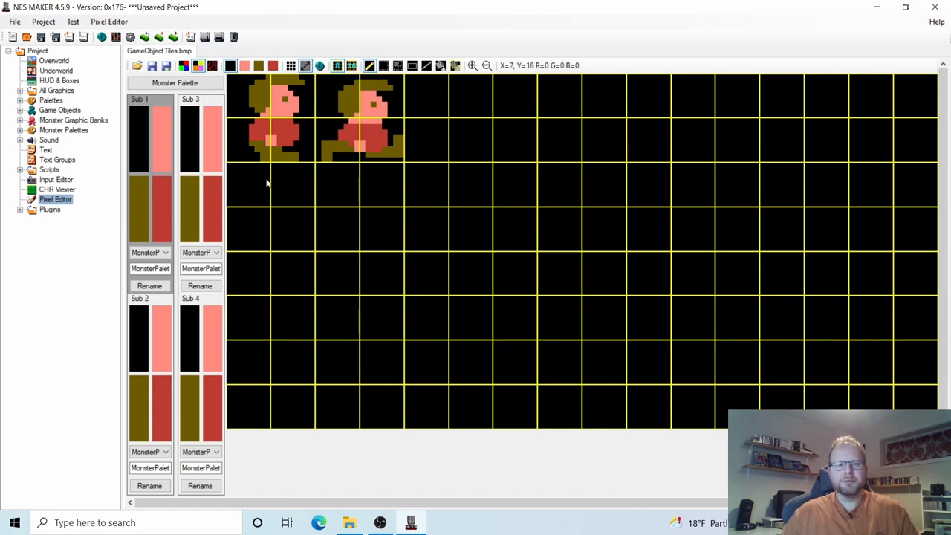
# Paint the second frame's lower body salmon, two pixels under the shirt olive, and the front hand pink.
pyautogui.click(162, 138)
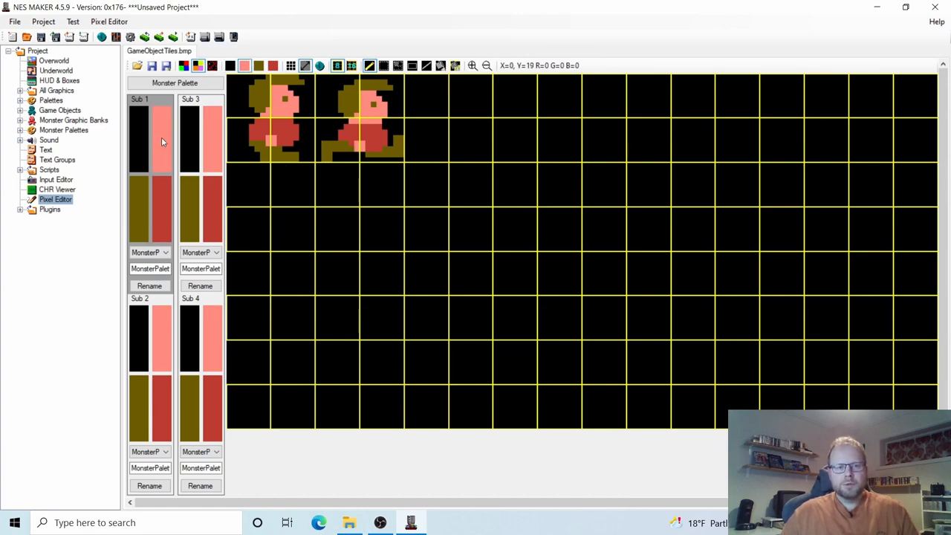
pyautogui.moveTo(336, 145); pyautogui.dragTo(342, 141)
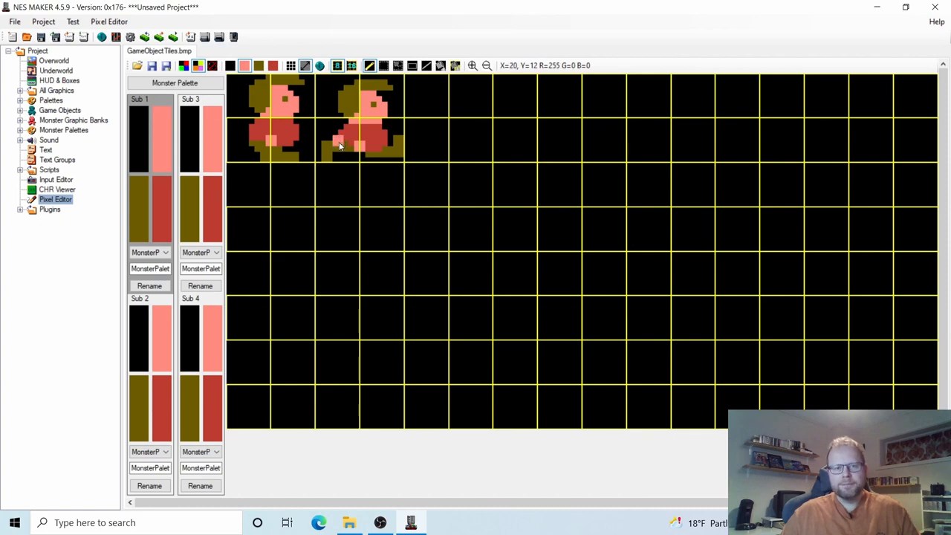
pyautogui.click(164, 189)
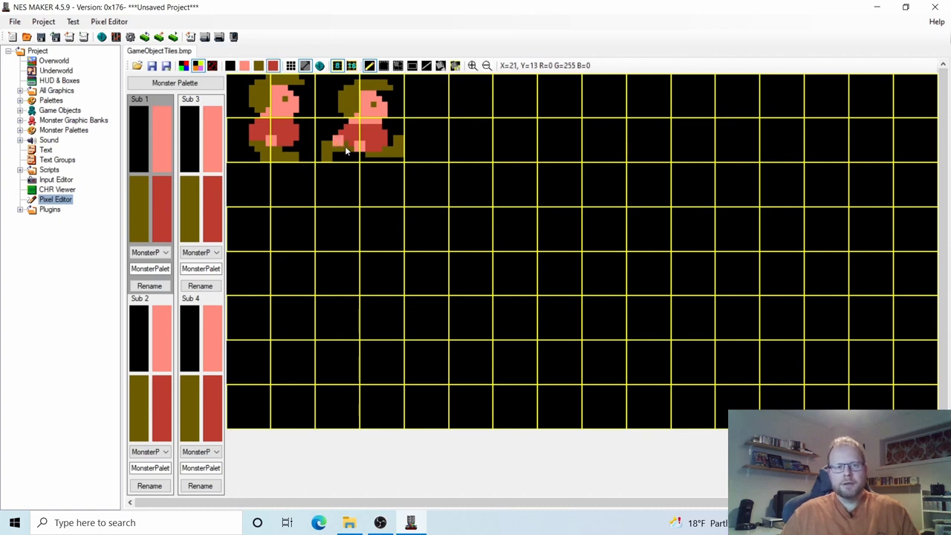
pyautogui.click(141, 202)
pyautogui.moveTo(358, 149); pyautogui.dragTo(364, 150)
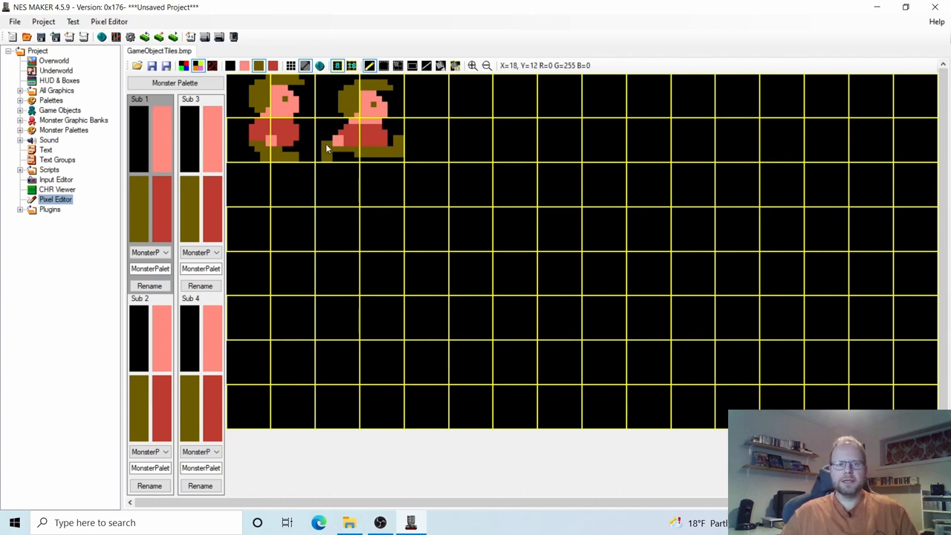
pyautogui.click(161, 159)
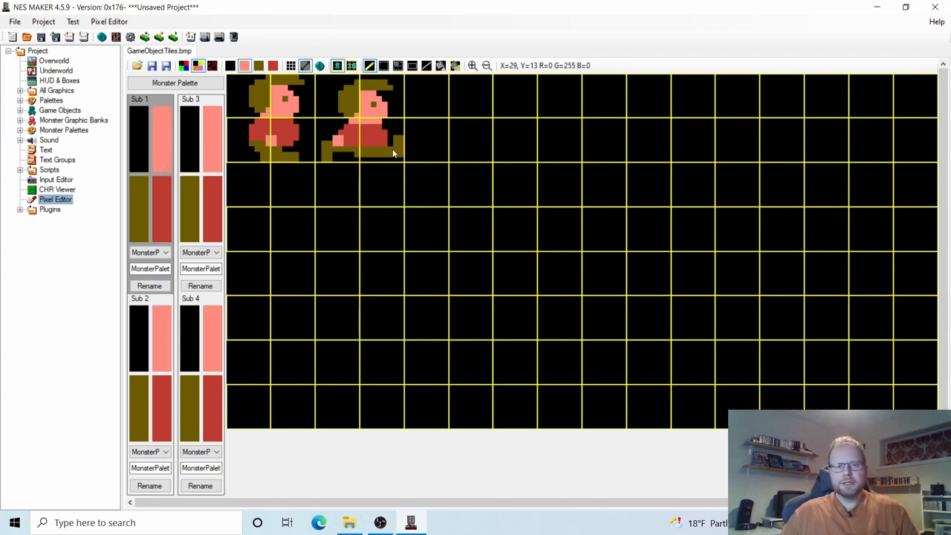
pyautogui.moveTo(384, 138); pyautogui.dragTo(385, 133)
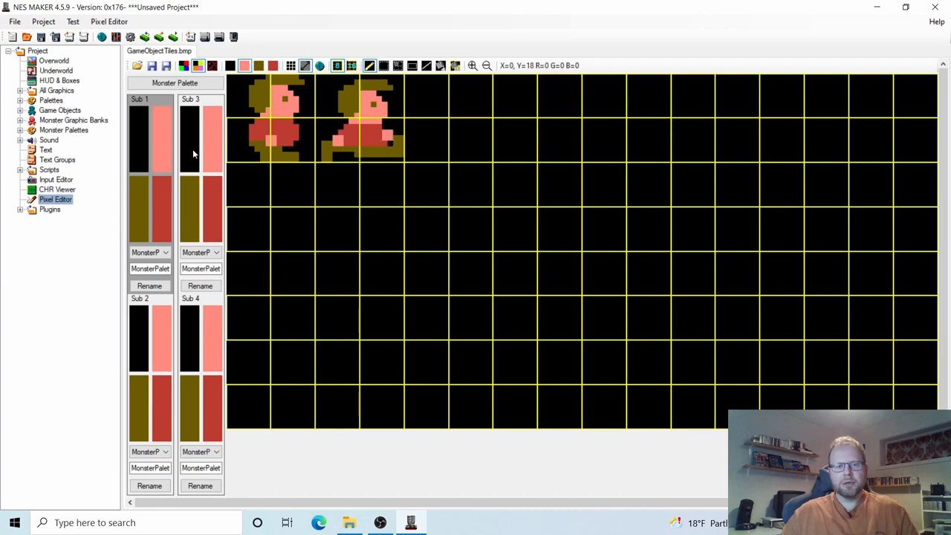
pyautogui.click(164, 211)
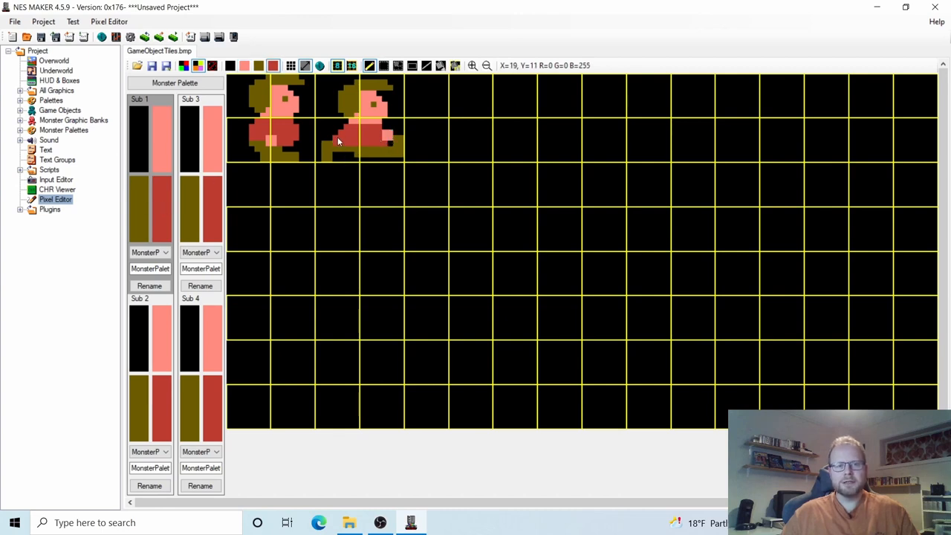
pyautogui.click(186, 146)
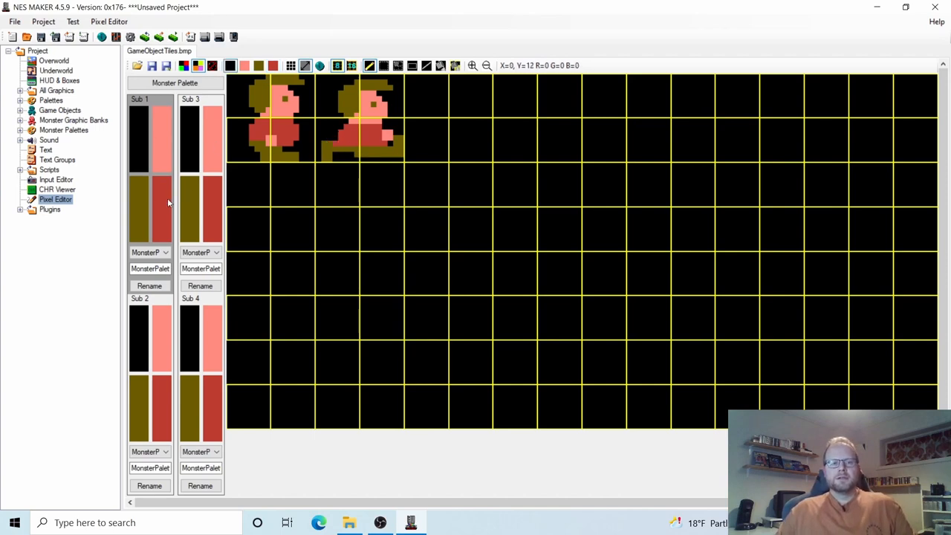
# Select the olive swatch in Sub 1's palette as the drawing colour.
pyautogui.click(142, 205)
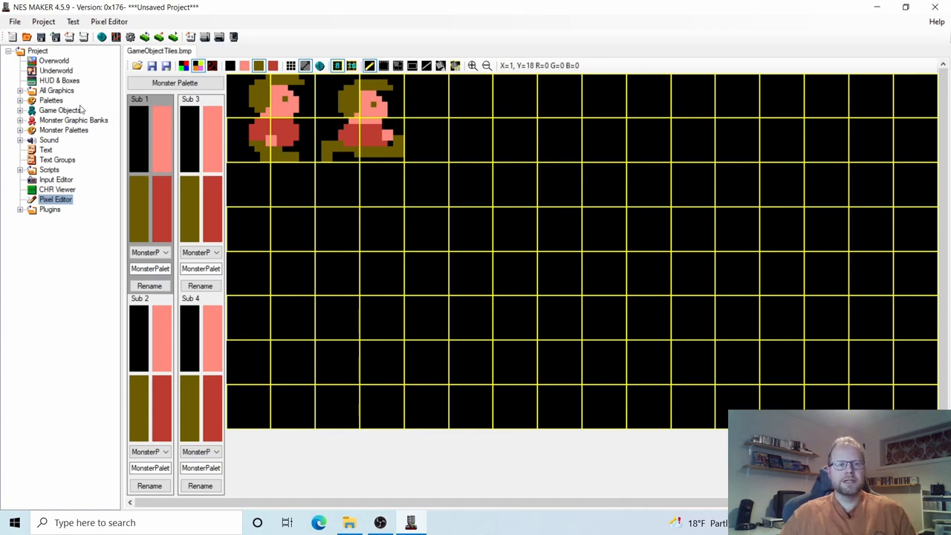
# Open Player under Game Objects and choose 2 for both frame Height and Width in Animation Details.
pyautogui.click(20, 110)
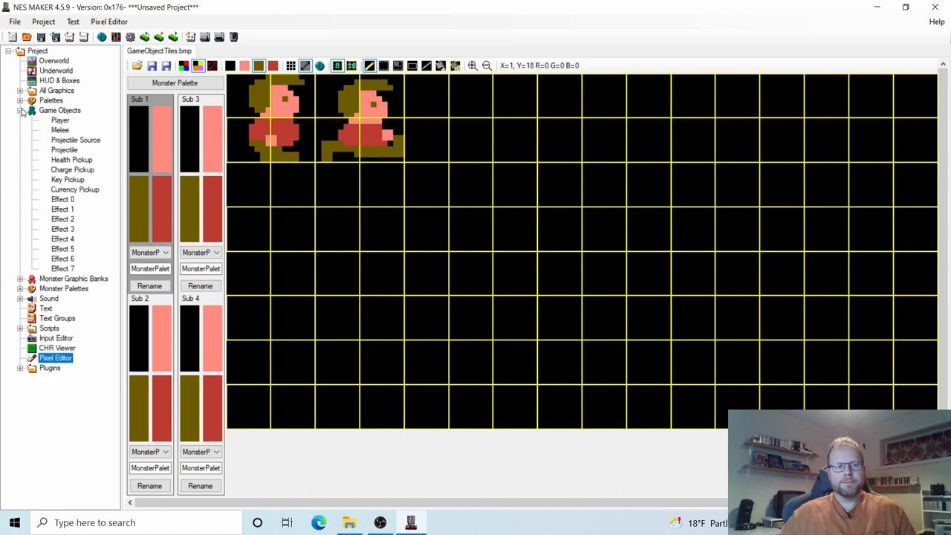
pyautogui.click(60, 121)
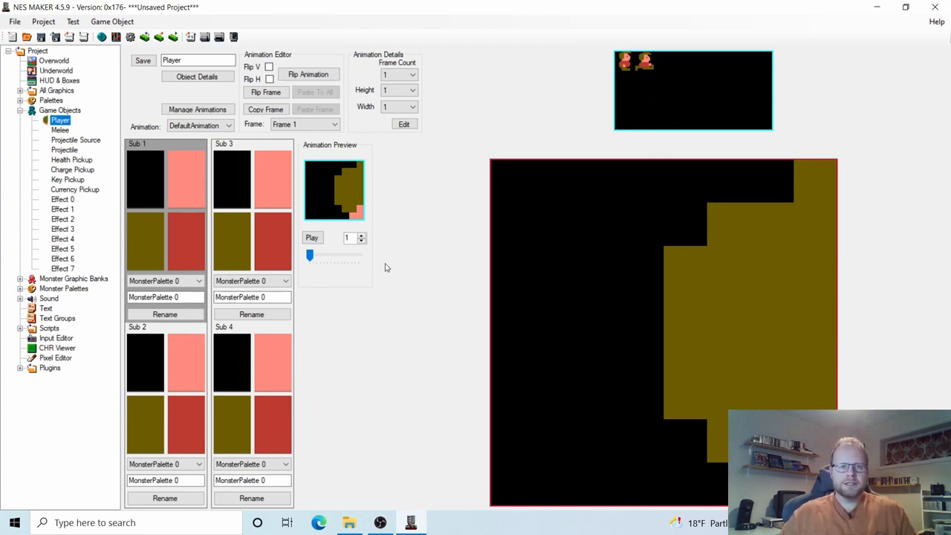
pyautogui.click(404, 92)
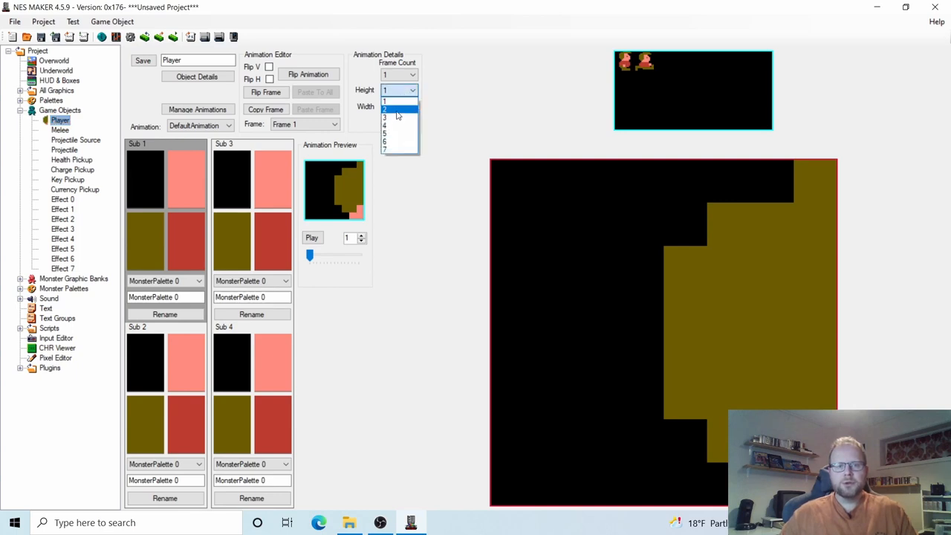
pyautogui.click(390, 112)
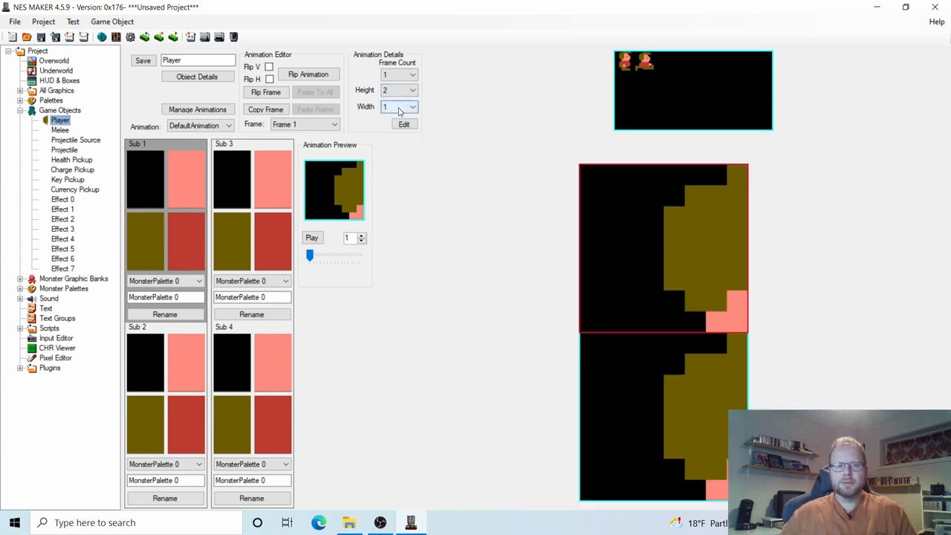
pyautogui.click(399, 107)
pyautogui.click(395, 128)
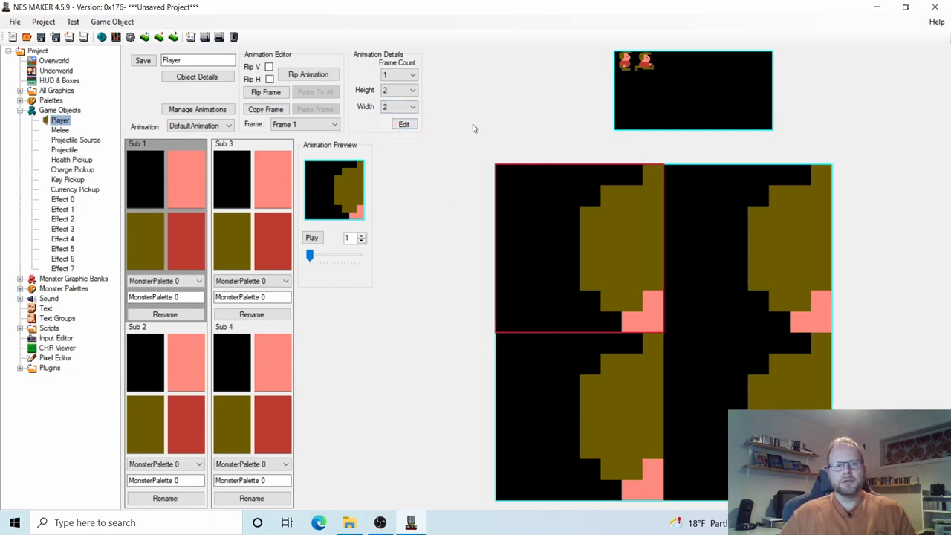
# In the Player's Object Details, rename the Default animation type to Idle.
pyautogui.click(199, 80)
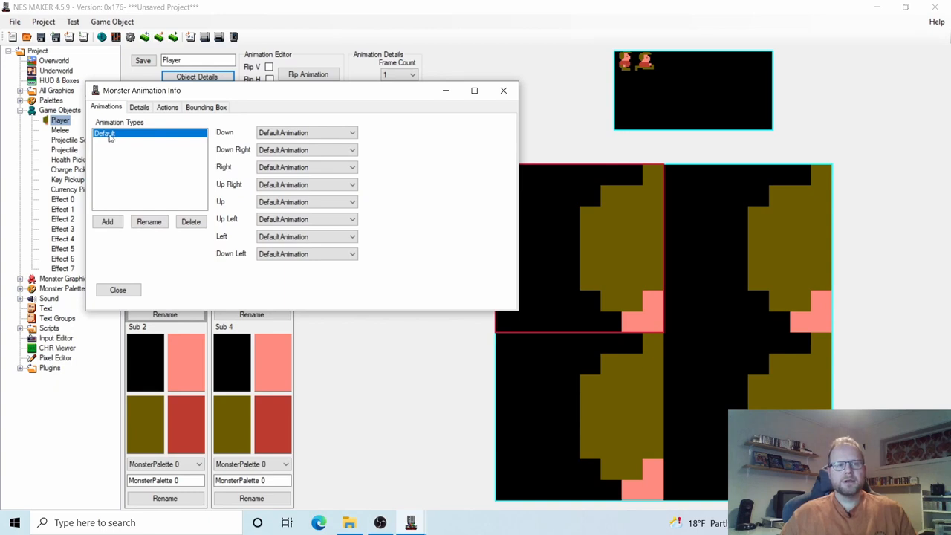
pyautogui.click(148, 223)
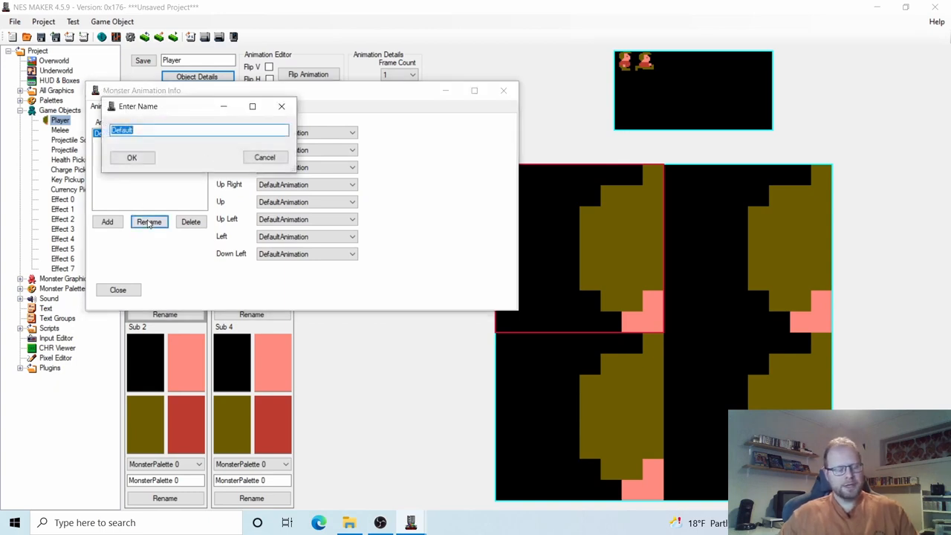
pyautogui.press('BackSpace')
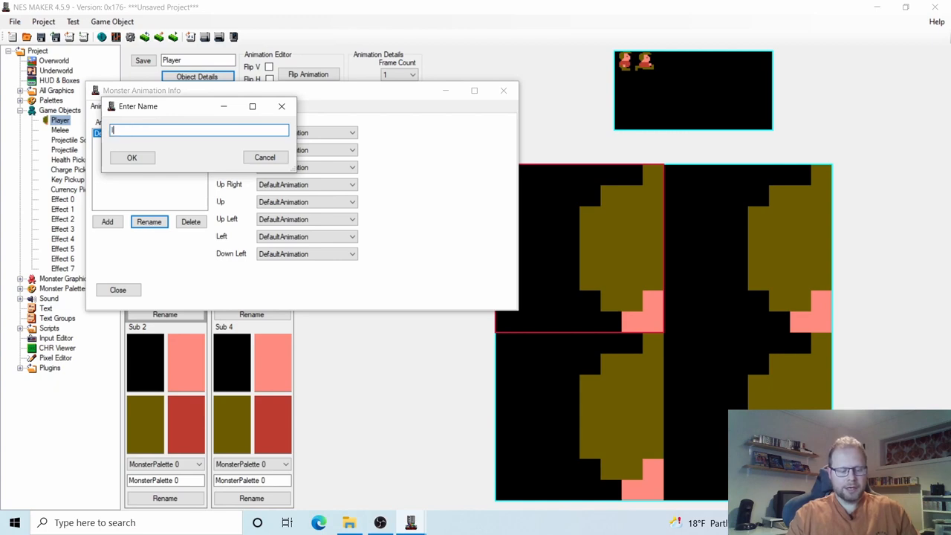
pyautogui.write('Idle')
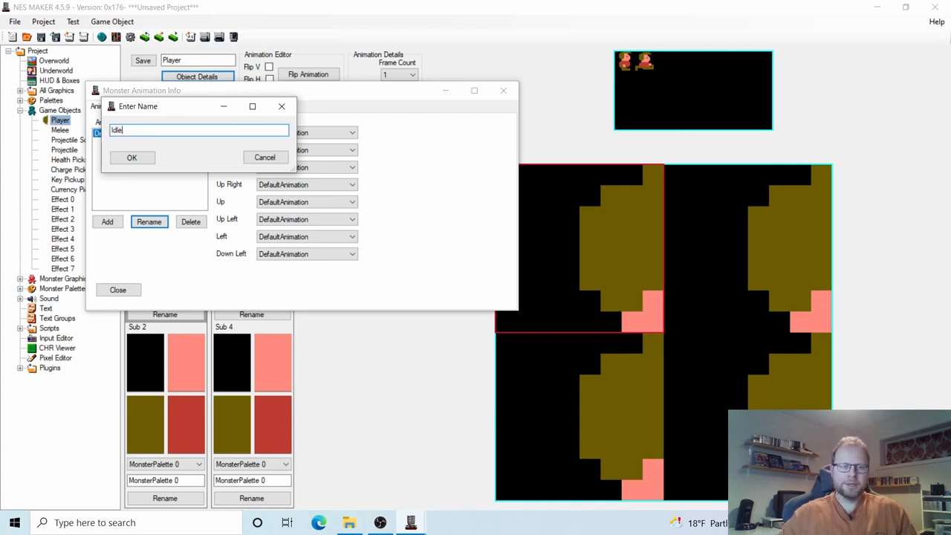
pyautogui.click(128, 159)
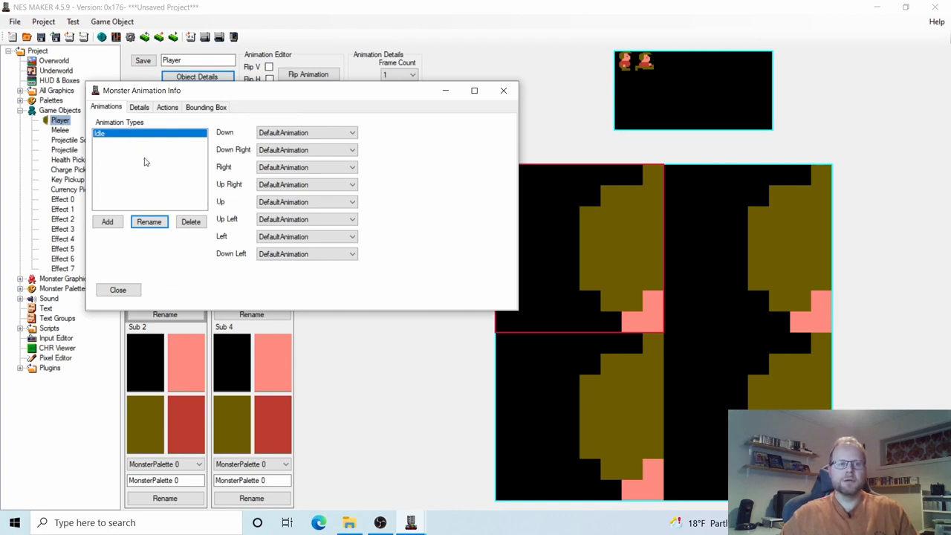
# Add Walk and Jump animation types, check the list, and close the object details.
pyautogui.click(108, 222)
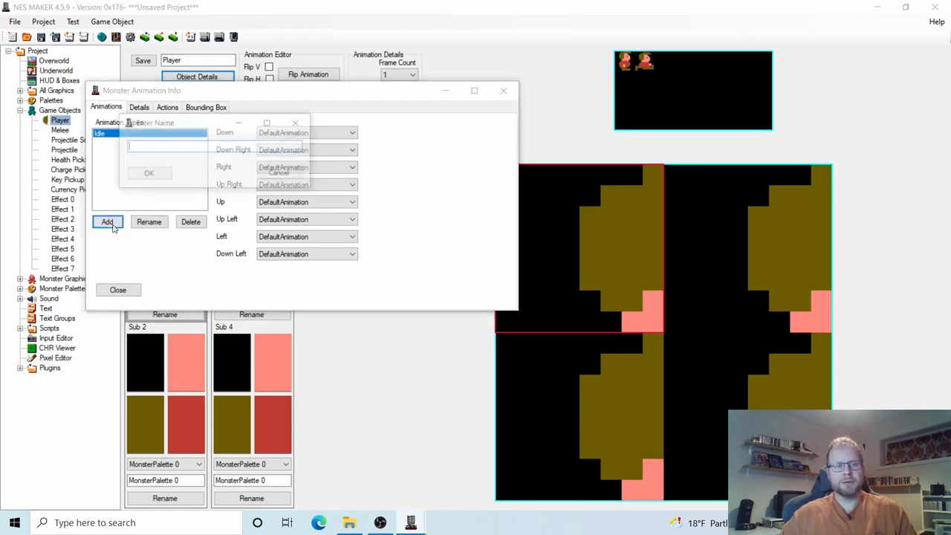
pyautogui.write('Wa')
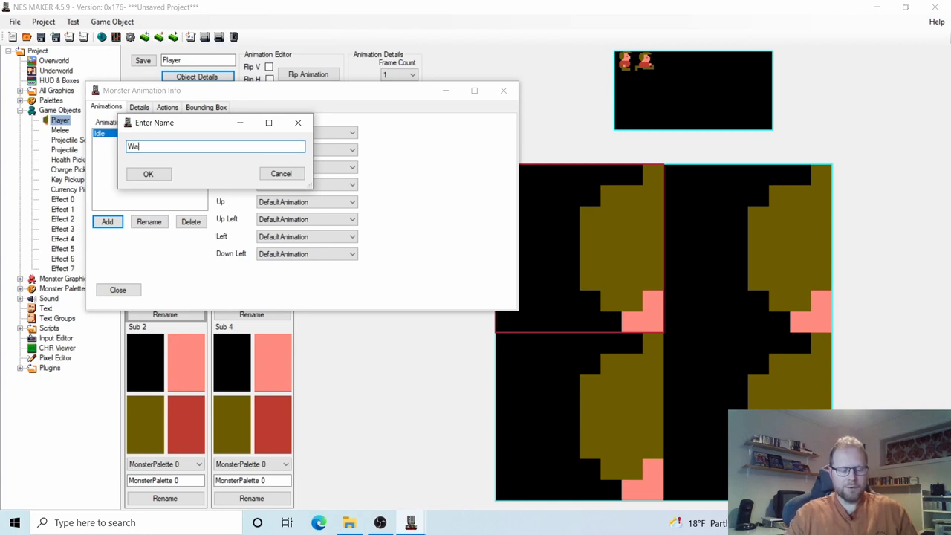
pyautogui.write('lk')
pyautogui.click(156, 175)
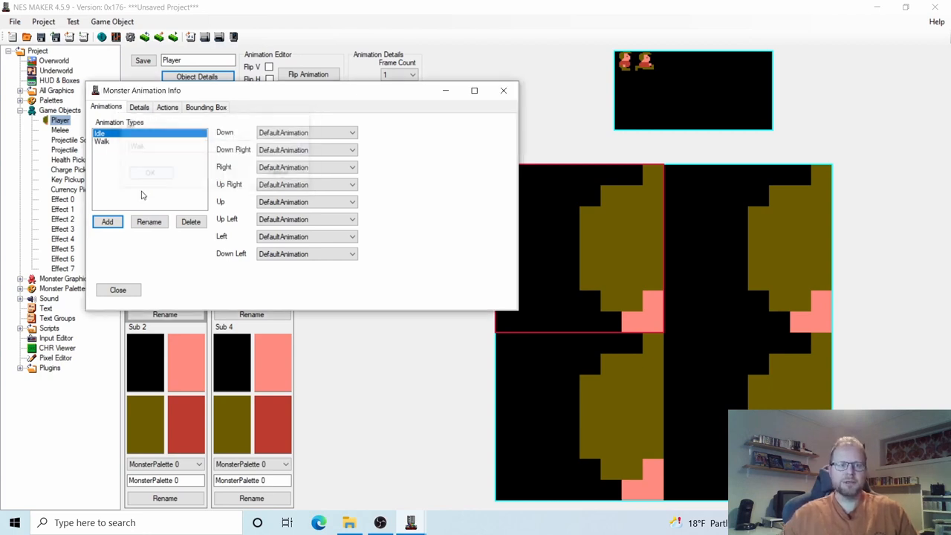
pyautogui.click(108, 222)
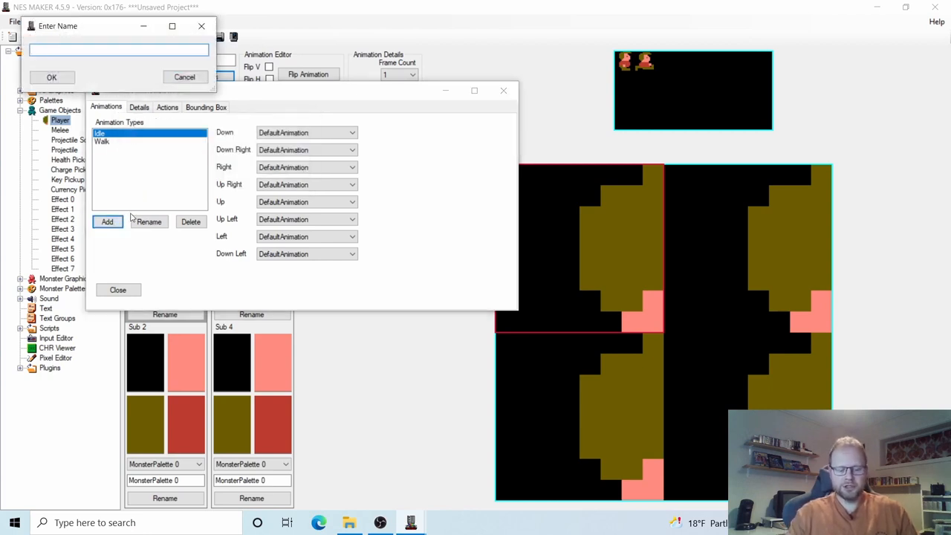
pyautogui.write('Jump')
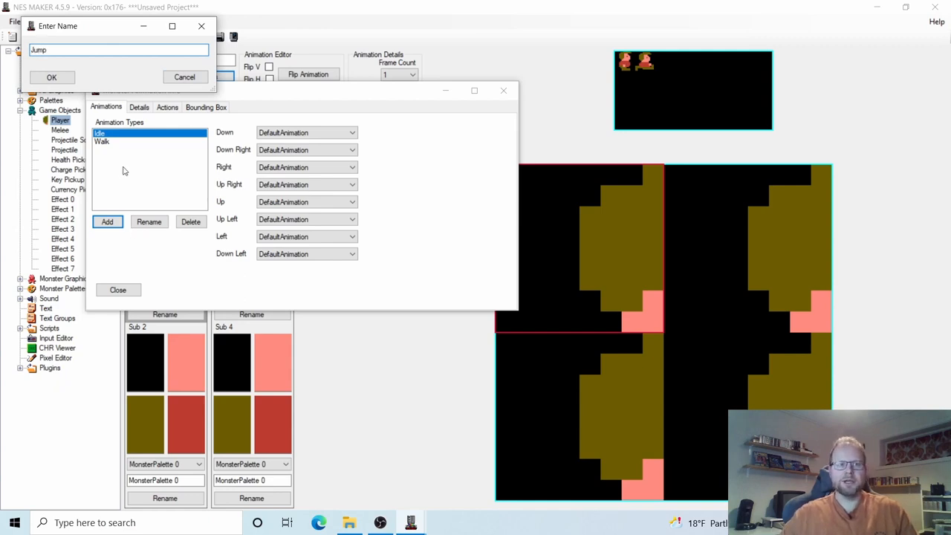
pyautogui.click(52, 78)
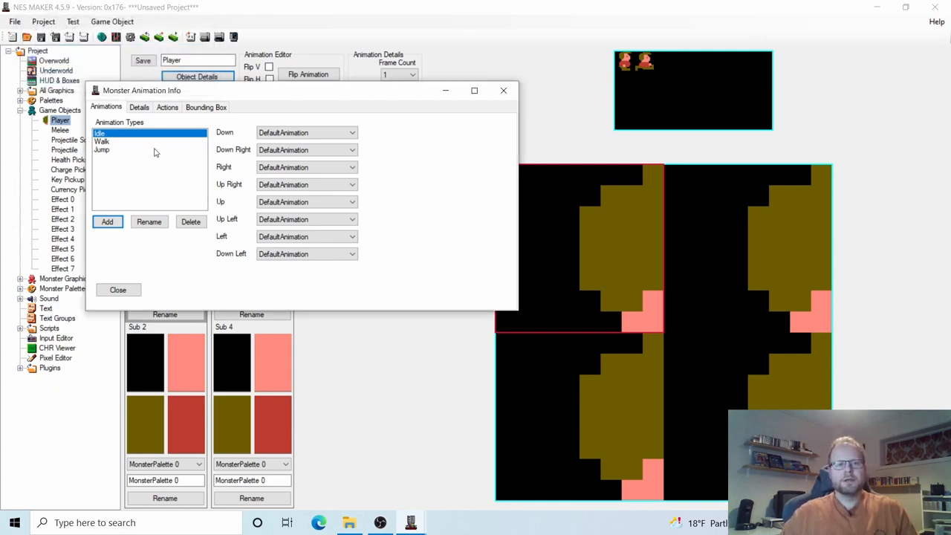
pyautogui.click(103, 141)
pyautogui.click(109, 151)
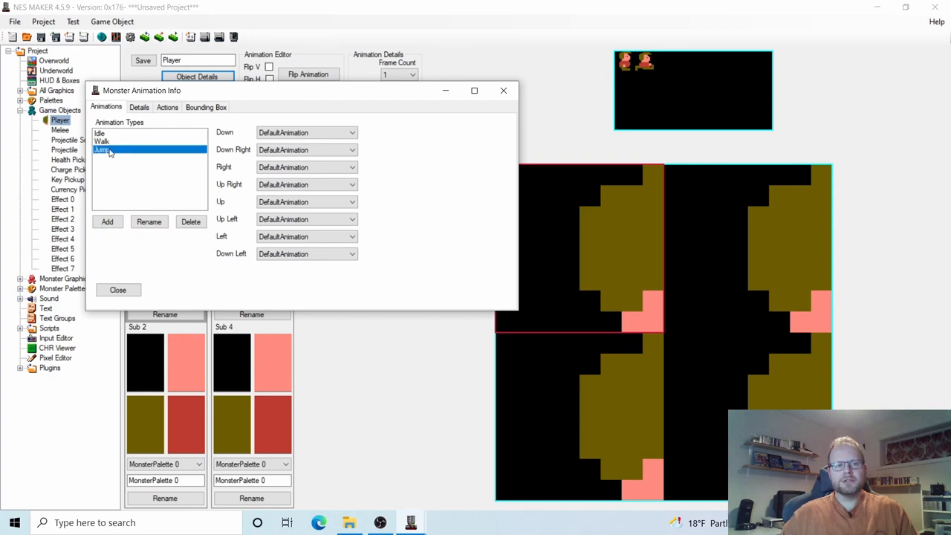
pyautogui.click(102, 135)
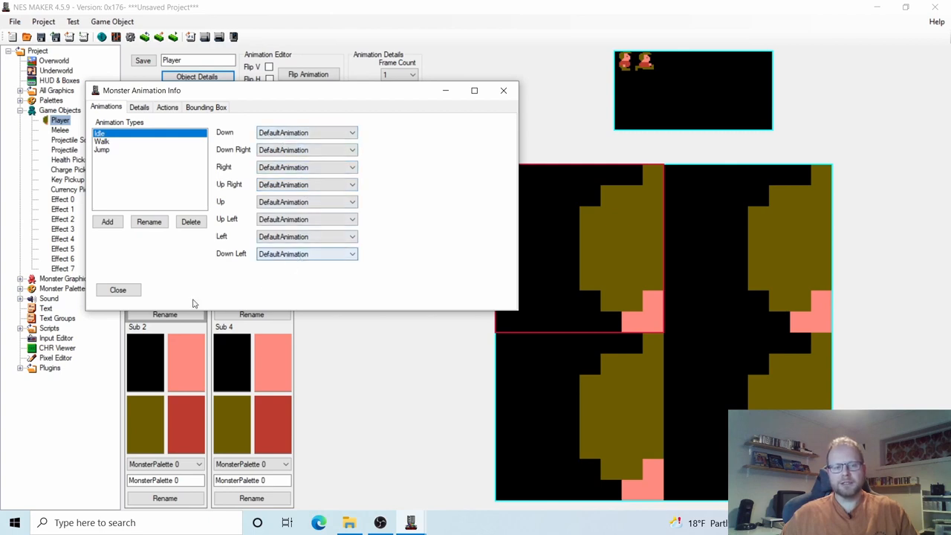
pyautogui.click(131, 290)
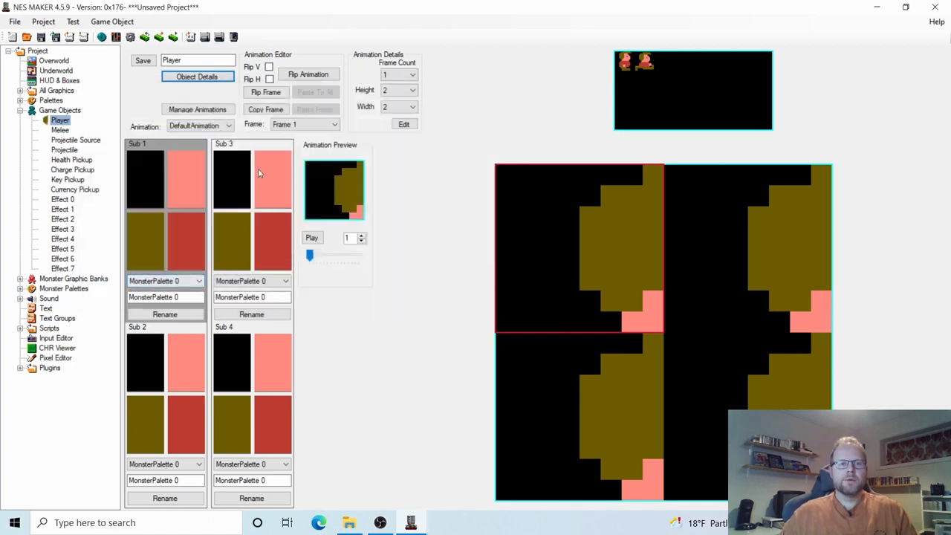
# In Manage Animations, rename DefaultAnimation to IdleRight.
pyautogui.click(197, 110)
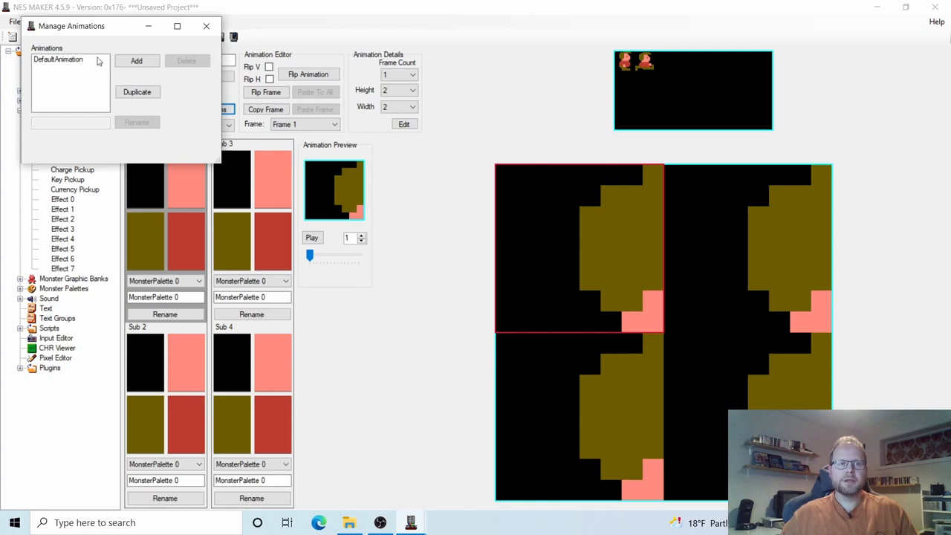
pyautogui.click(75, 60)
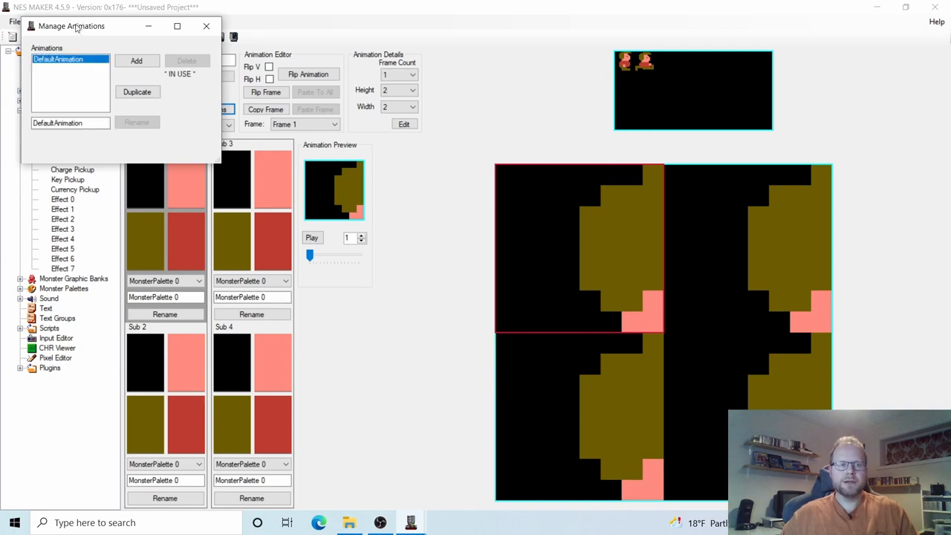
pyautogui.moveTo(77, 26); pyautogui.dragTo(159, 87)
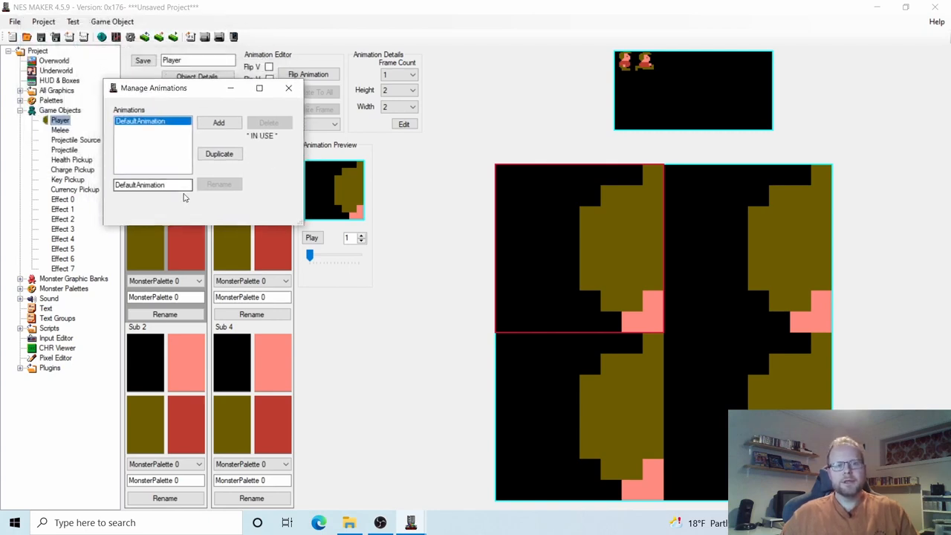
pyautogui.moveTo(187, 185); pyautogui.dragTo(106, 185)
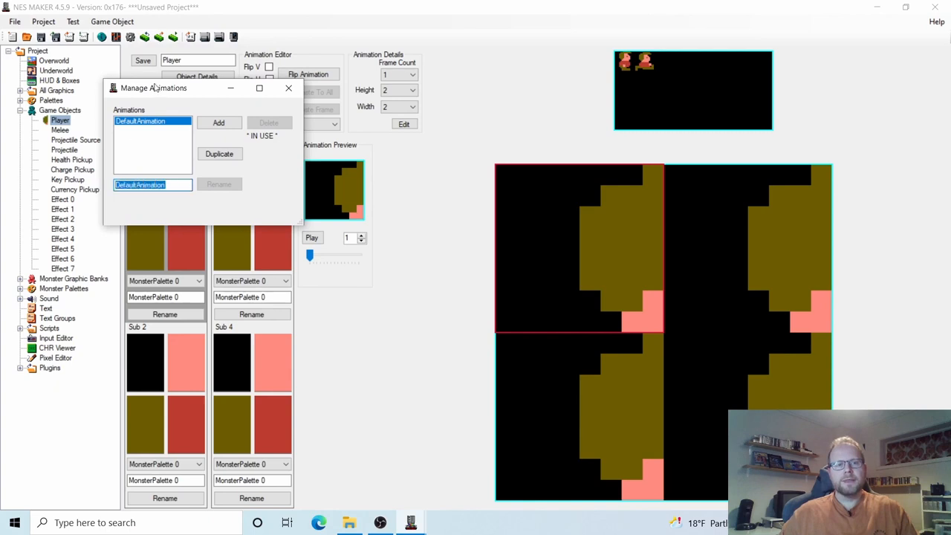
pyautogui.moveTo(155, 91); pyautogui.dragTo(283, 126)
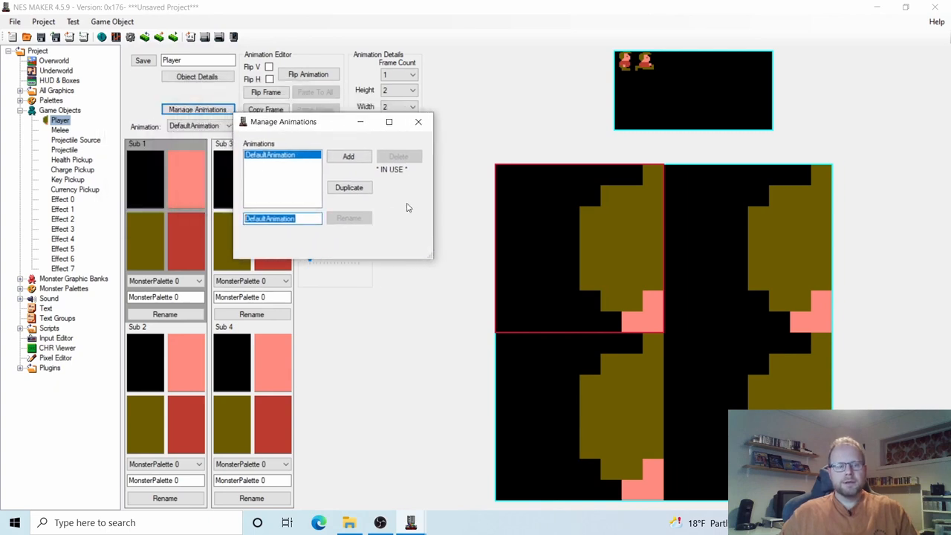
pyautogui.write('I')
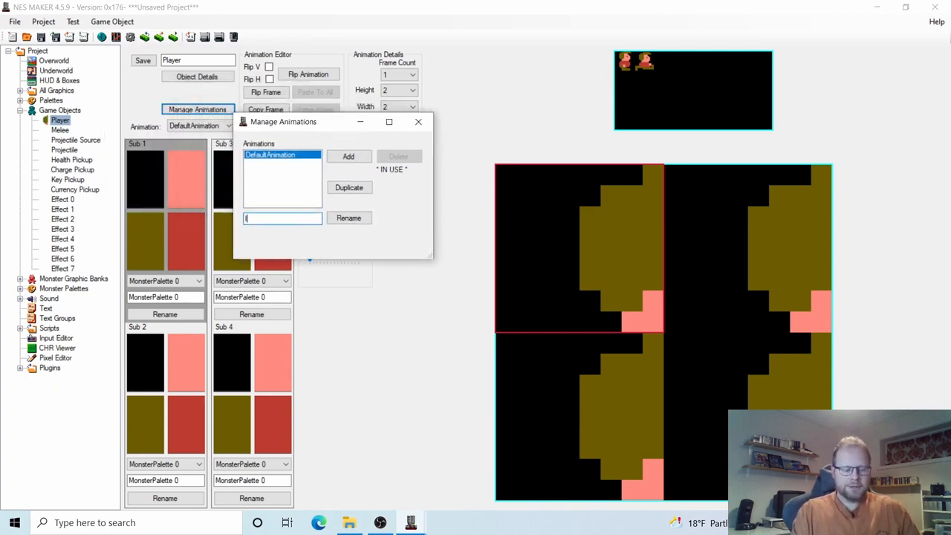
pyautogui.write('dleRight')
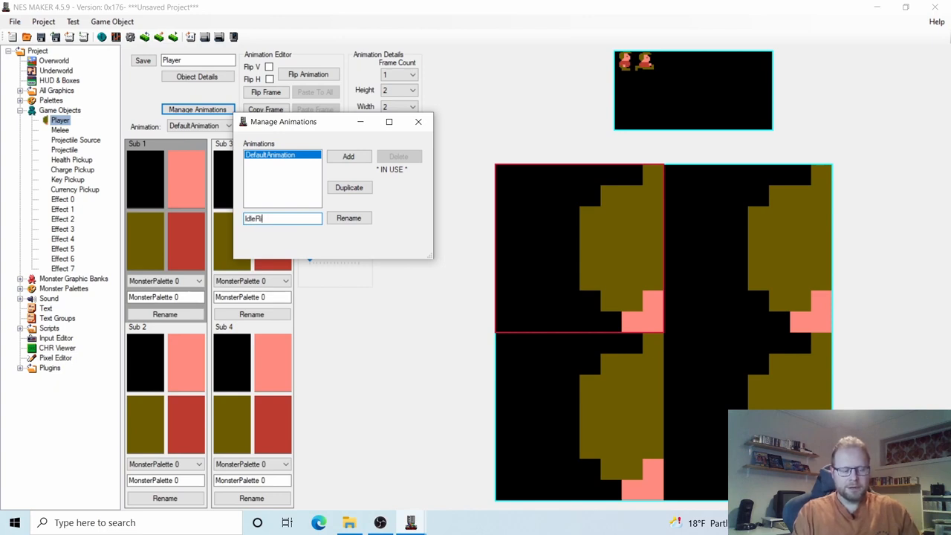
pyautogui.click(350, 217)
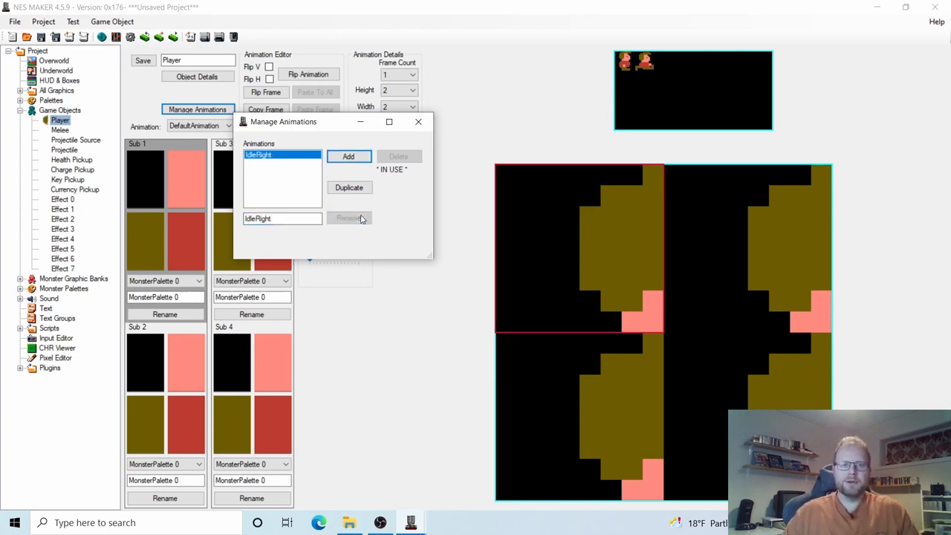
# Add two new animations named IdleLeft and WalkRight.
pyautogui.click(346, 157)
pyautogui.doubleClick(298, 219)
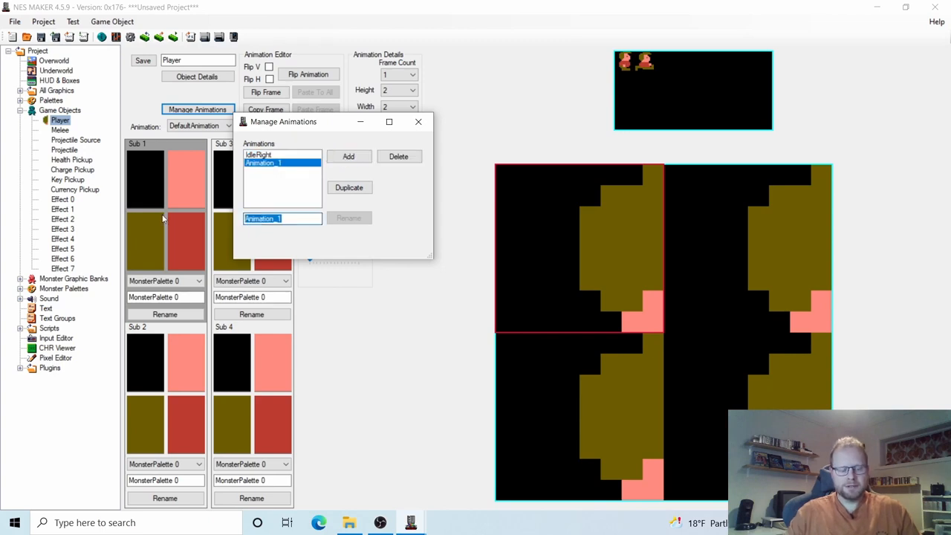
pyautogui.write('IdleLeft')
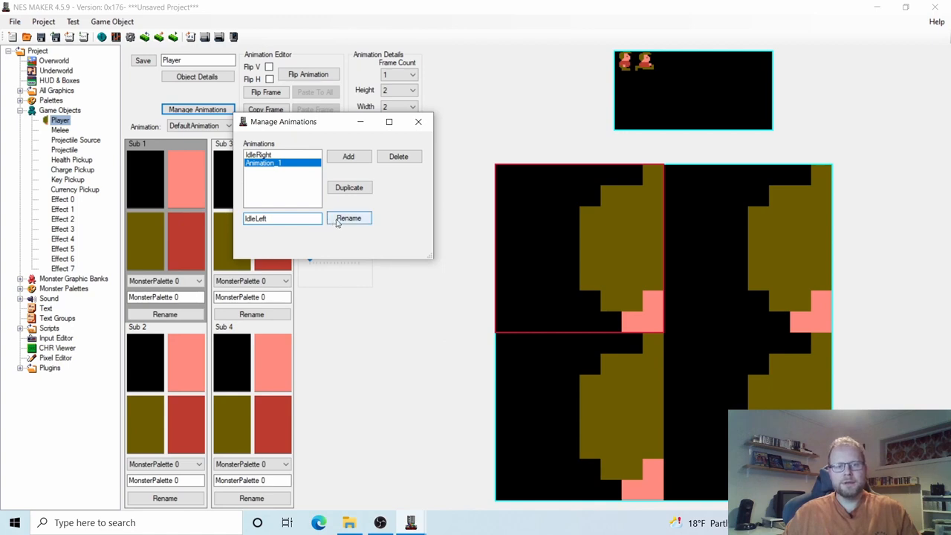
pyautogui.click(338, 219)
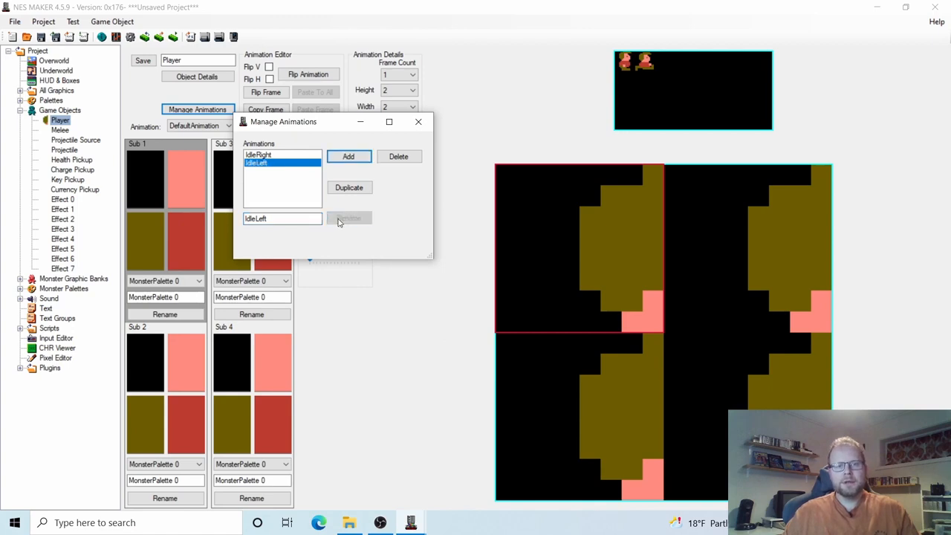
pyautogui.click(346, 162)
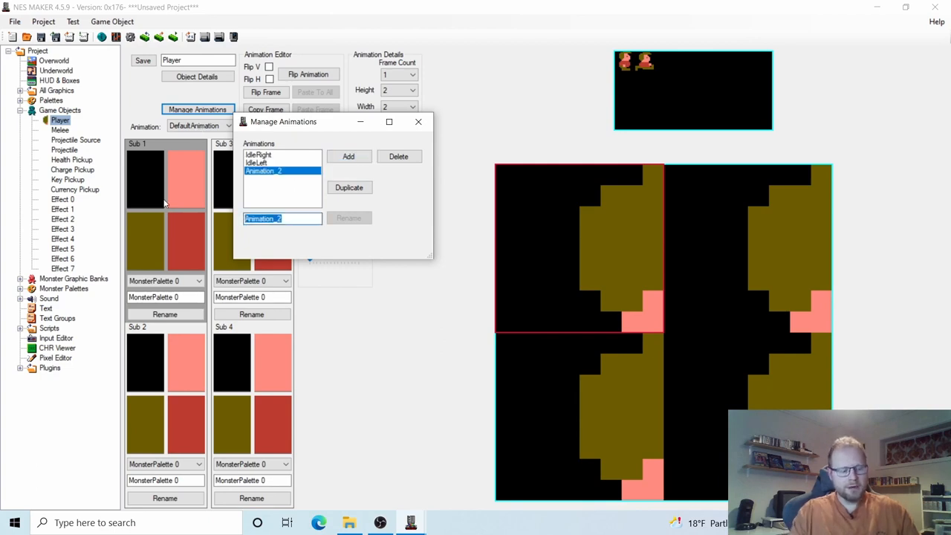
pyautogui.write('WalkRight')
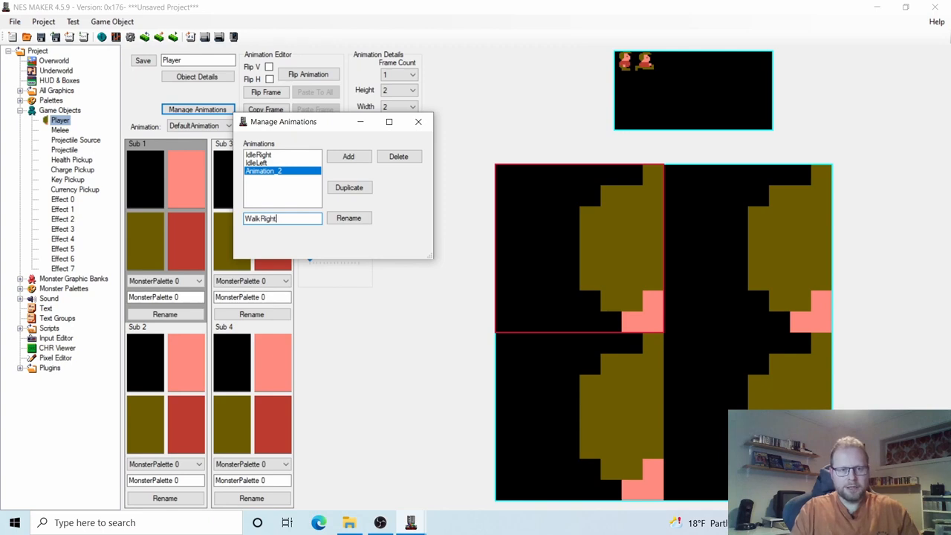
pyautogui.click(347, 218)
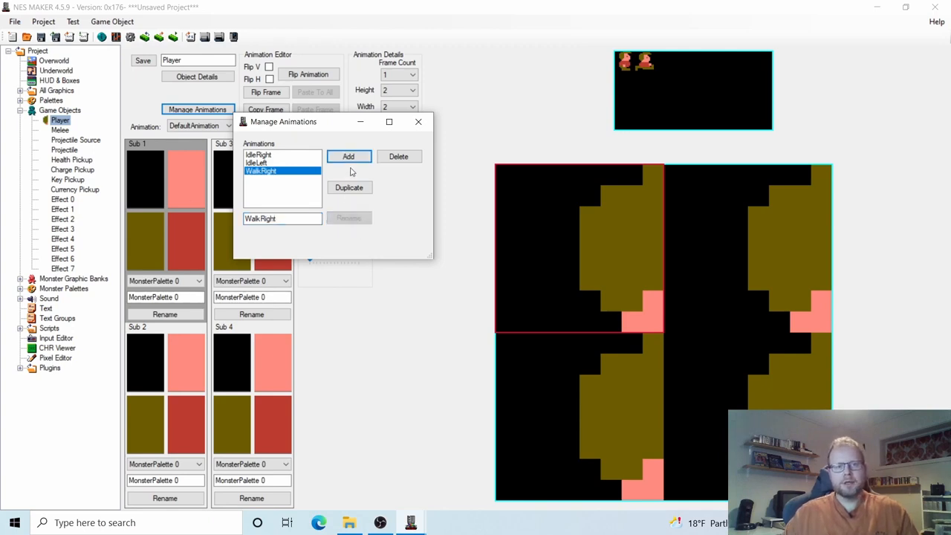
# Add three more animations named WalkLeft, JumpRight and JumpLeft.
pyautogui.click(350, 158)
pyautogui.doubleClick(292, 218)
pyautogui.write('Wal')
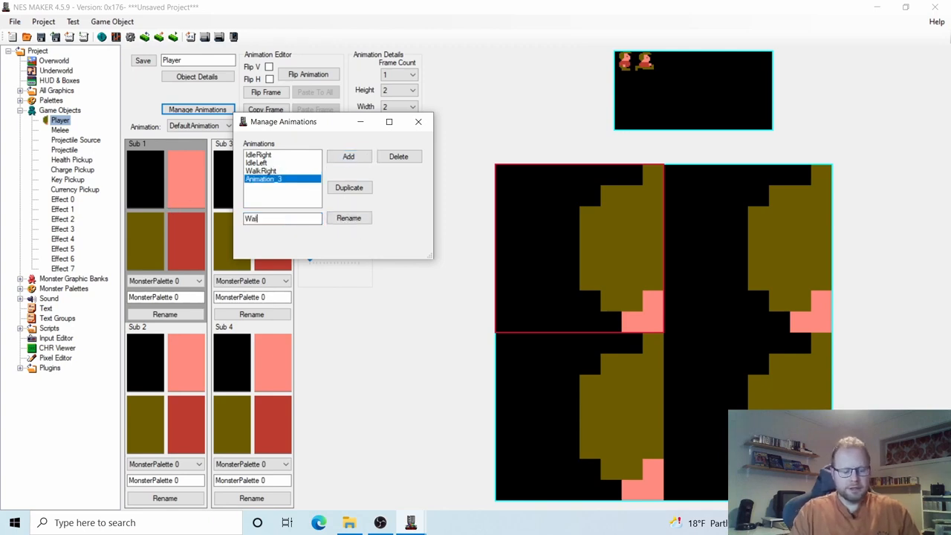
pyautogui.write('kLeft')
pyautogui.click(348, 218)
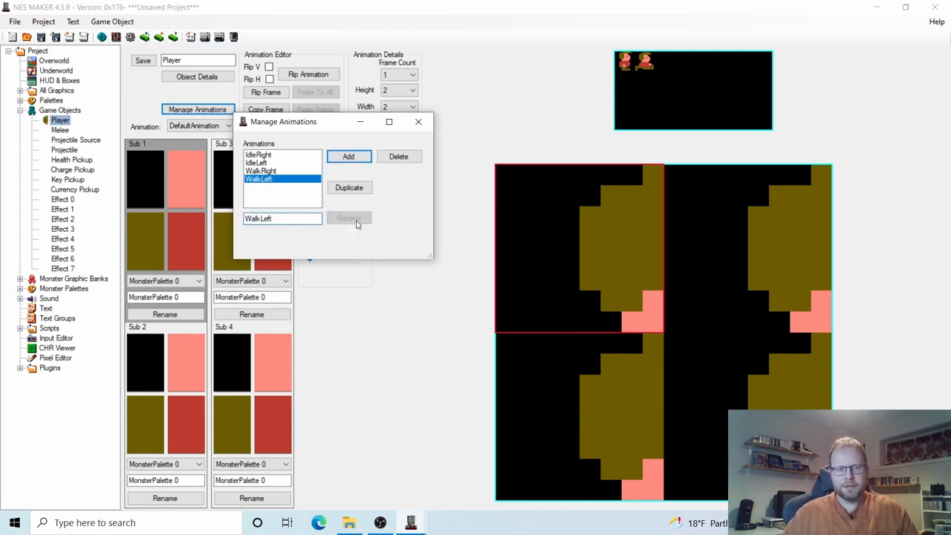
pyautogui.click(354, 161)
pyautogui.doubleClick(282, 219)
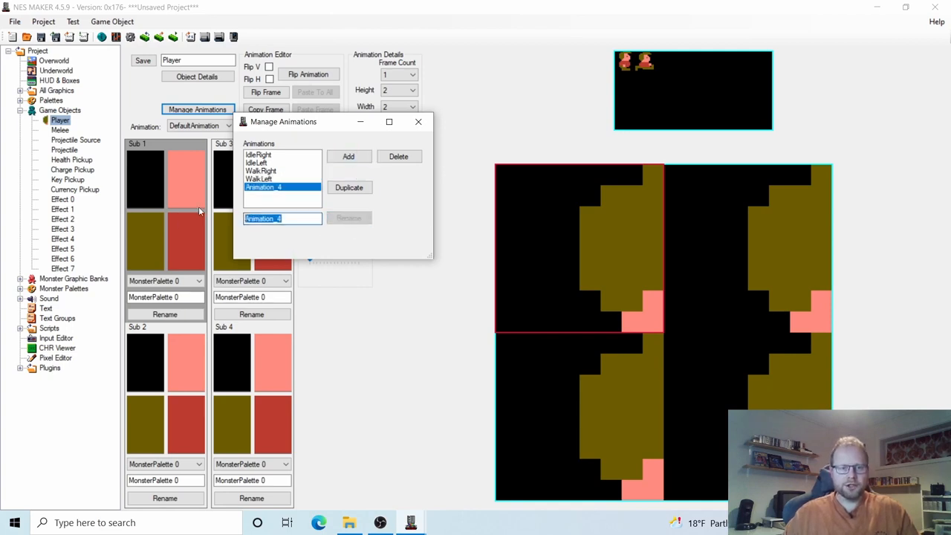
pyautogui.write('JumpRight')
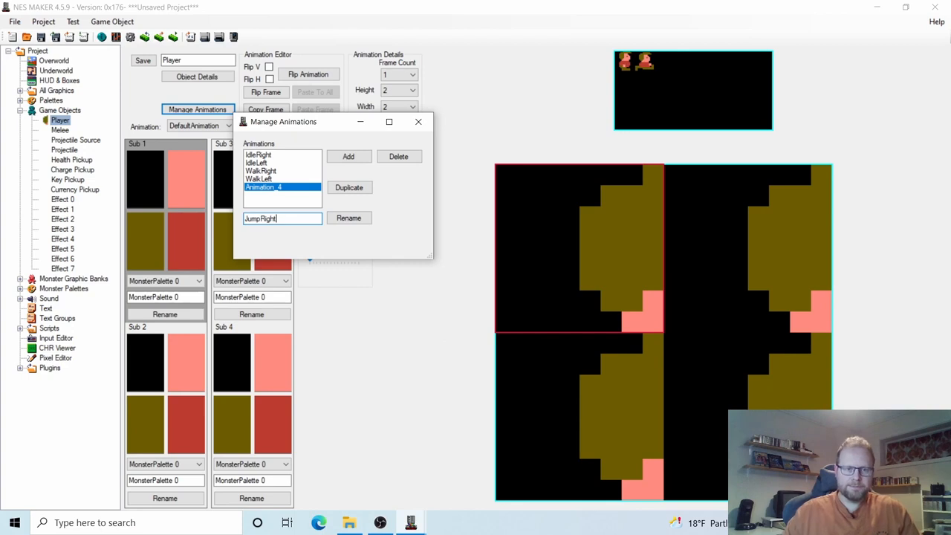
pyautogui.click(364, 220)
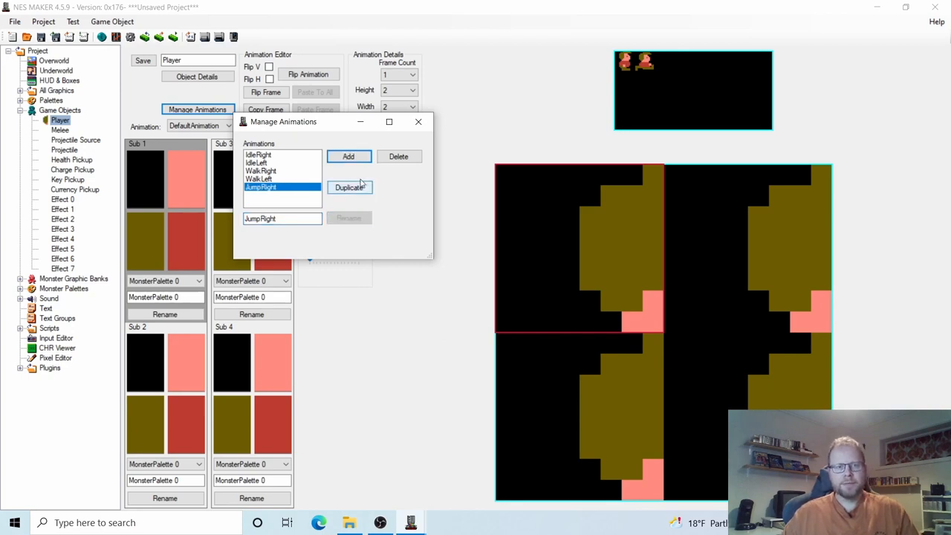
pyautogui.click(353, 157)
pyautogui.doubleClick(291, 217)
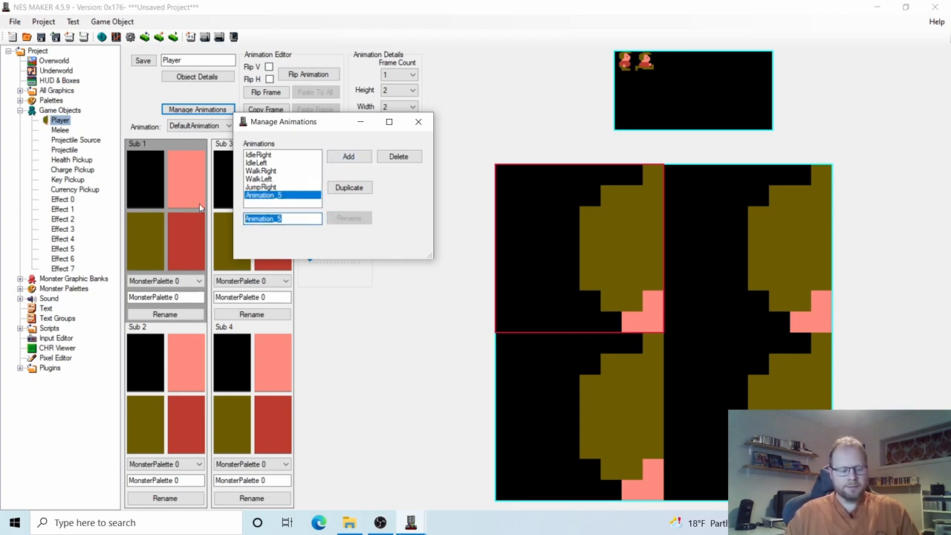
pyautogui.write('JumpL')
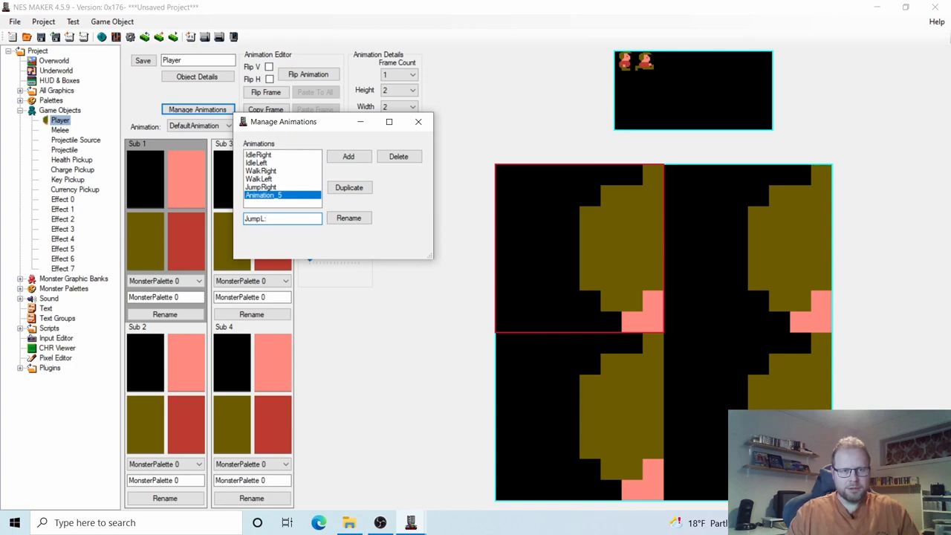
pyautogui.write('eft')
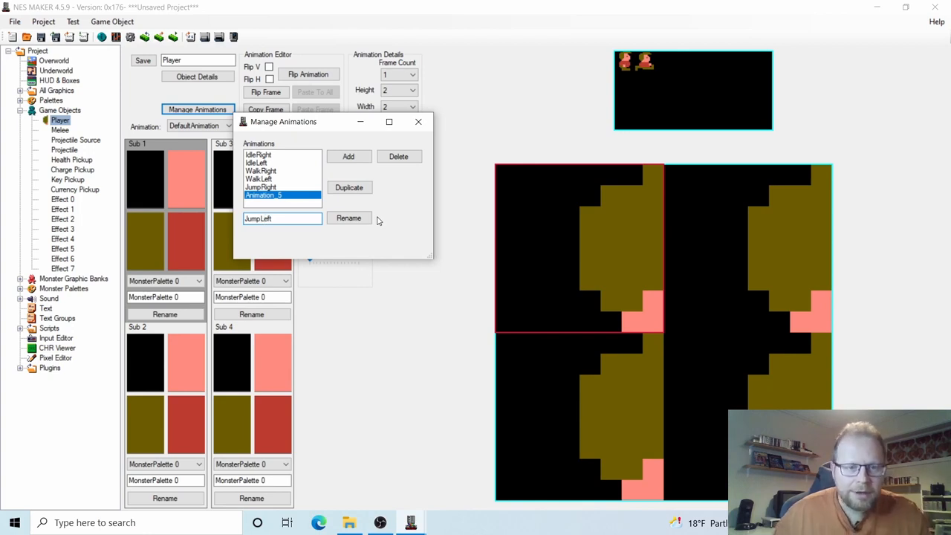
pyautogui.click(350, 217)
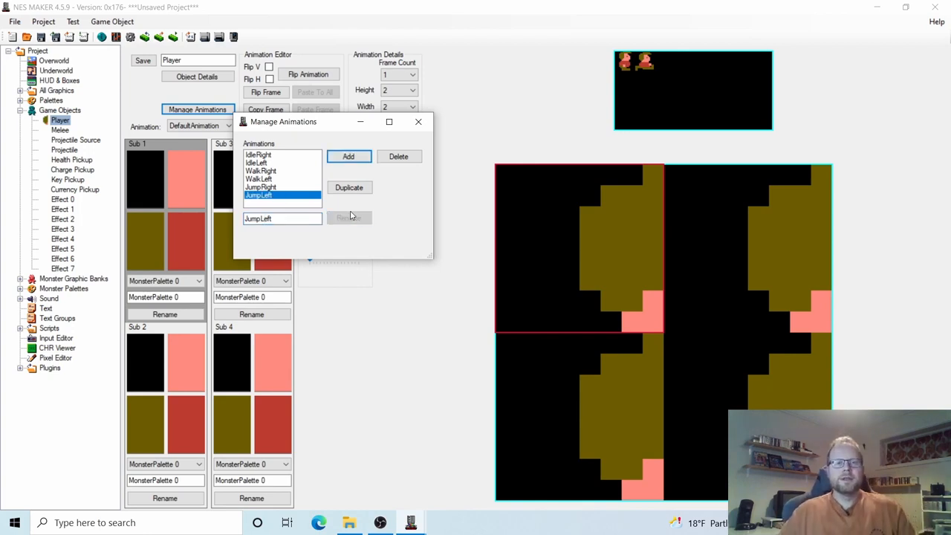
# Close Manage Animations and set the Idle type's Left direction to IdleLeft in Object Details.
pyautogui.click(418, 121)
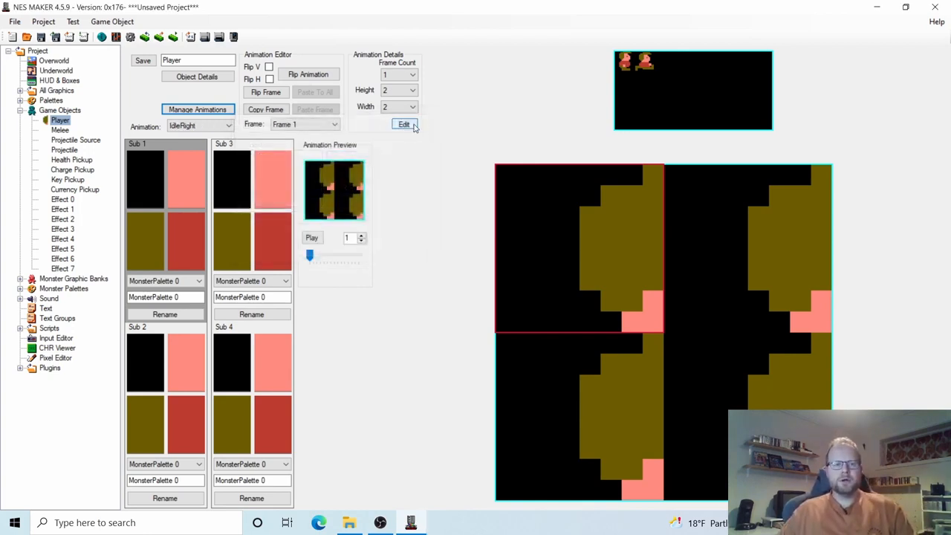
pyautogui.click(200, 77)
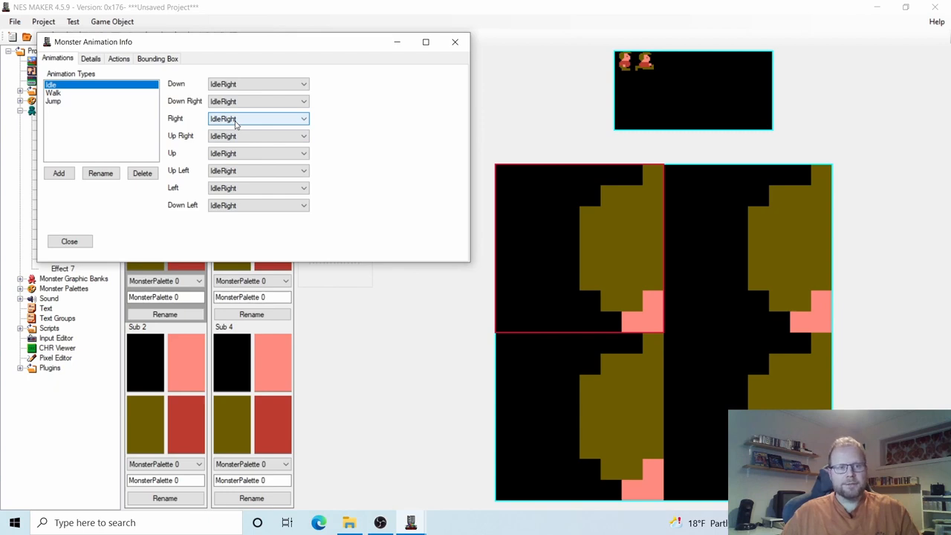
pyautogui.click(227, 194)
pyautogui.click(223, 202)
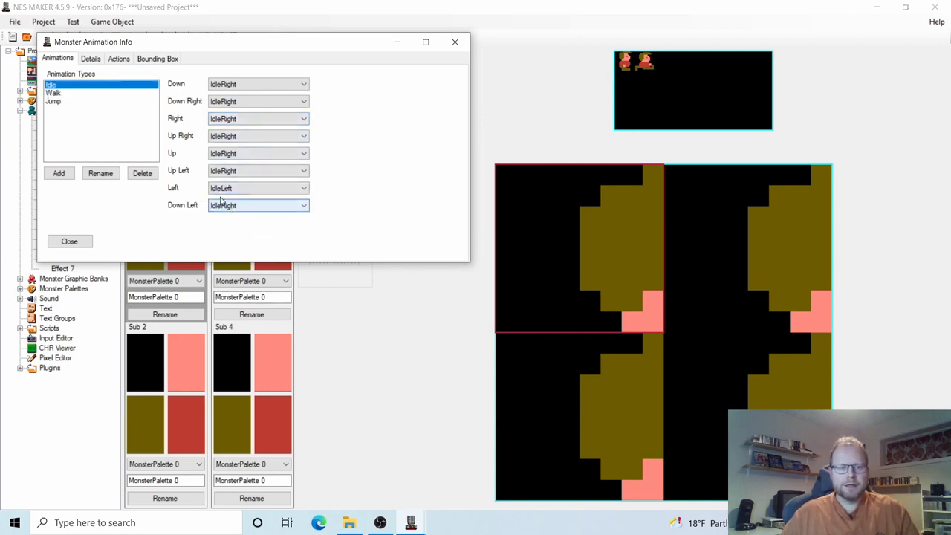
# Map the Walk type's Right direction to WalkRight and Left to WalkLeft.
pyautogui.click(53, 93)
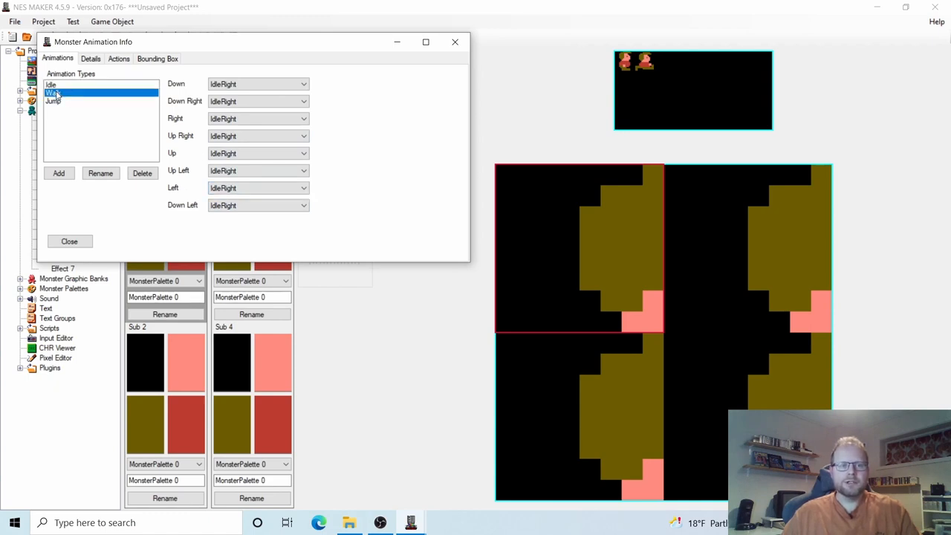
pyautogui.click(226, 121)
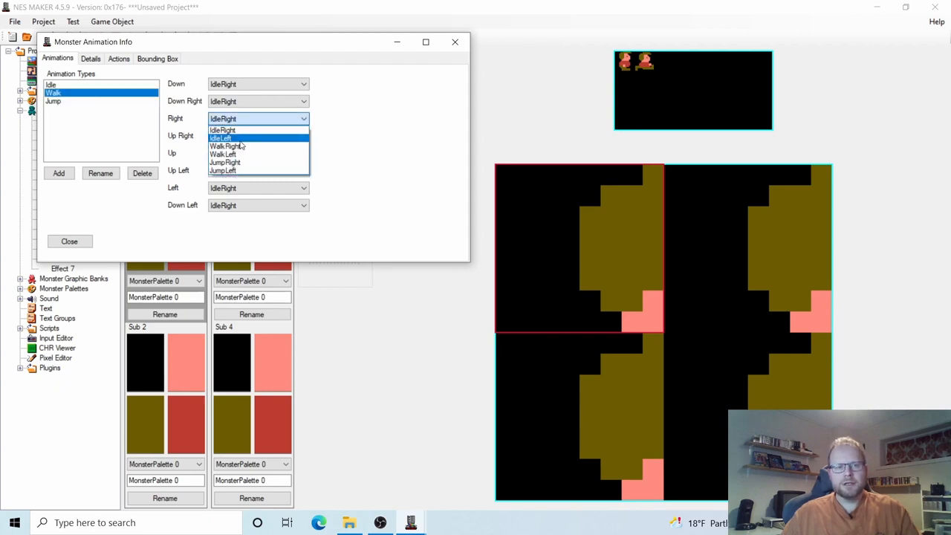
pyautogui.click(226, 146)
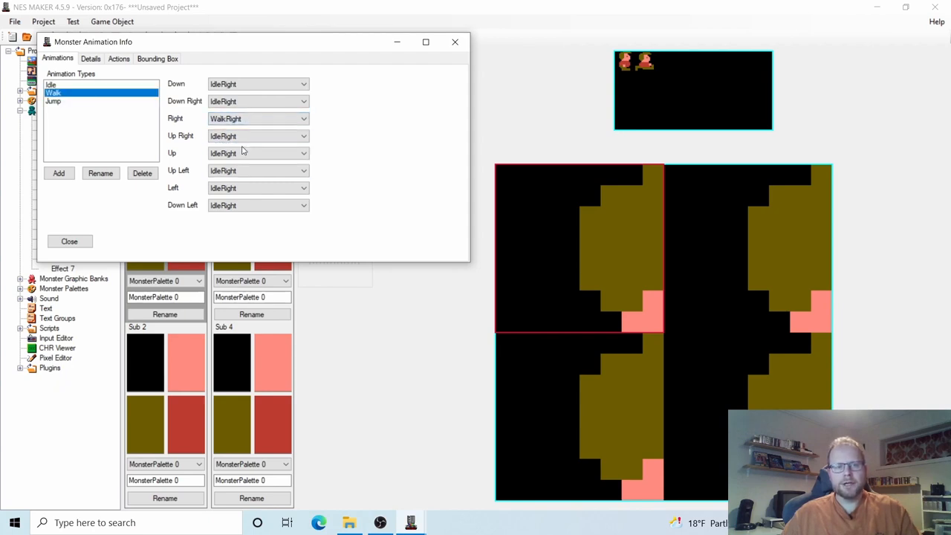
pyautogui.click(224, 188)
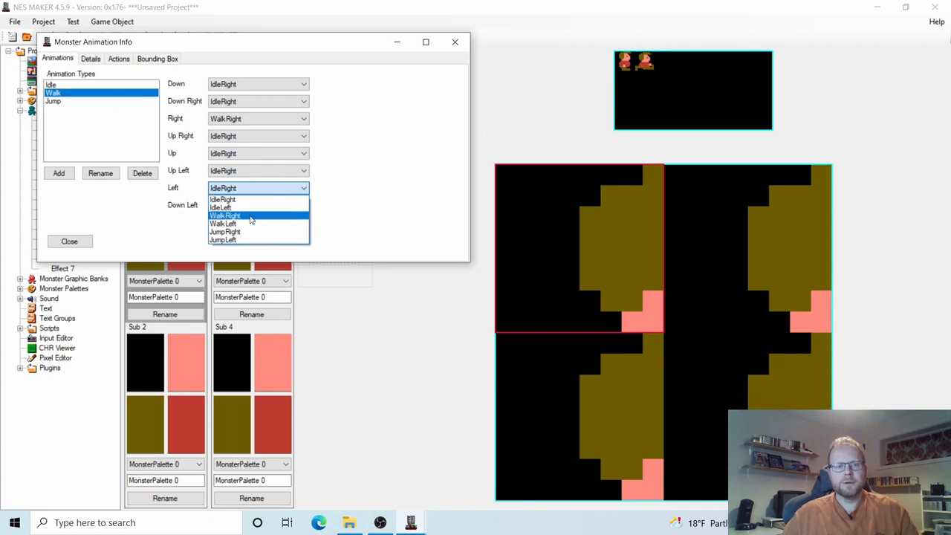
pyautogui.click(246, 224)
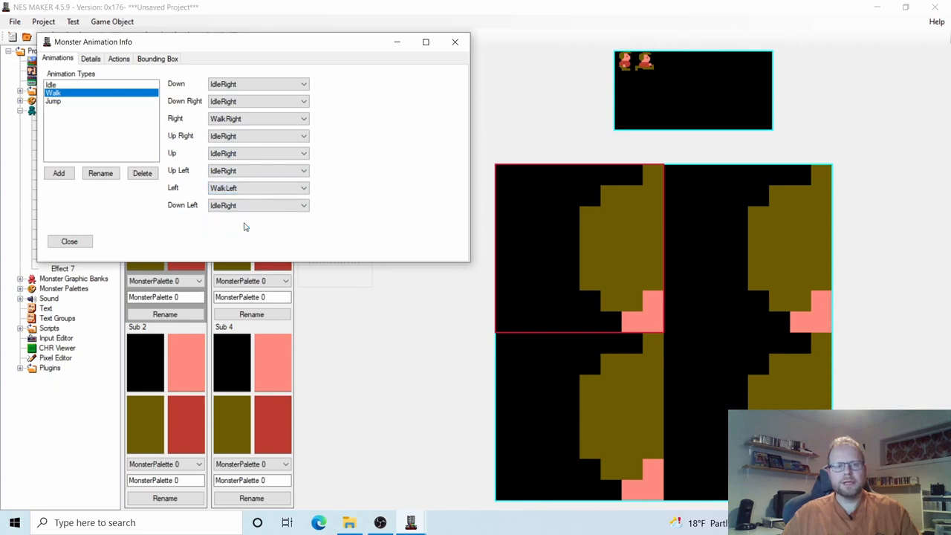
# Map the Jump type's Right direction to JumpRight and Left to JumpLeft.
pyautogui.click(64, 101)
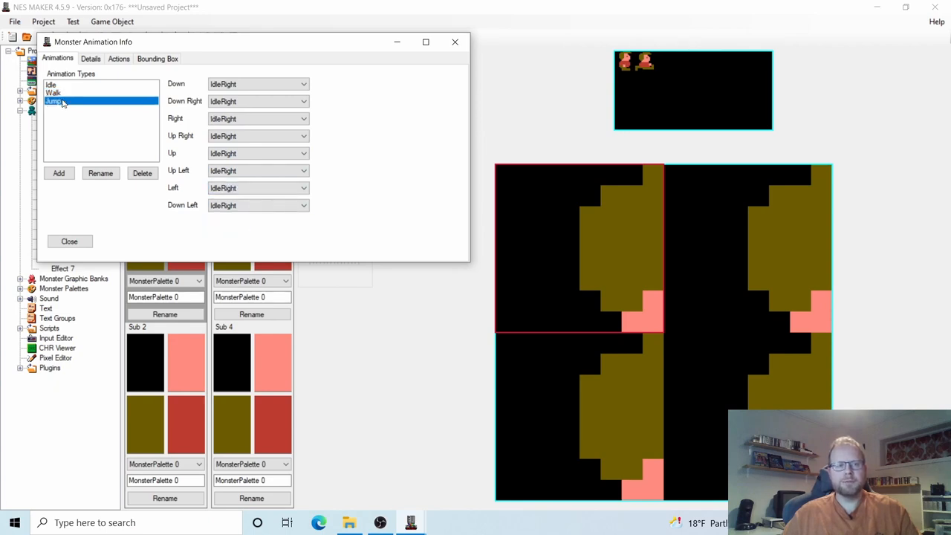
pyautogui.click(223, 119)
pyautogui.click(254, 162)
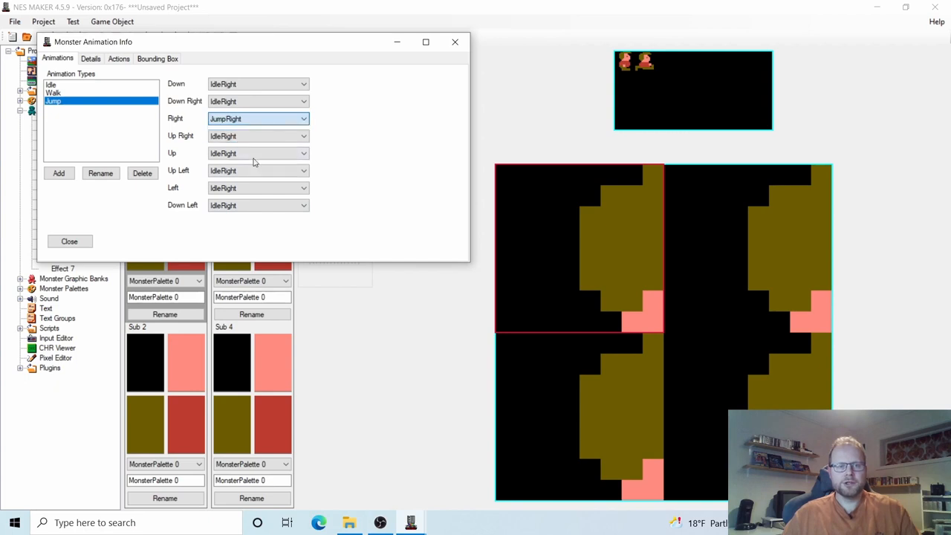
pyautogui.click(236, 195)
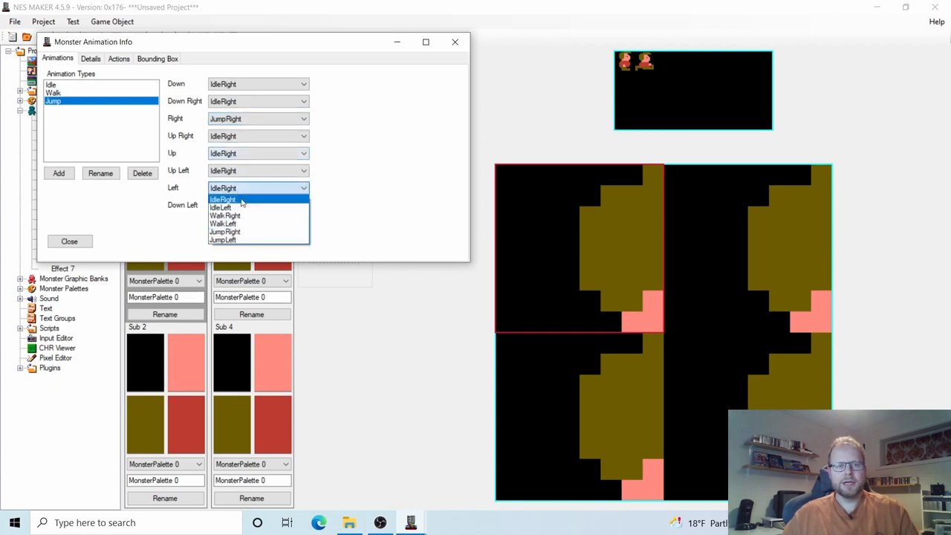
pyautogui.click(241, 240)
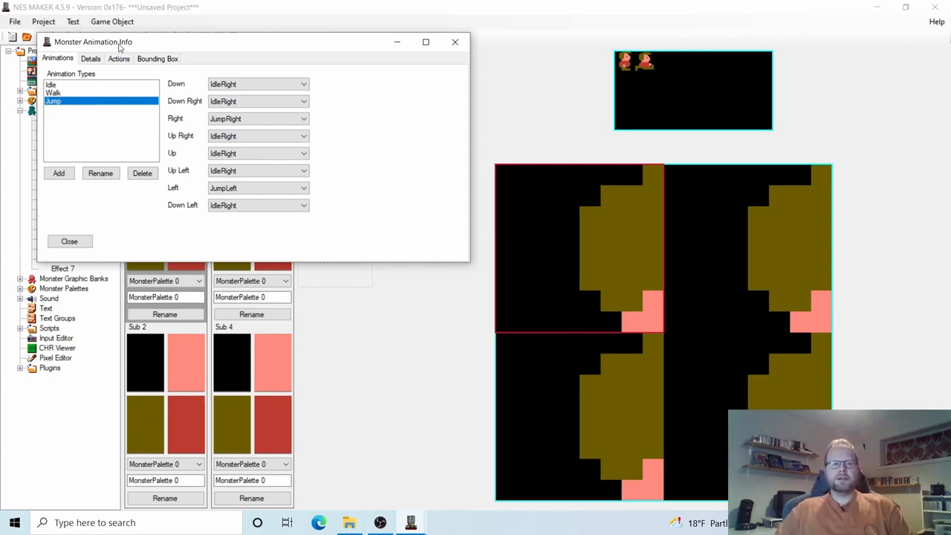
pyautogui.moveTo(120, 47); pyautogui.dragTo(271, 110)
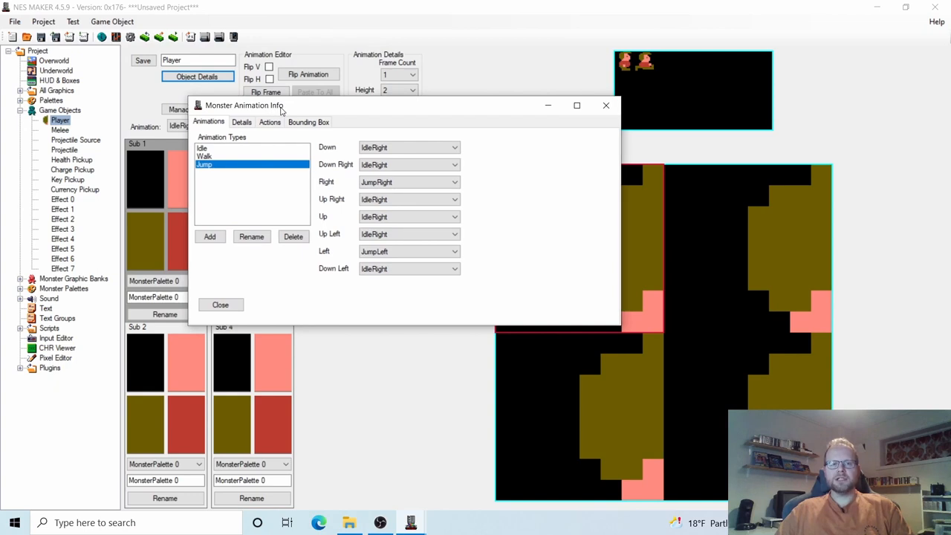
# On the Details tab, tick the PERSISTENT and player Monster Flags and confirm Health at 8.
pyautogui.click(242, 123)
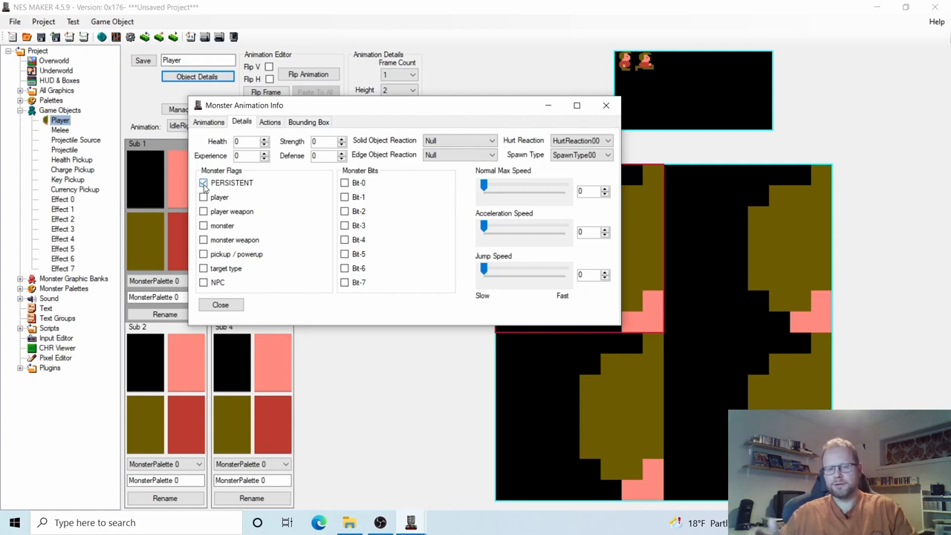
pyautogui.click(204, 186)
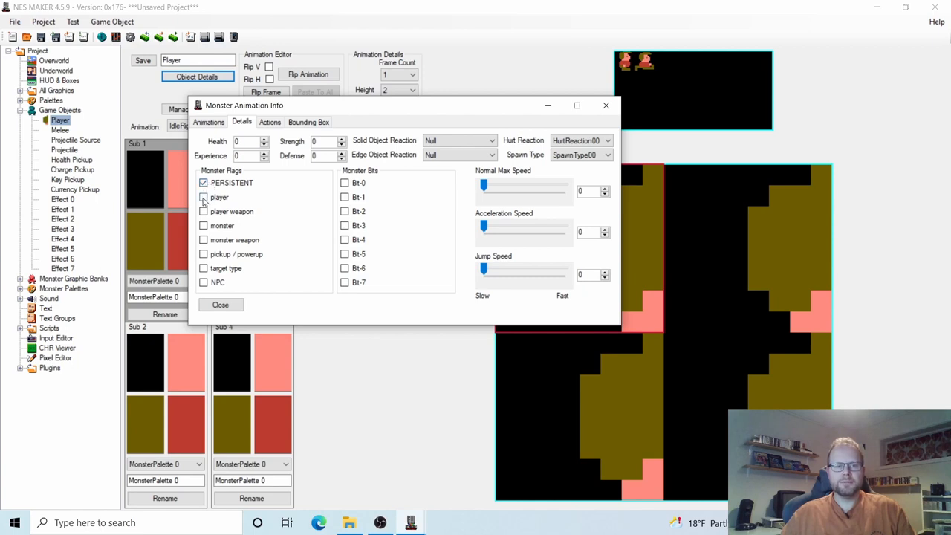
pyautogui.click(204, 198)
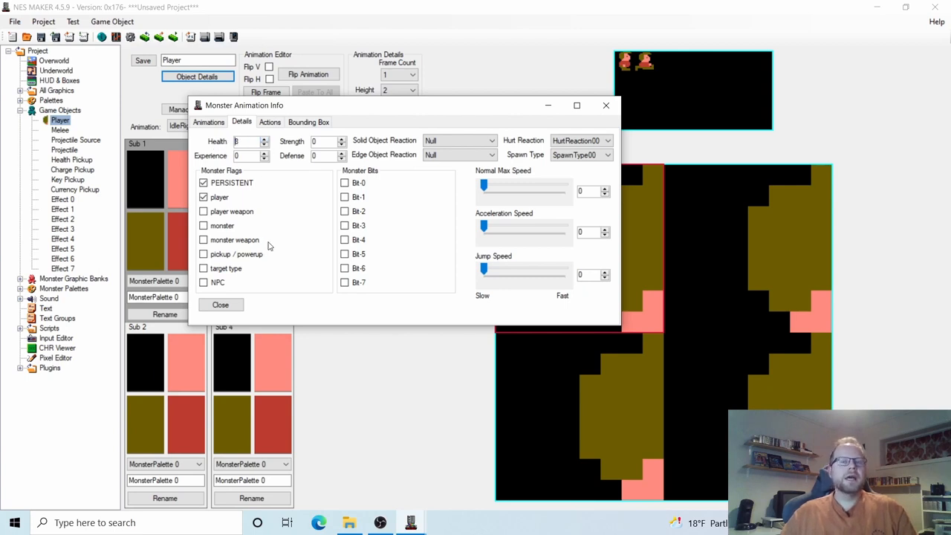
pyautogui.click(431, 158)
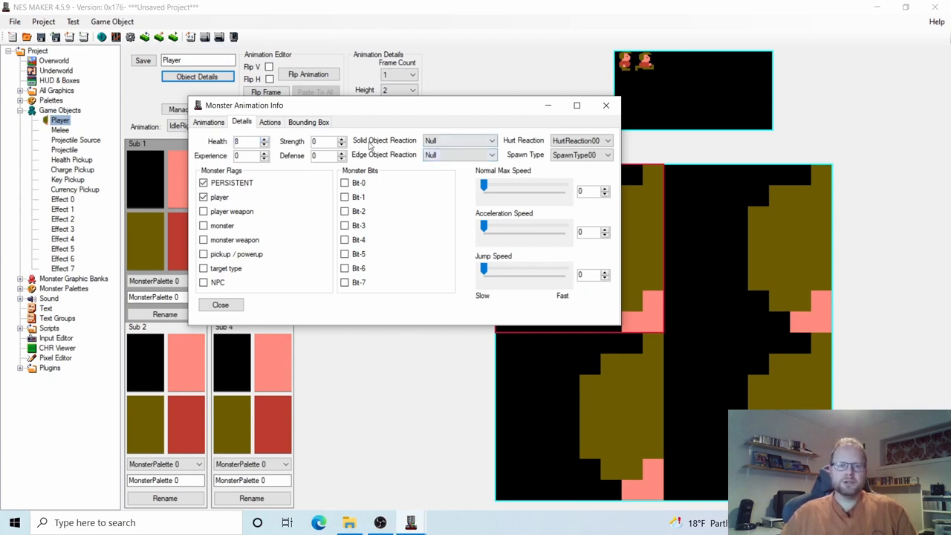
# Choose Stop for Solid Object Reaction and Go To Next Screen for Edge Object Reaction.
pyautogui.click(438, 143)
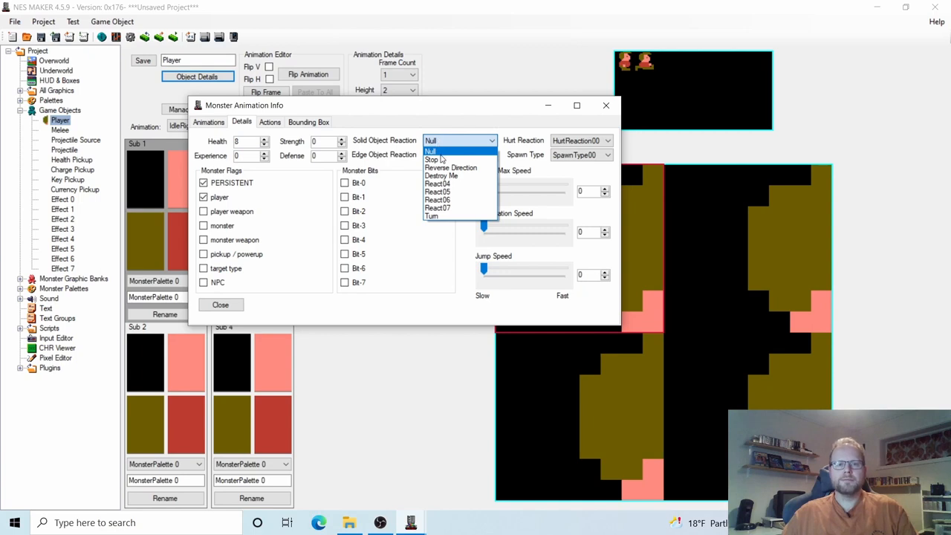
pyautogui.click(441, 160)
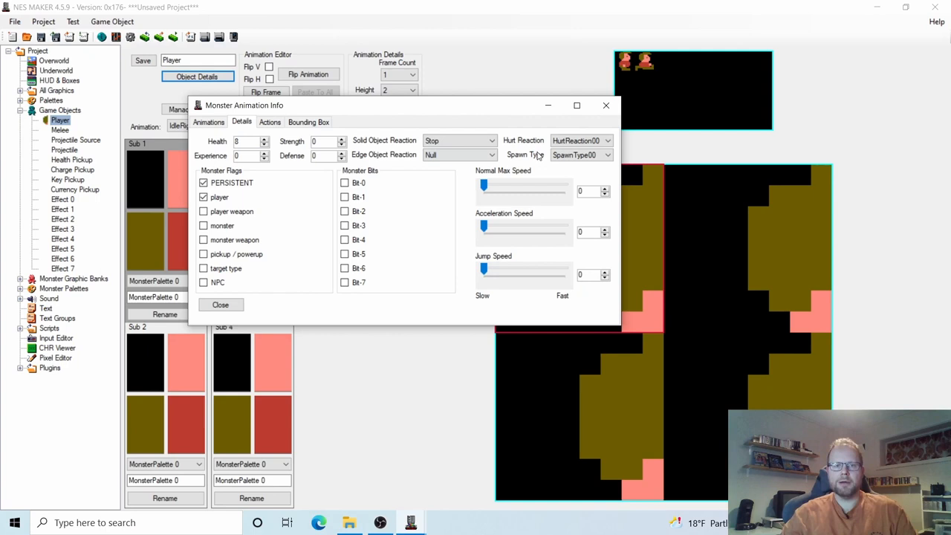
pyautogui.click(434, 143)
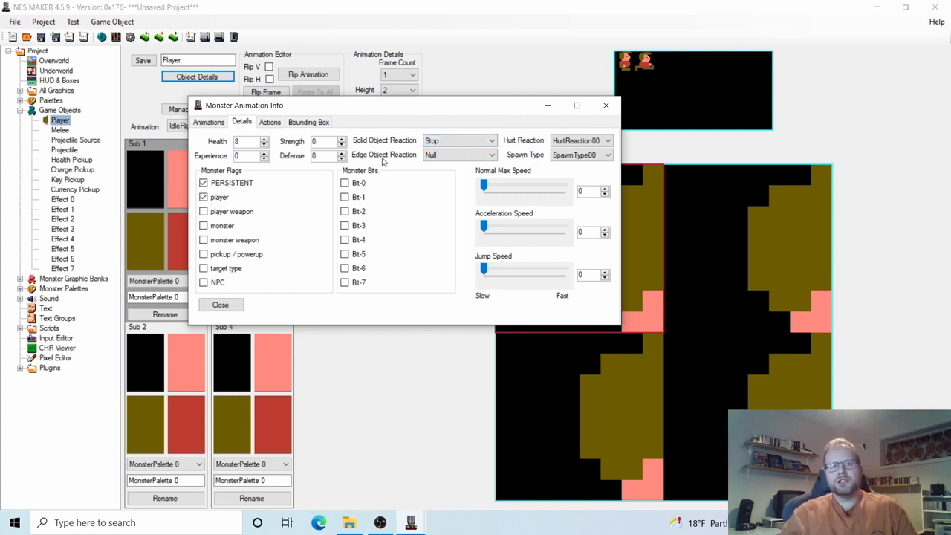
pyautogui.click(433, 156)
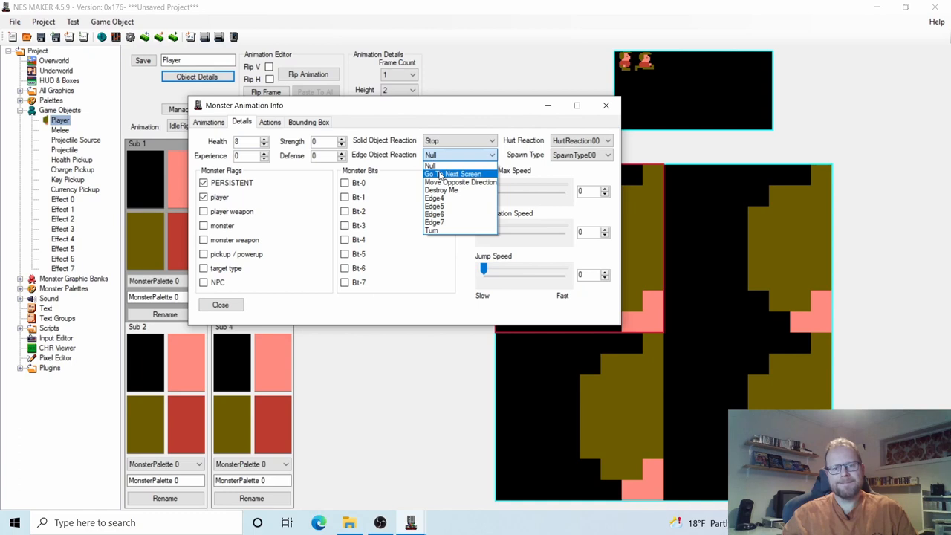
pyautogui.click(441, 174)
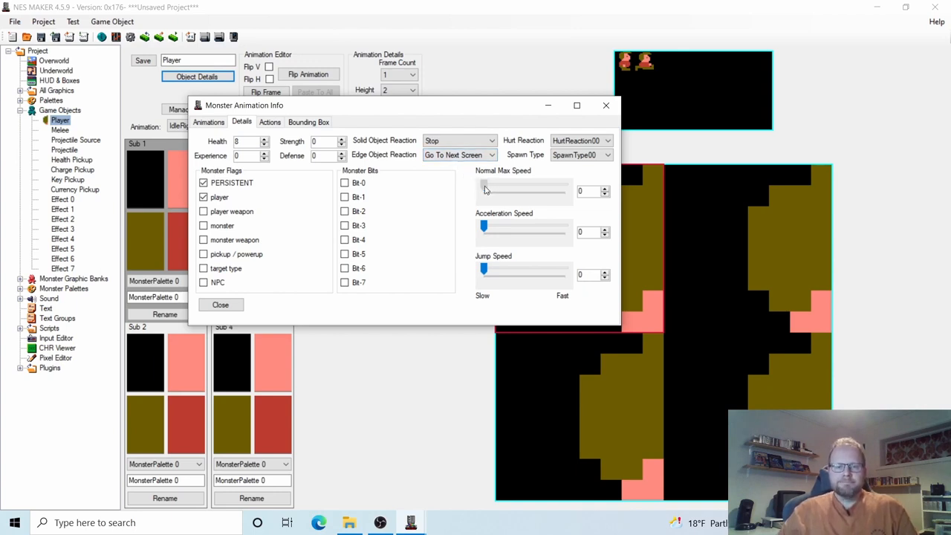
# Set the Player movement sliders to Normal Max Speed 21, Acceleration Speed 255 and Jump Speed 37.
pyautogui.moveTo(485, 190); pyautogui.dragTo(493, 195)
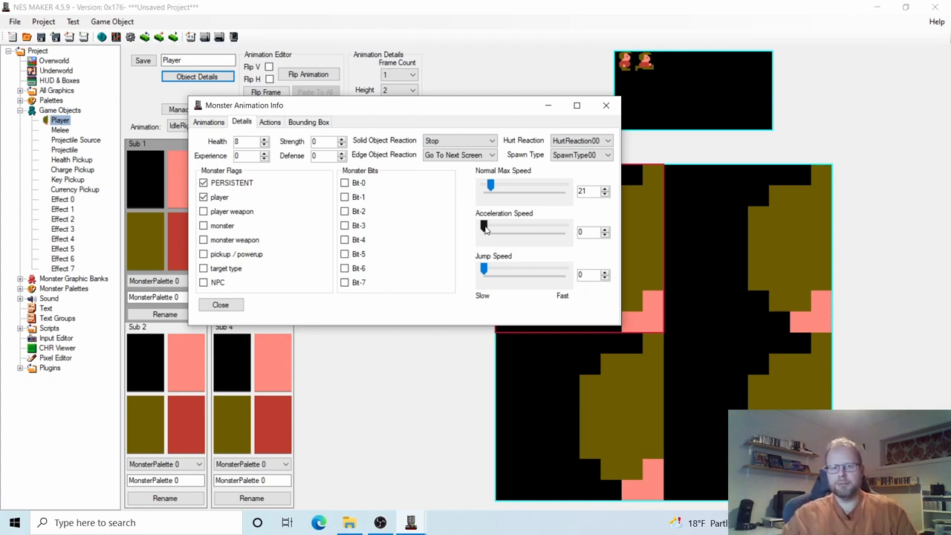
pyautogui.moveTo(485, 229); pyautogui.dragTo(596, 230)
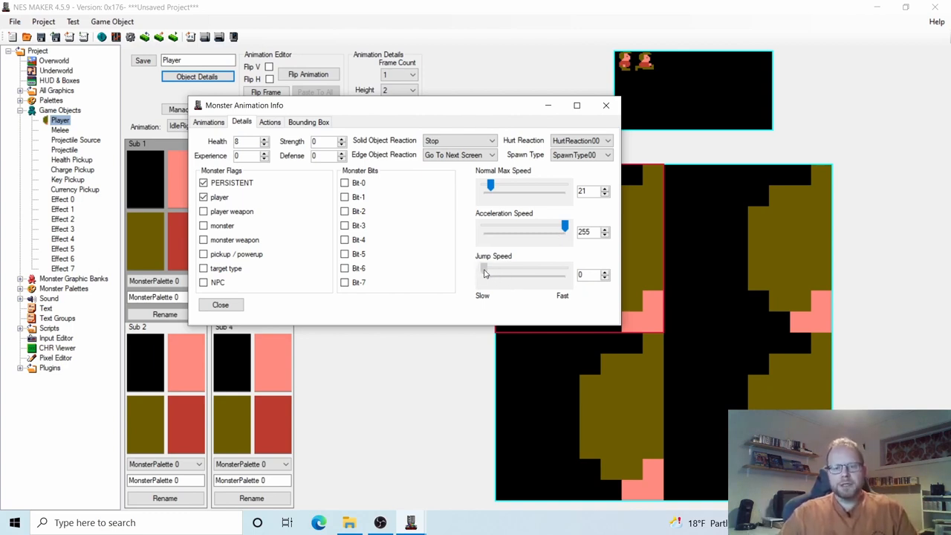
pyautogui.moveTo(484, 270); pyautogui.dragTo(498, 267)
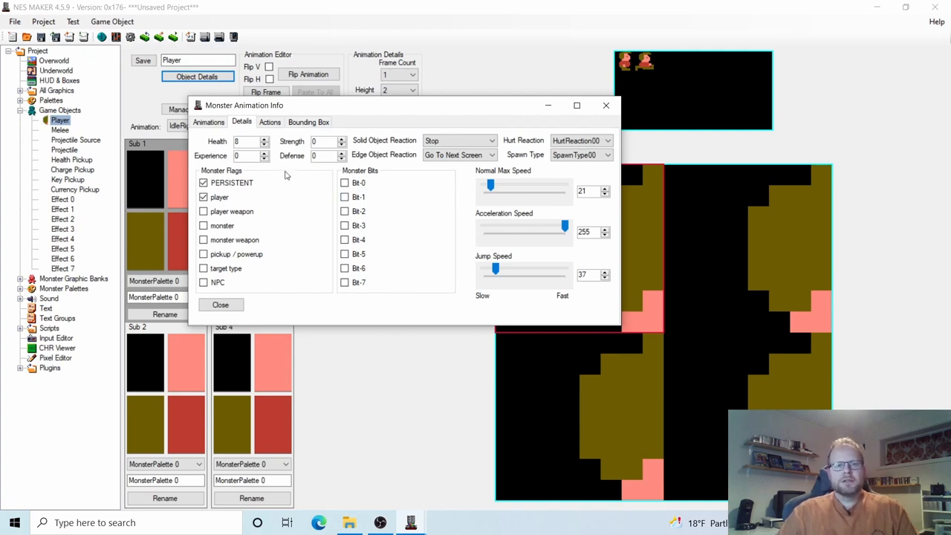
# Make action step 1 use the Walk animation type at animation speed 3.
pyautogui.click(271, 123)
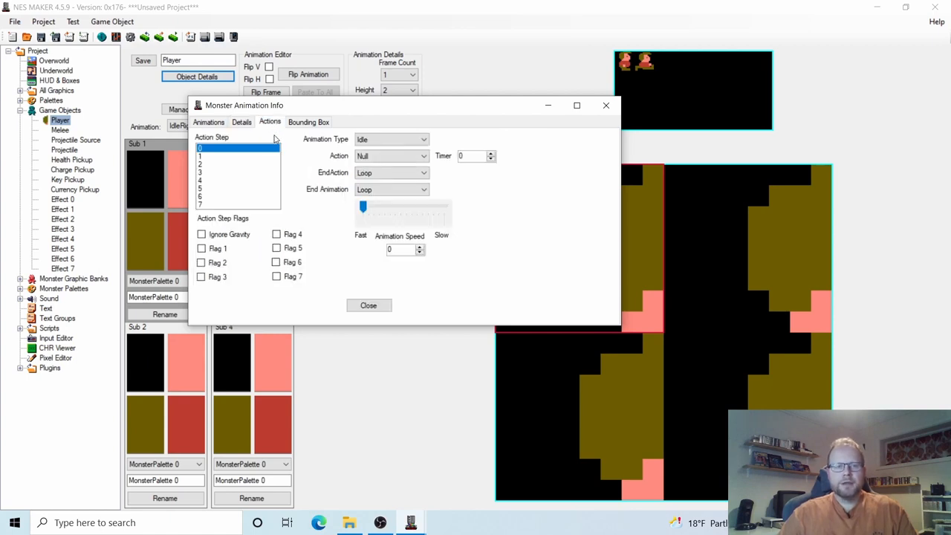
pyautogui.click(205, 157)
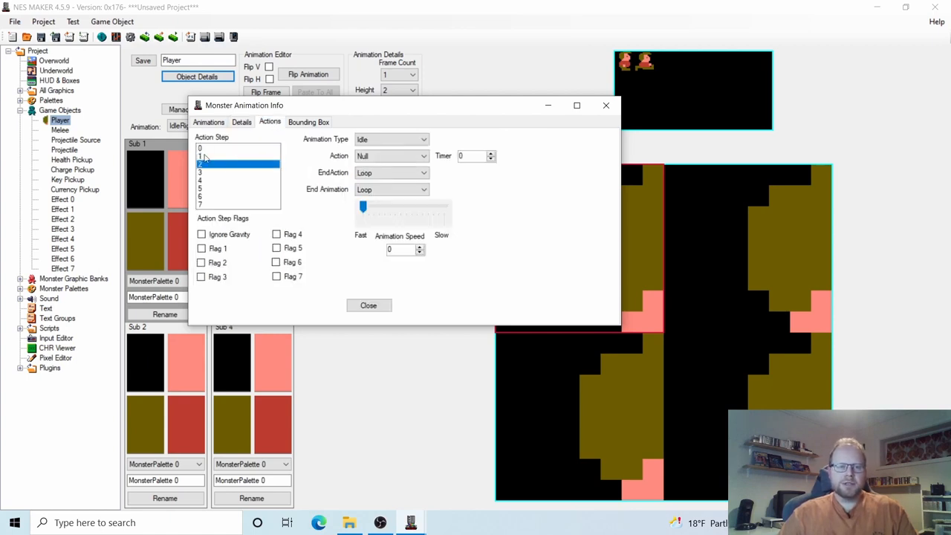
pyautogui.click(204, 150)
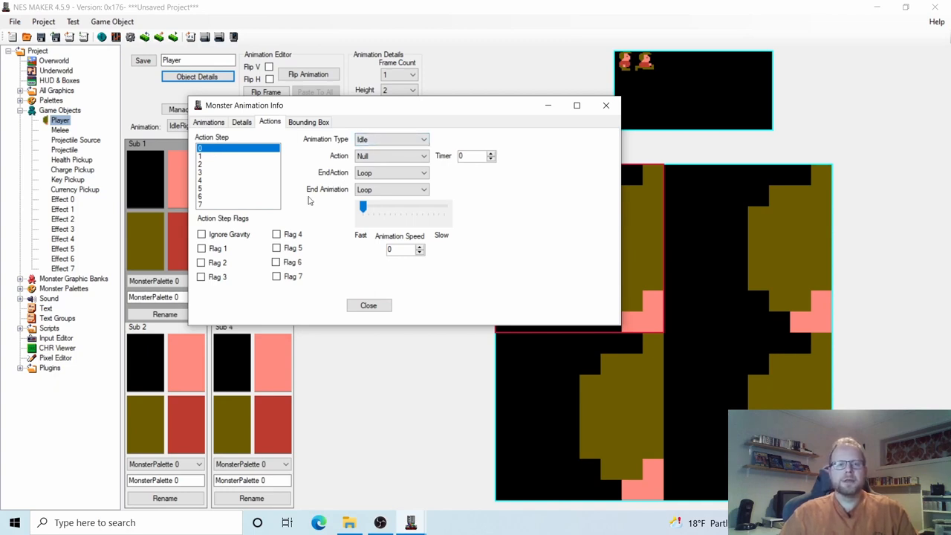
pyautogui.click(209, 157)
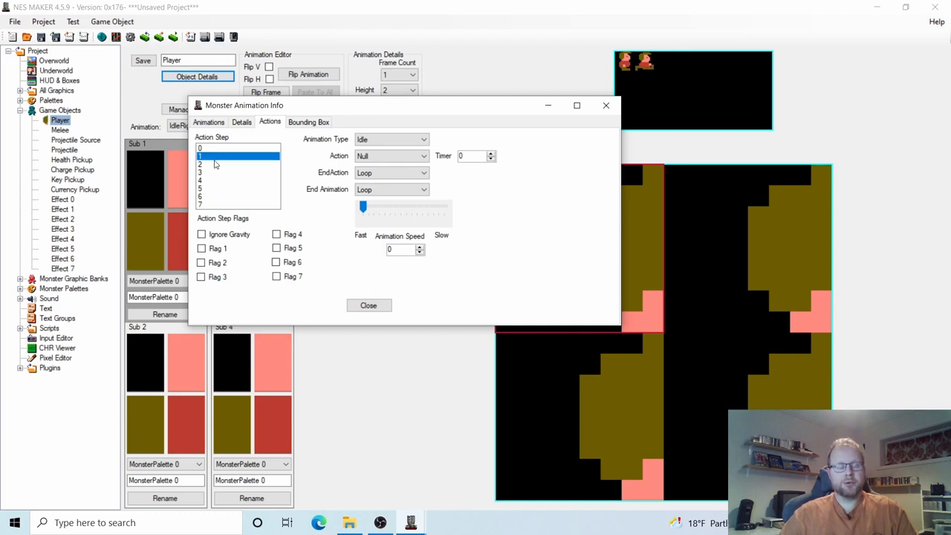
pyautogui.click(400, 141)
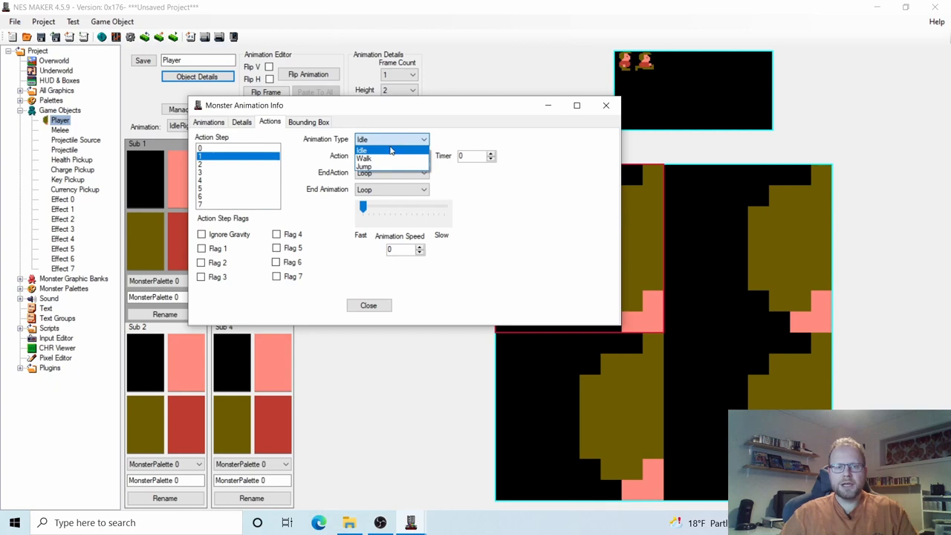
pyautogui.click(384, 159)
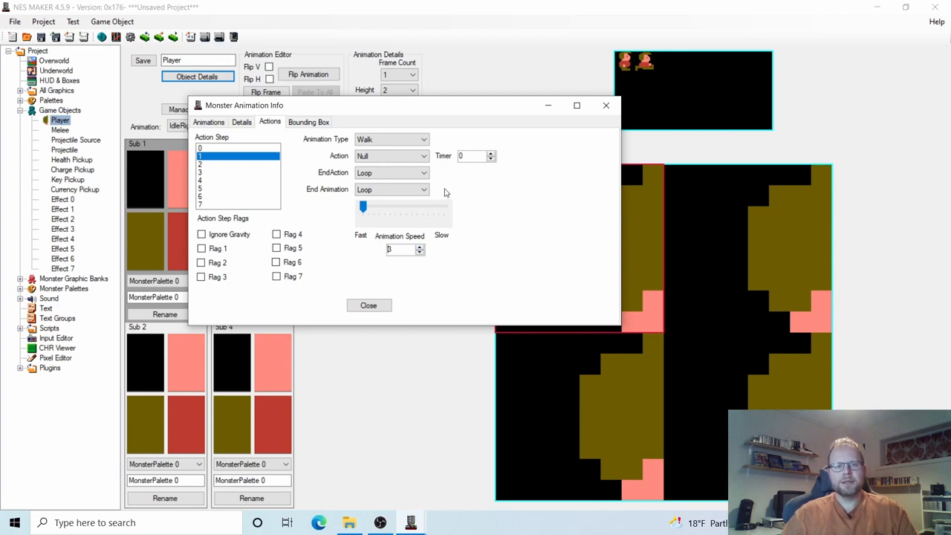
pyautogui.click(464, 156)
# Set action step 2 to the Jump animation type.
pyautogui.click(202, 165)
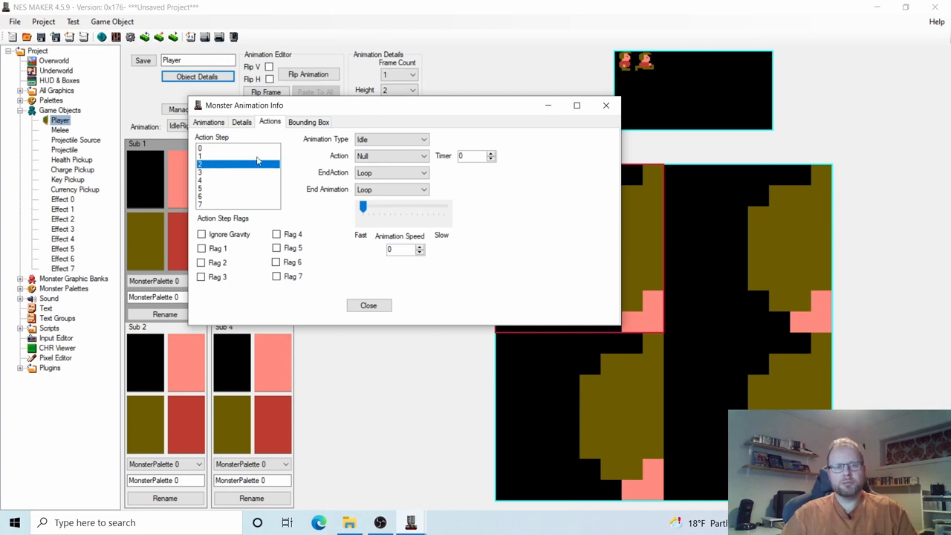
pyautogui.click(407, 140)
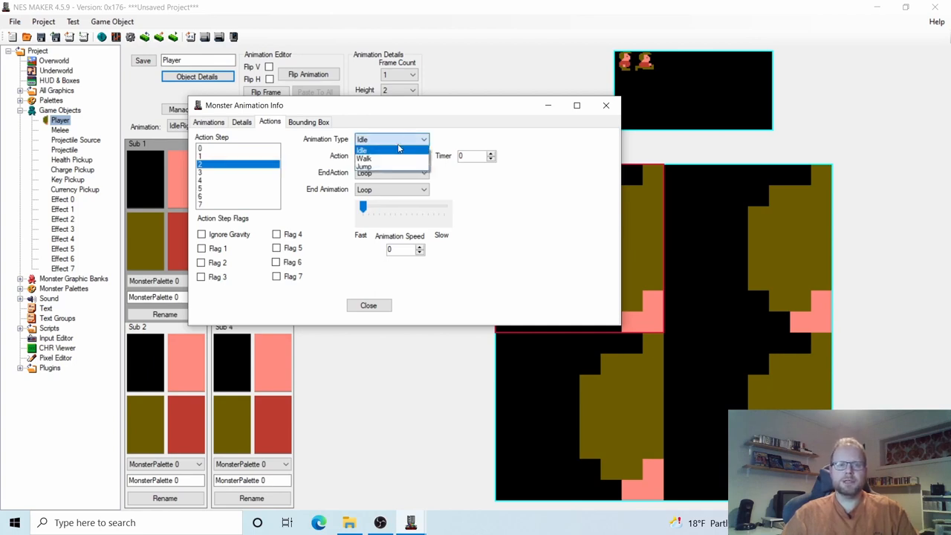
pyautogui.click(374, 168)
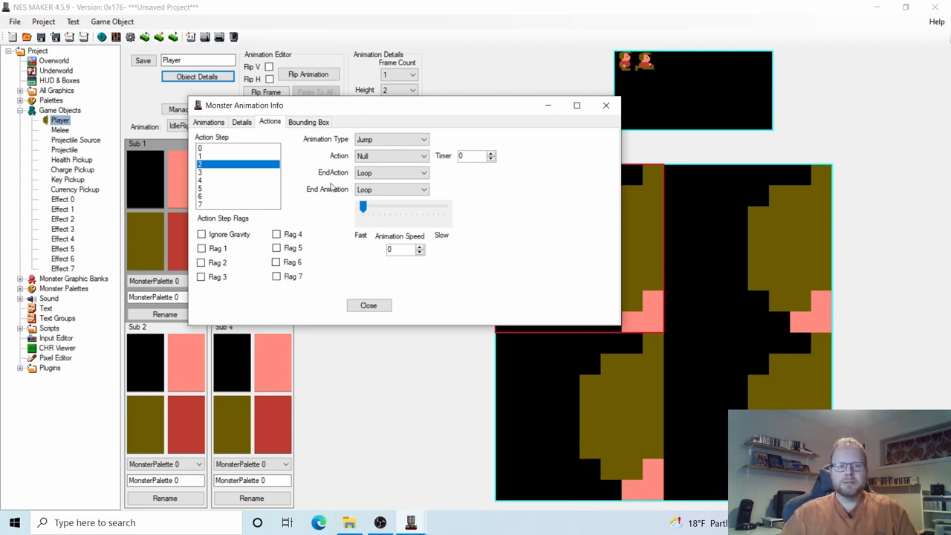
# Check the Player's Bounding Box tab, then close the Monster Animation Info dialog.
pyautogui.click(310, 124)
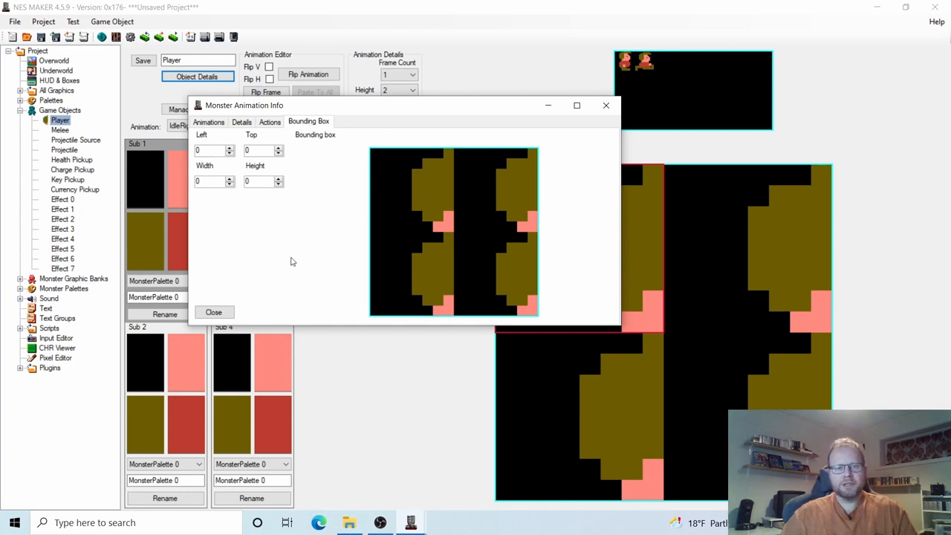
pyautogui.click(216, 312)
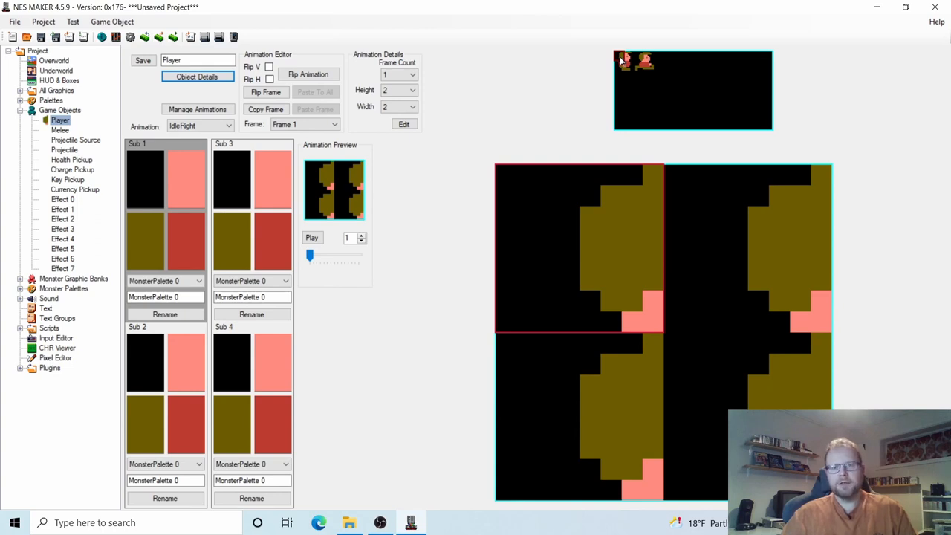
# Fill the IdleRight frame with the full character tiles from the tile sheet.
pyautogui.click(623, 63)
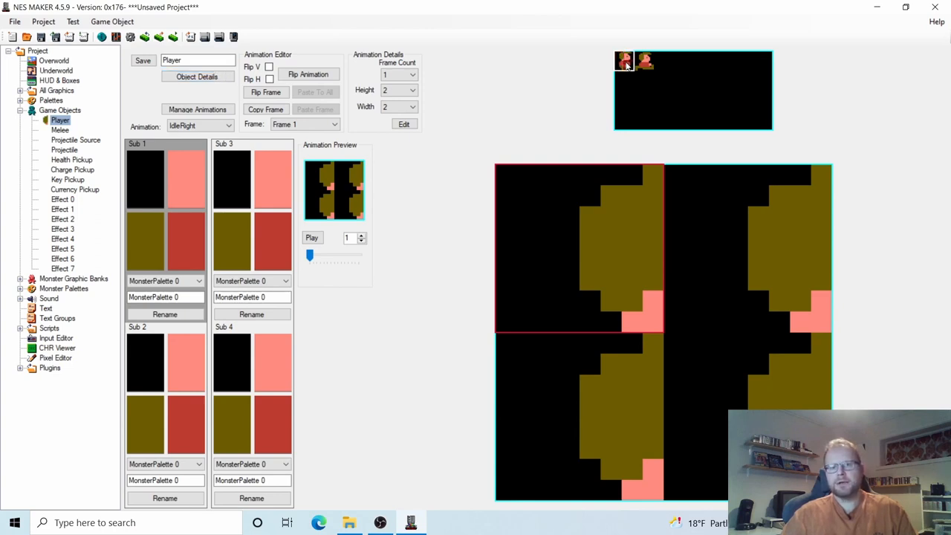
pyautogui.click(626, 65)
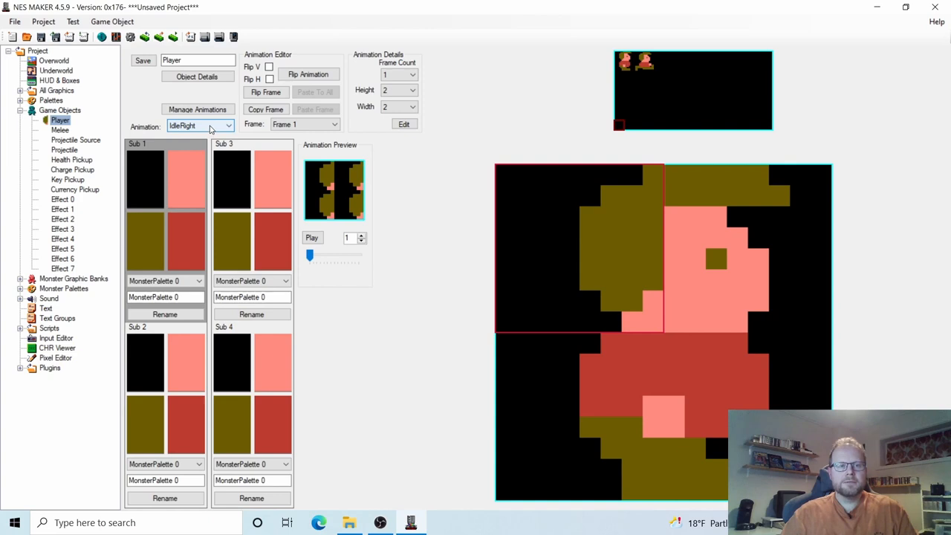
pyautogui.click(210, 127)
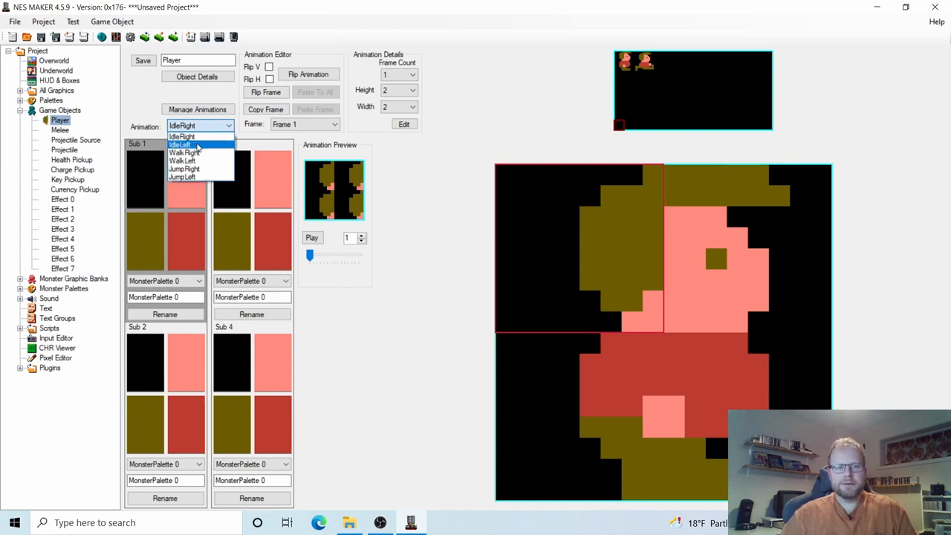
pyautogui.click(188, 126)
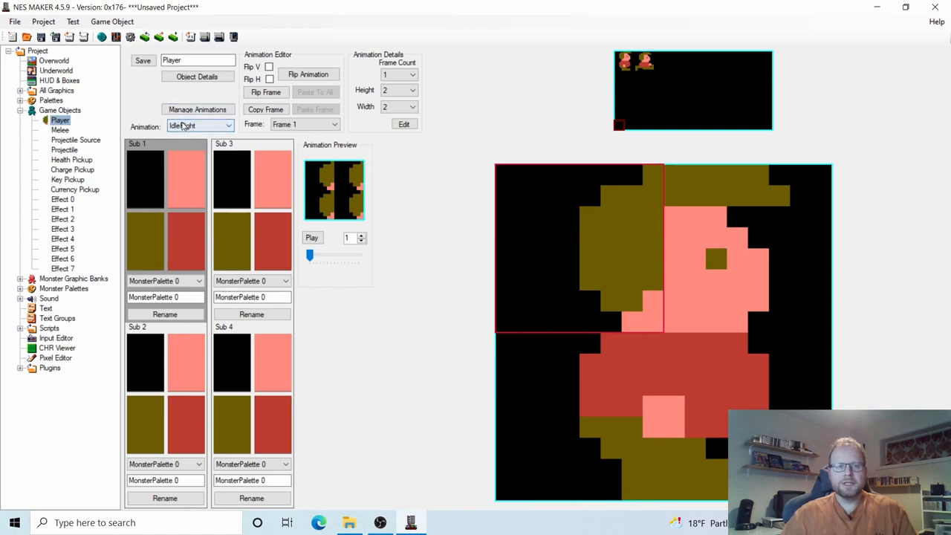
# Switch the Player editor to the IdleLeft animation.
pyautogui.click(195, 110)
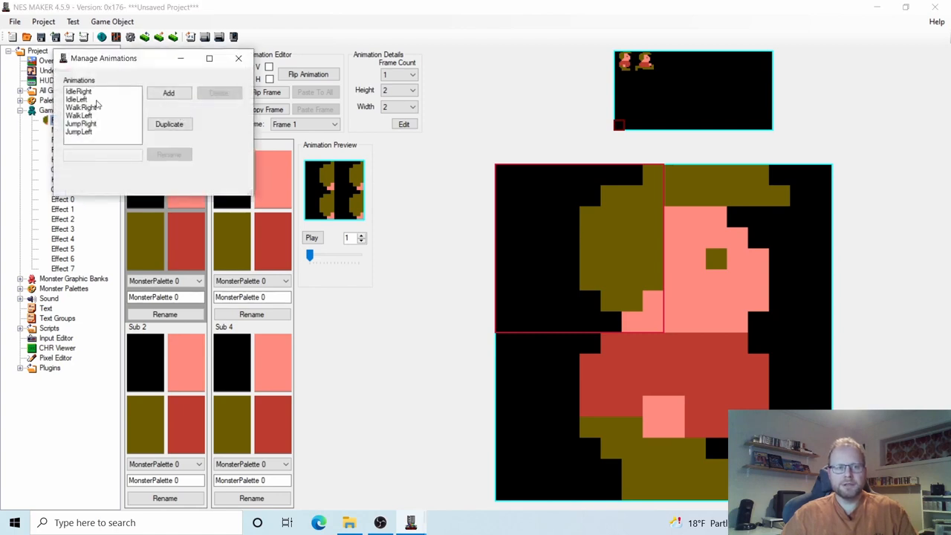
pyautogui.click(238, 58)
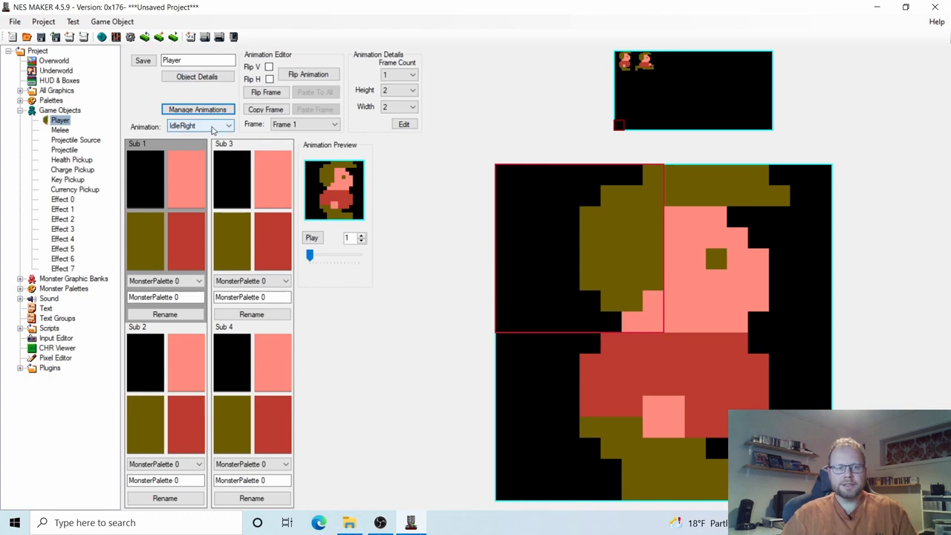
pyautogui.click(213, 129)
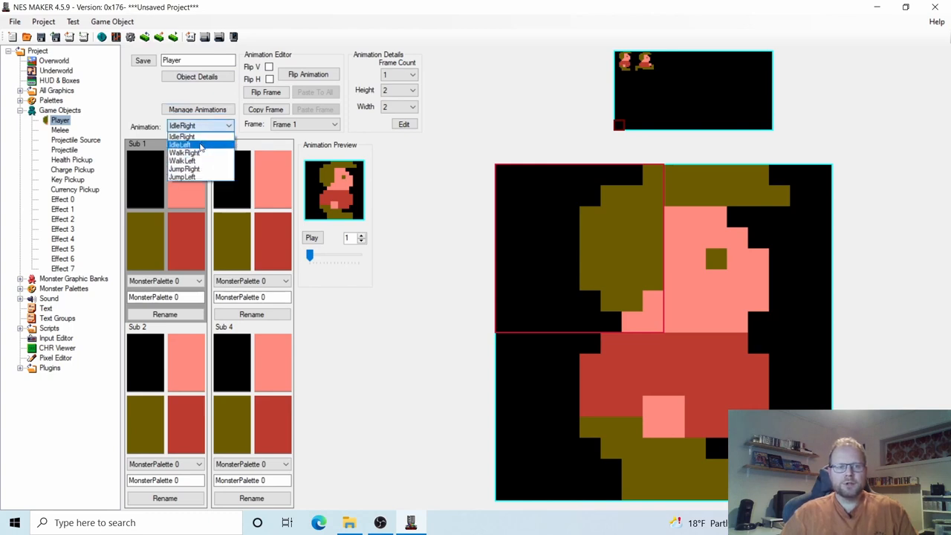
pyautogui.click(200, 146)
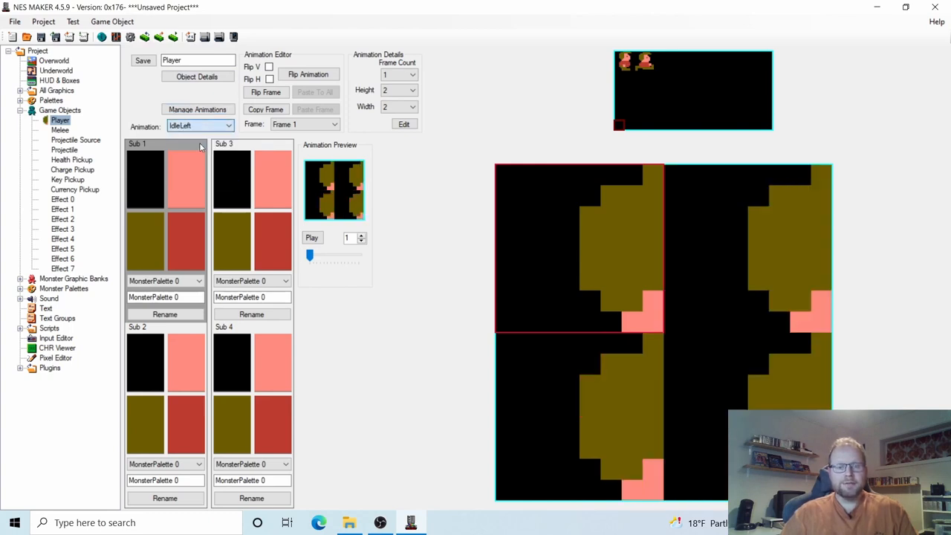
# Fill IdleLeft with the character tiles, flip the frame to face left, then select WalkRight.
pyautogui.click(630, 67)
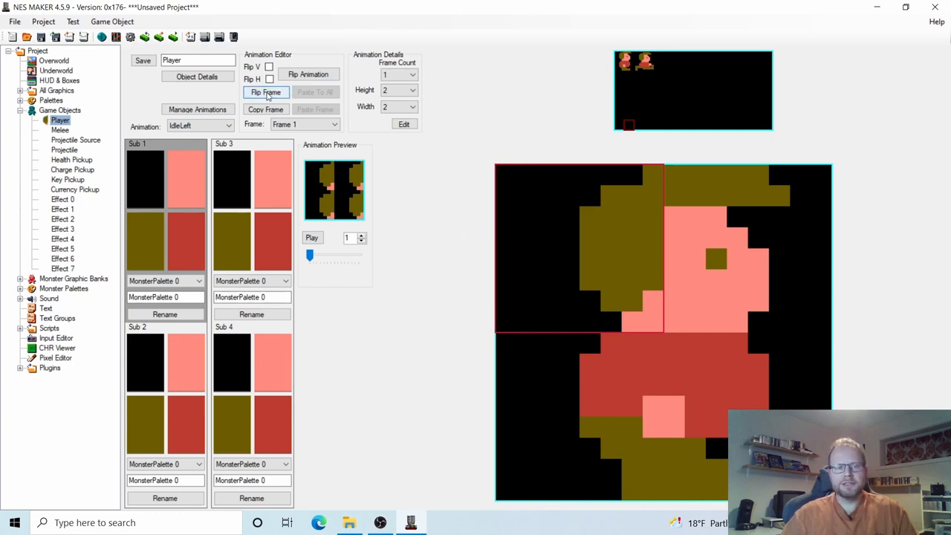
pyautogui.click(266, 93)
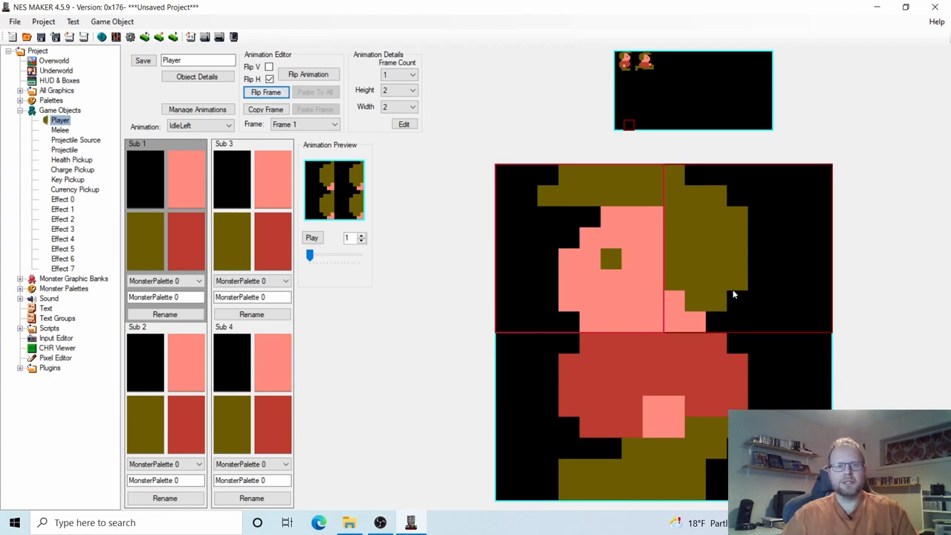
pyautogui.click(220, 126)
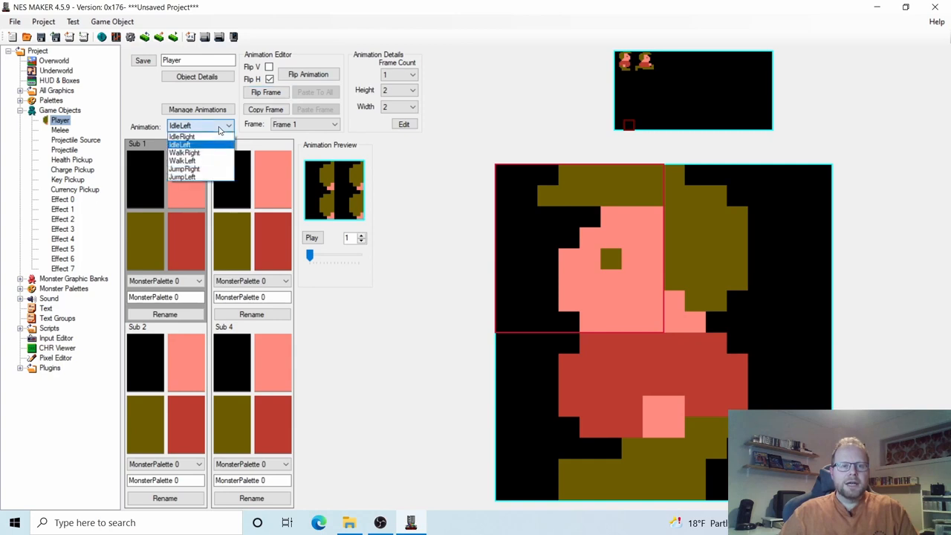
pyautogui.click(191, 153)
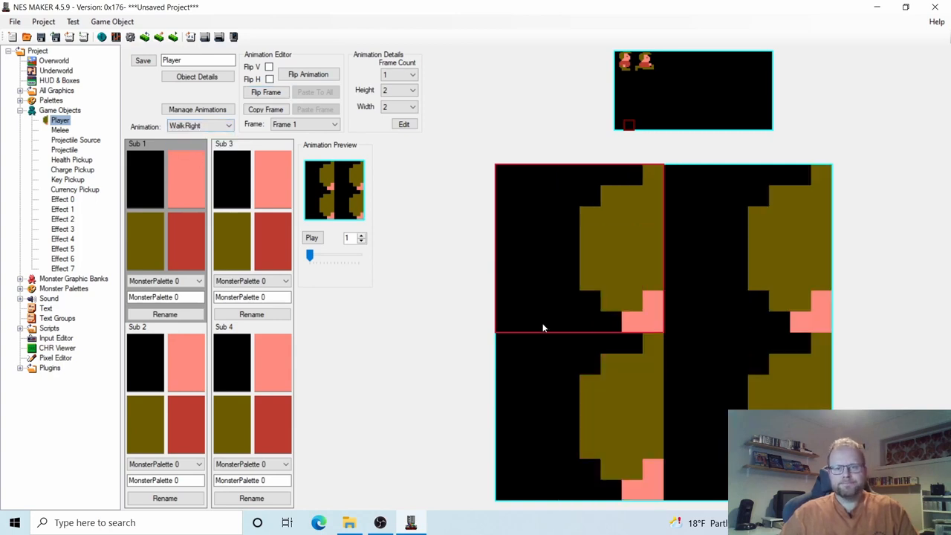
# Give WalkRight 2 frames: standing tiles in Frame 1, running tiles in Frame 2.
pyautogui.click(401, 76)
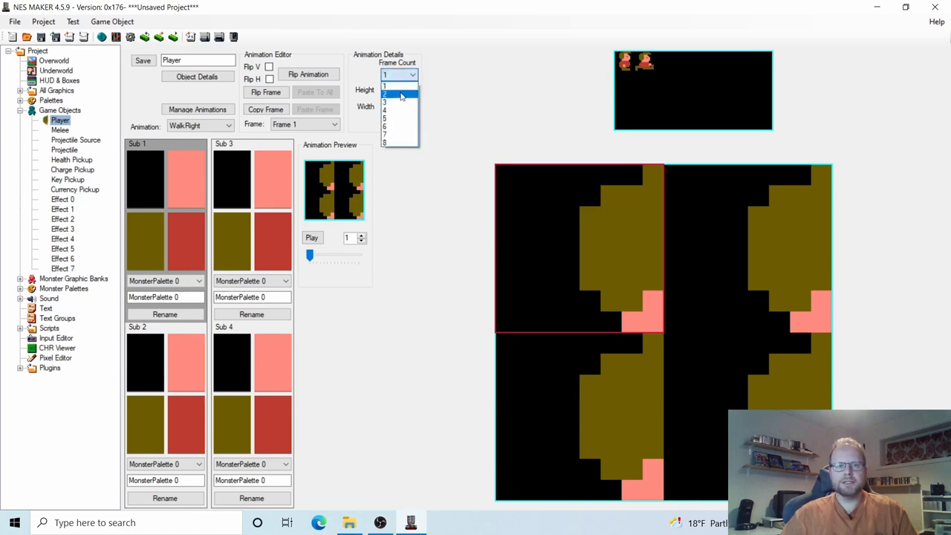
pyautogui.click(402, 95)
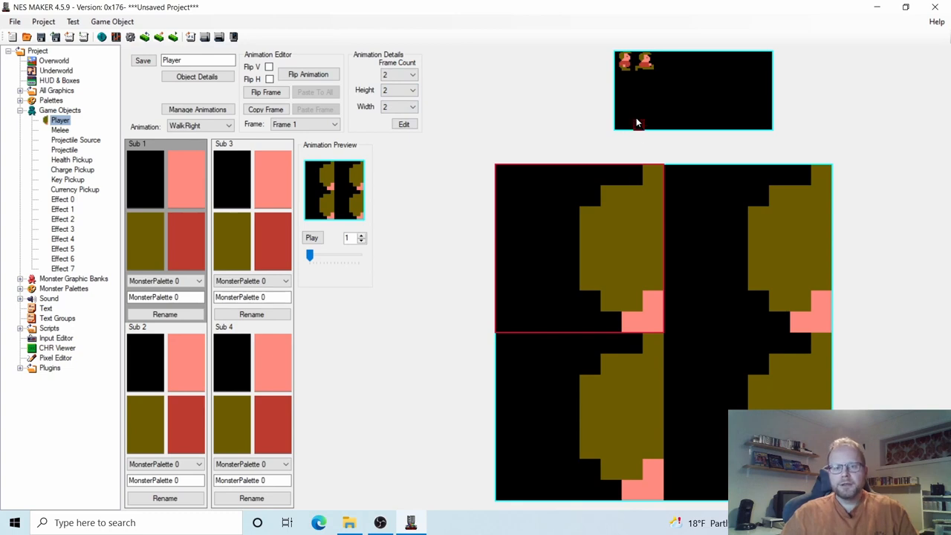
pyautogui.click(625, 61)
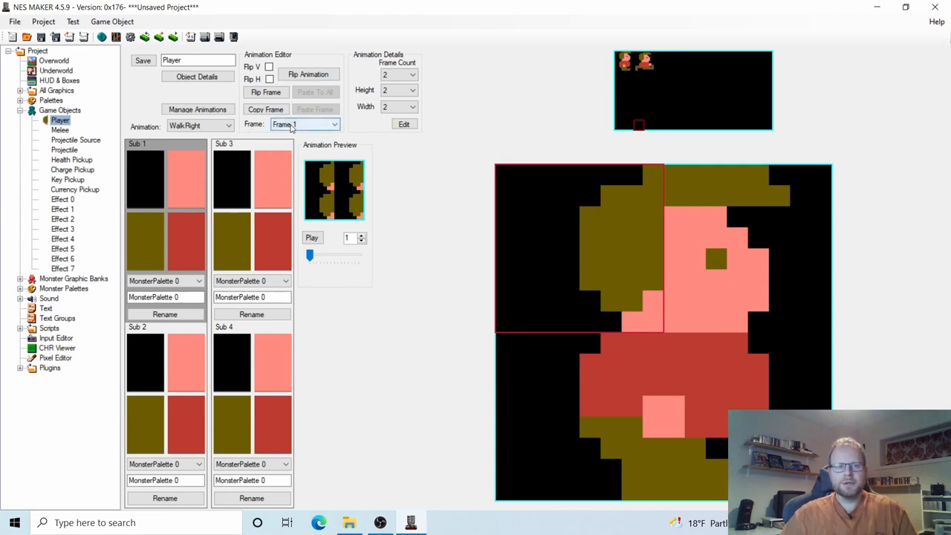
pyautogui.click(301, 126)
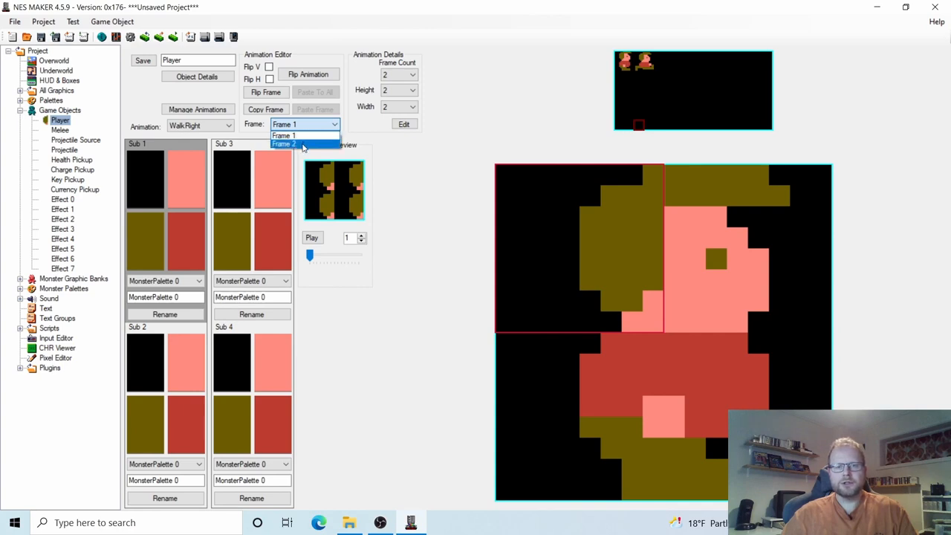
pyautogui.click(303, 144)
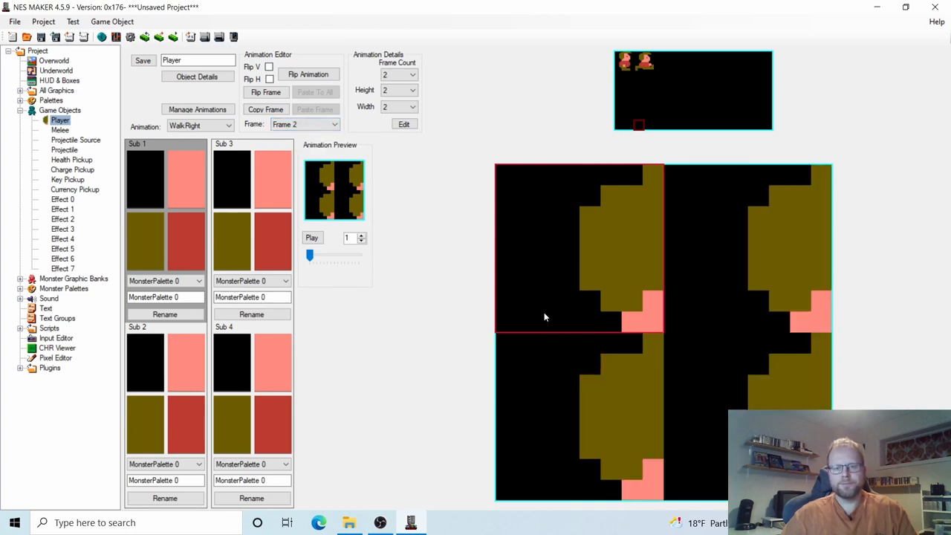
pyautogui.click(645, 63)
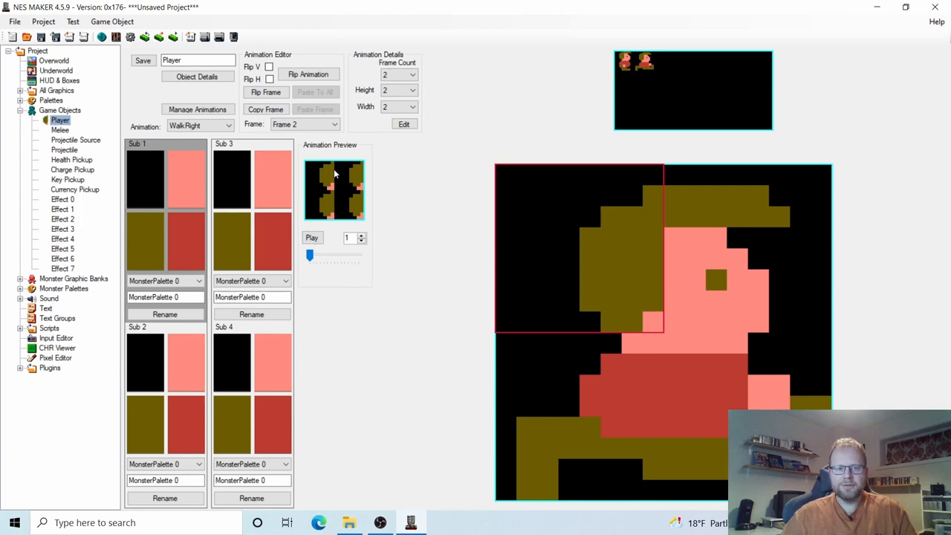
# Raise the preview speed to 3 and play then pause the walk cycle.
pyautogui.click(362, 235)
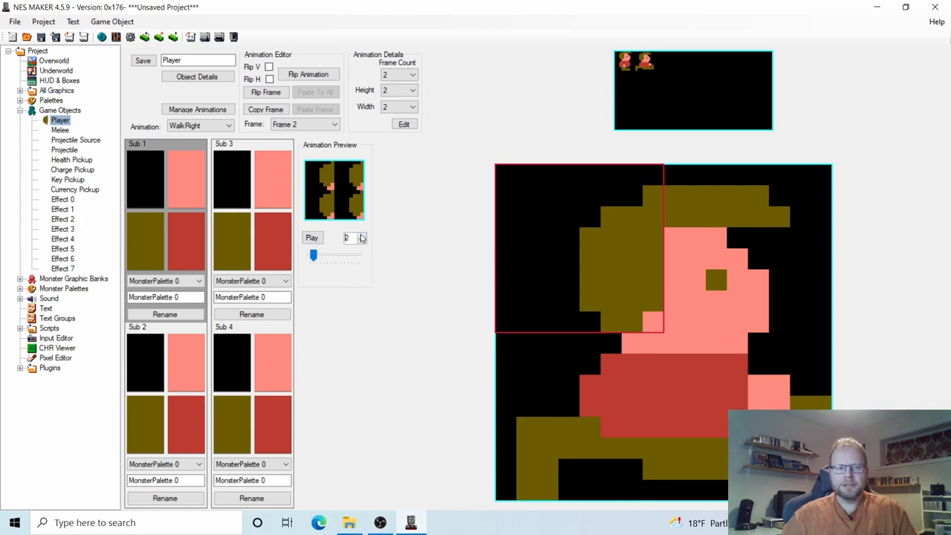
pyautogui.click(362, 235)
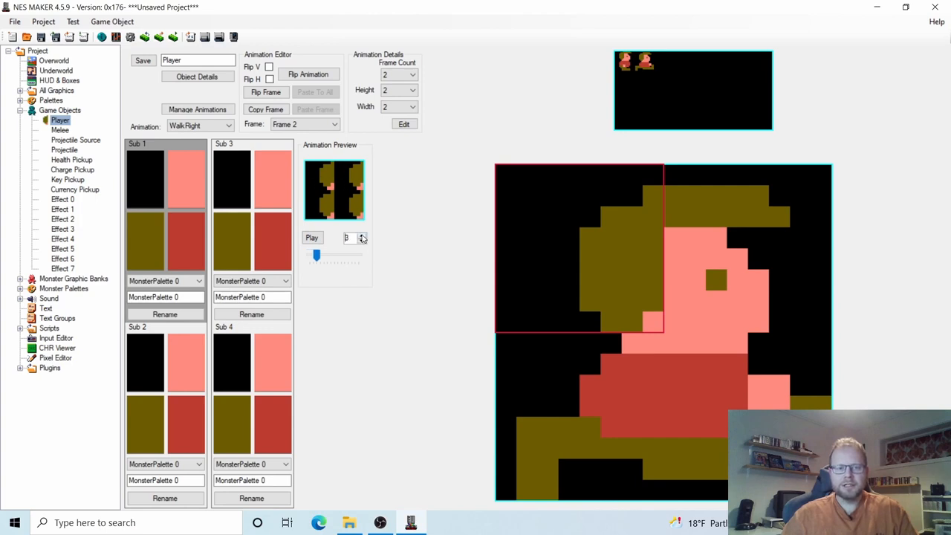
pyautogui.click(313, 240)
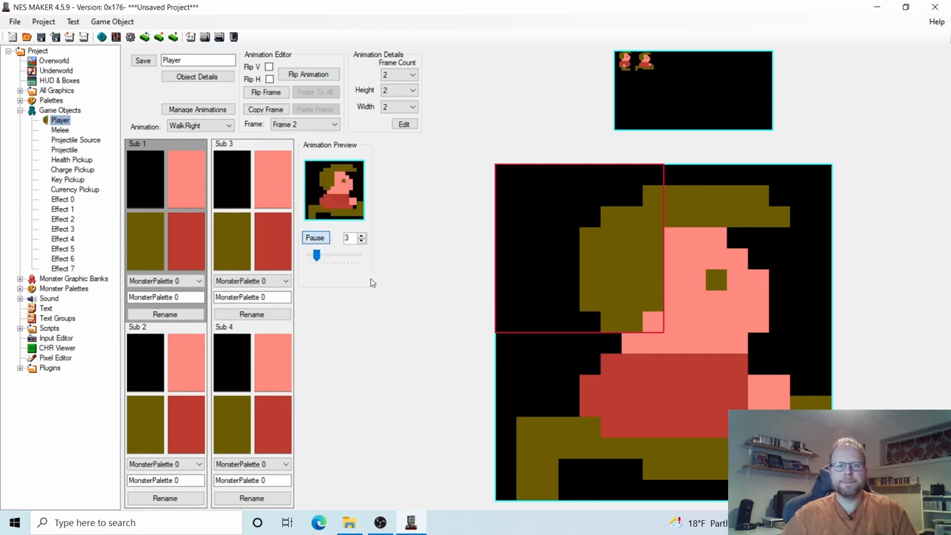
pyautogui.click(312, 238)
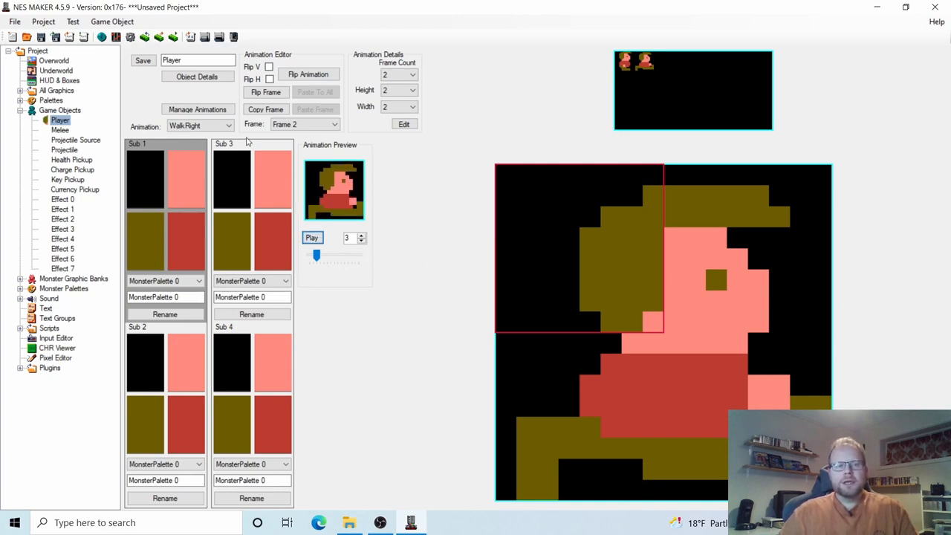
pyautogui.click(208, 128)
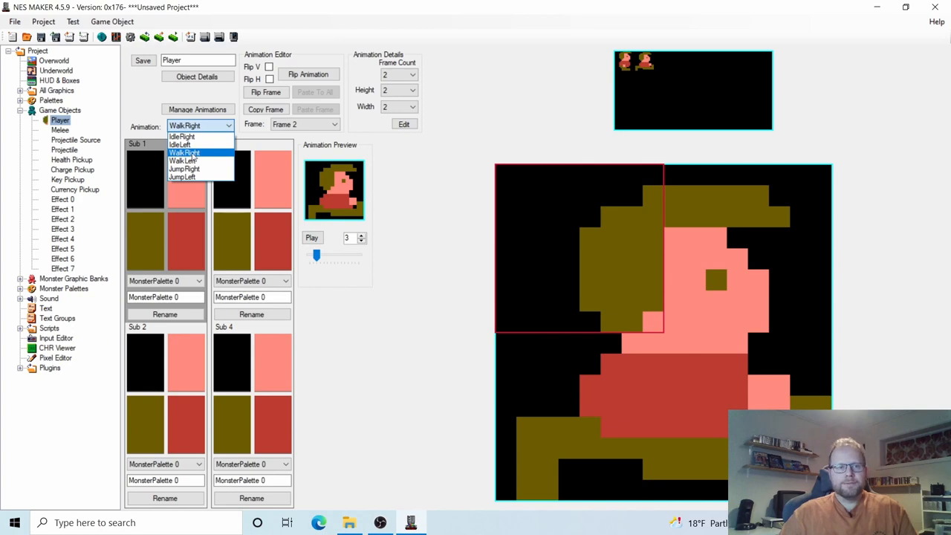
# Select WalkLeft, fill Frame 1 with the standing tiles, and set Frame Count to 2.
pyautogui.click(191, 161)
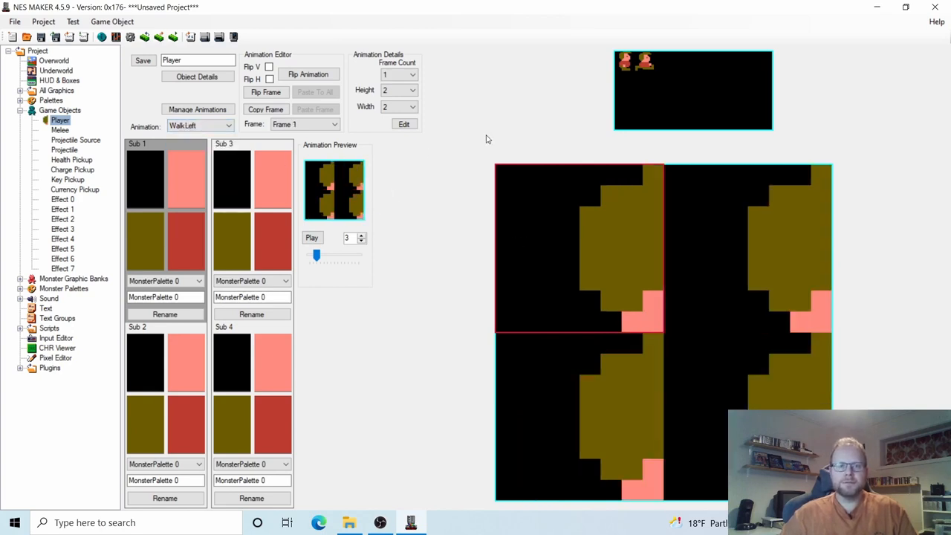
pyautogui.click(621, 58)
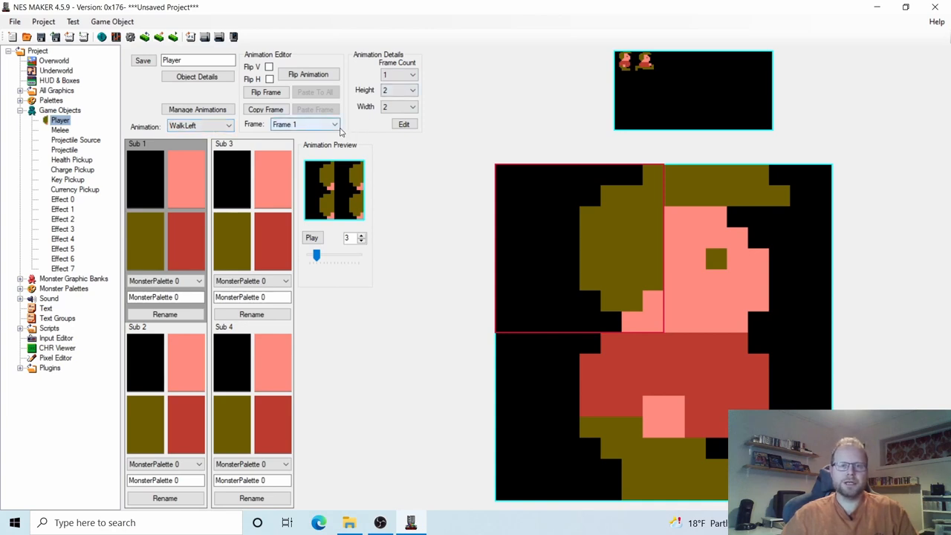
pyautogui.click(334, 126)
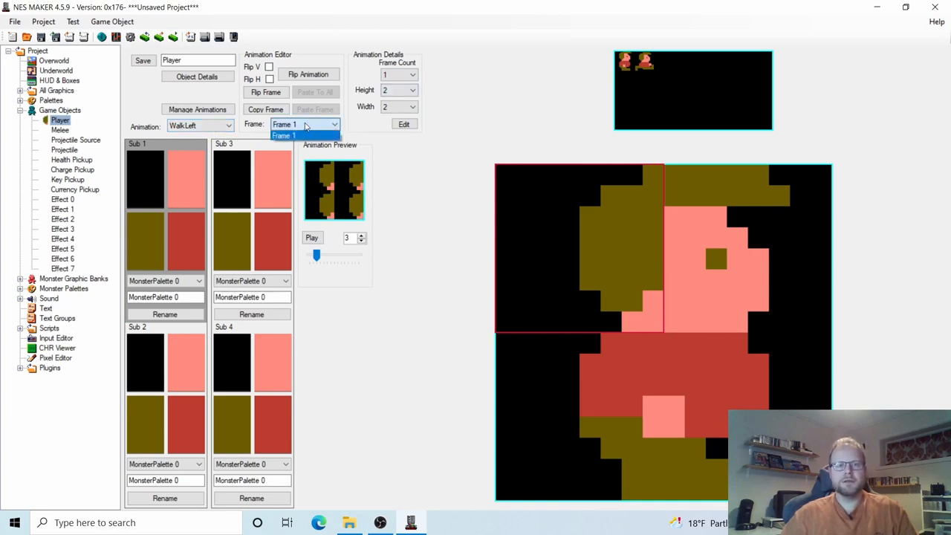
pyautogui.click(301, 134)
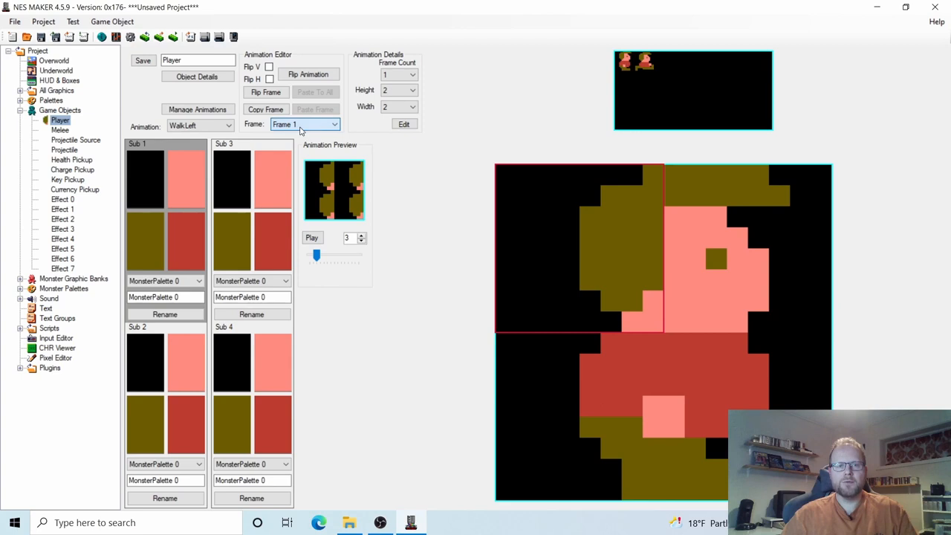
pyautogui.click(410, 77)
pyautogui.click(403, 94)
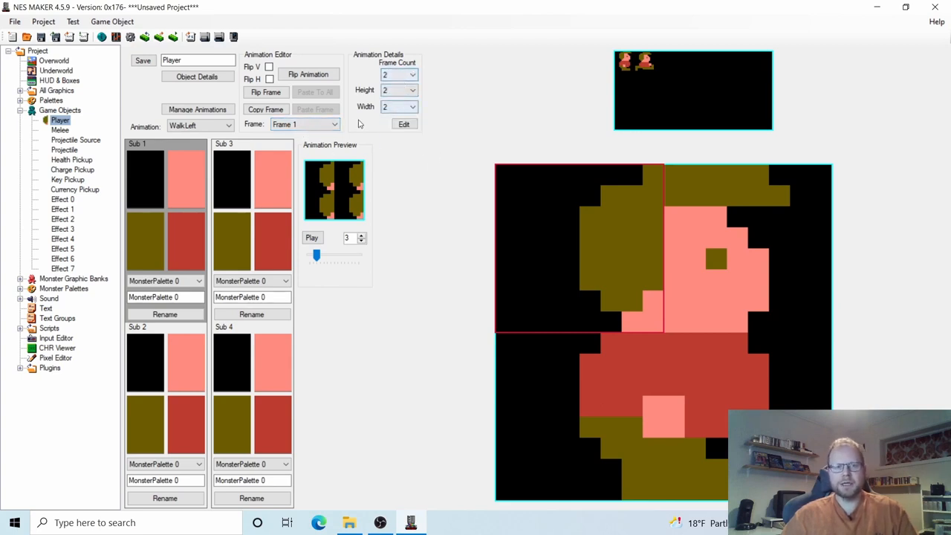
# Fill WalkLeft Frame 2 with the 2x2 running character tiles.
pyautogui.click(335, 125)
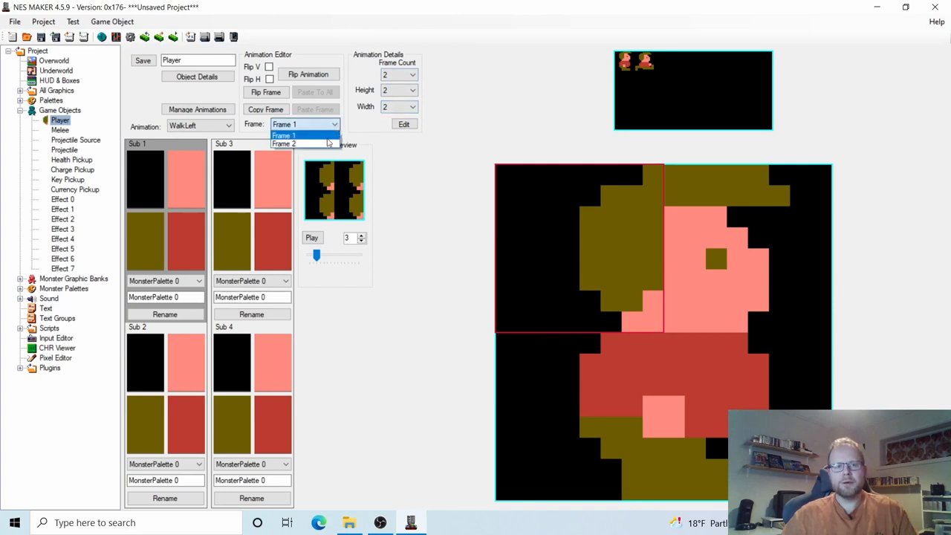
pyautogui.click(312, 136)
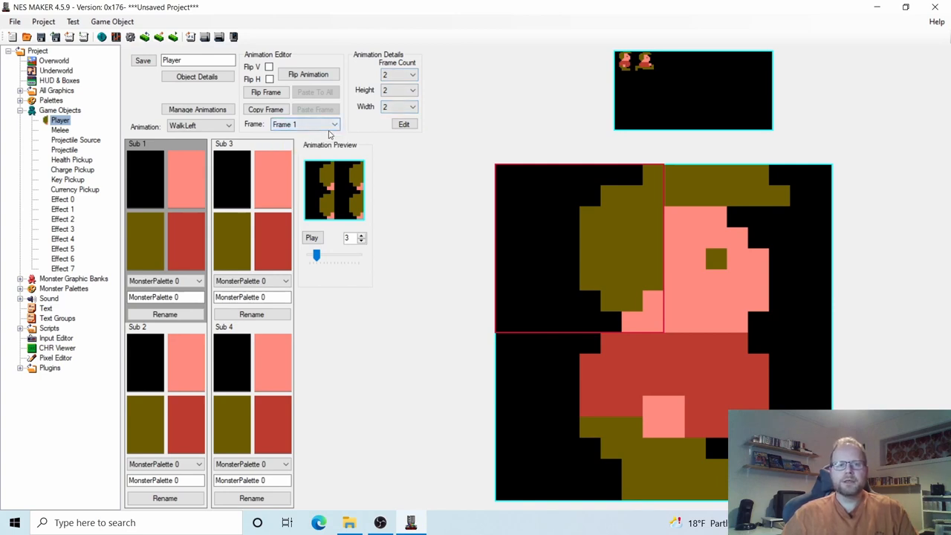
pyautogui.click(309, 126)
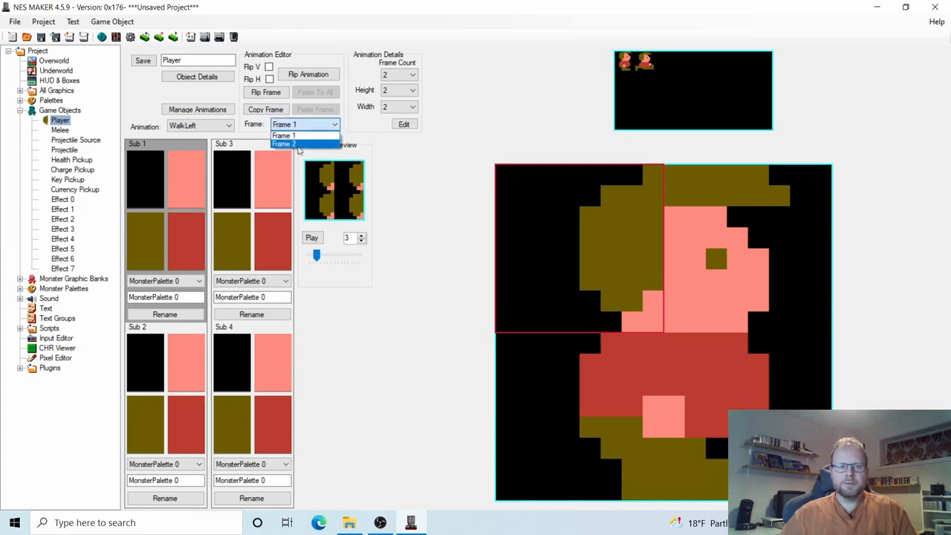
pyautogui.click(298, 146)
pyautogui.moveTo(638, 56); pyautogui.dragTo(648, 65)
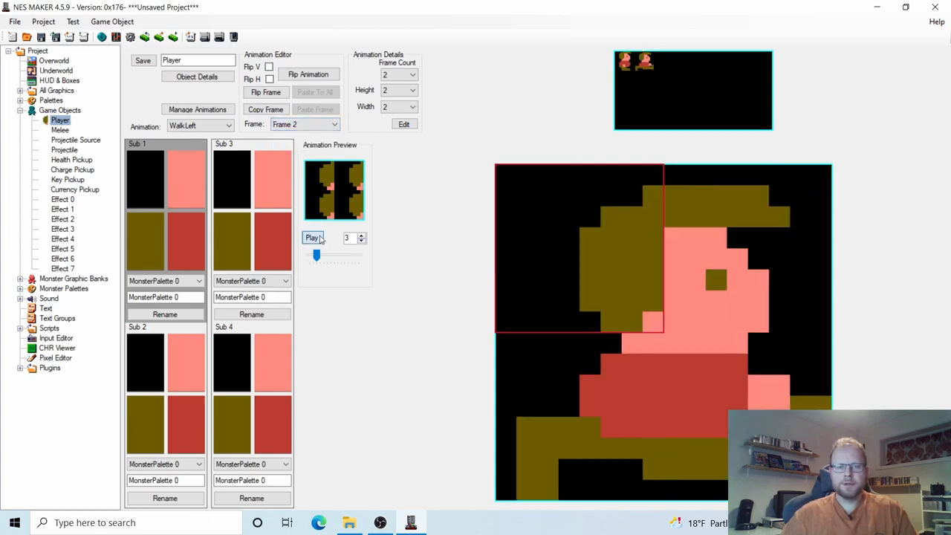
# Flip the whole WalkLeft animation to face left and preview it playing.
pyautogui.click(313, 238)
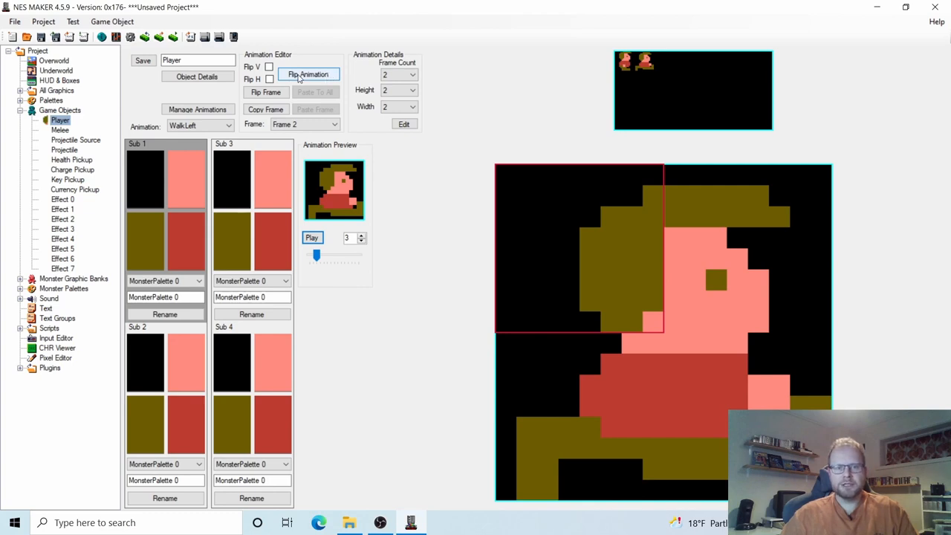
pyautogui.click(300, 78)
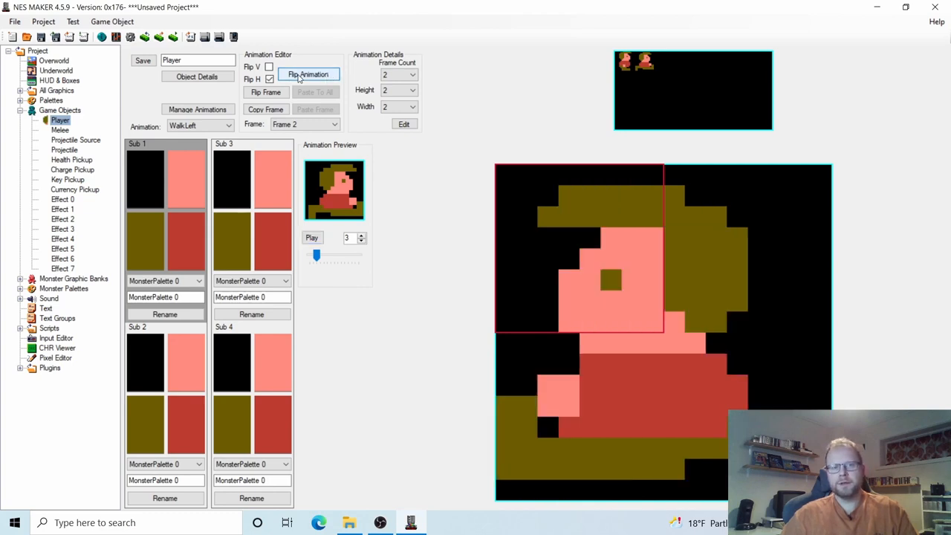
pyautogui.click(313, 240)
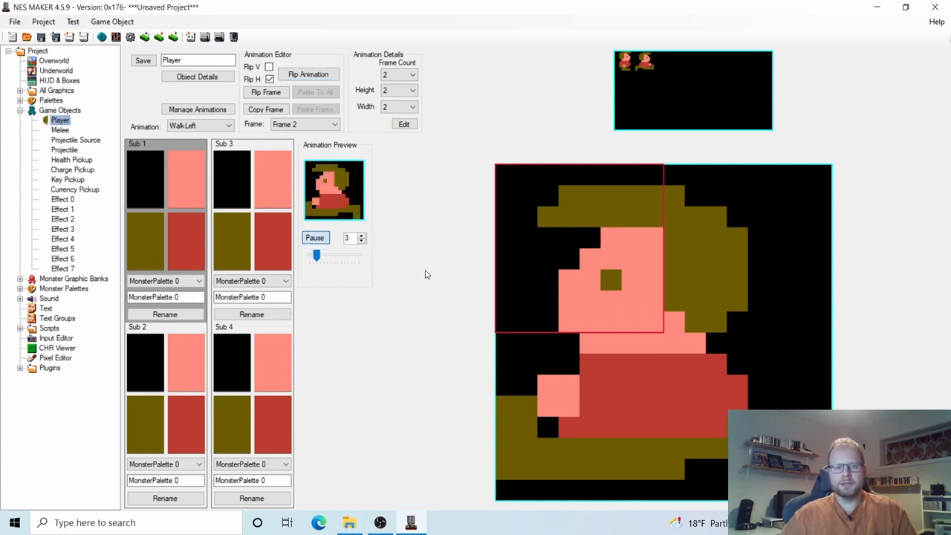
pyautogui.click(317, 239)
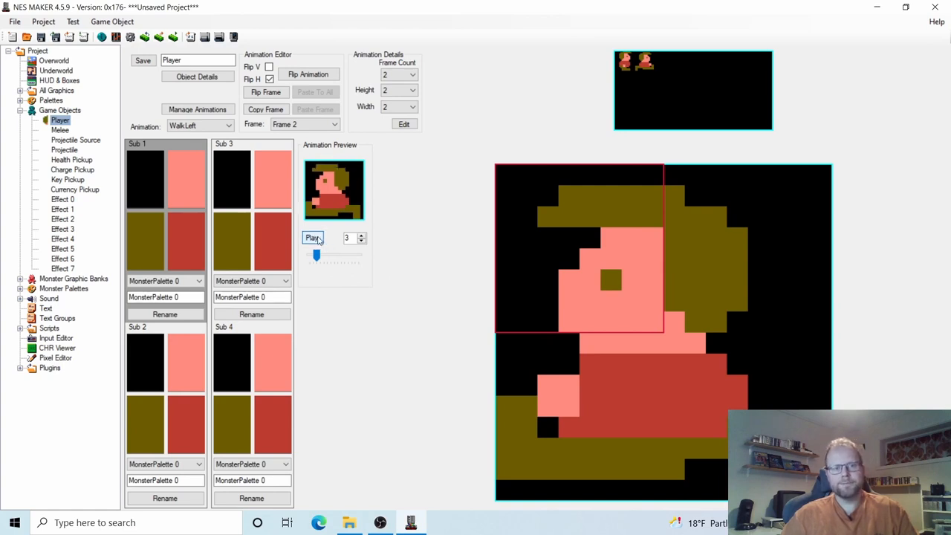
pyautogui.click(223, 126)
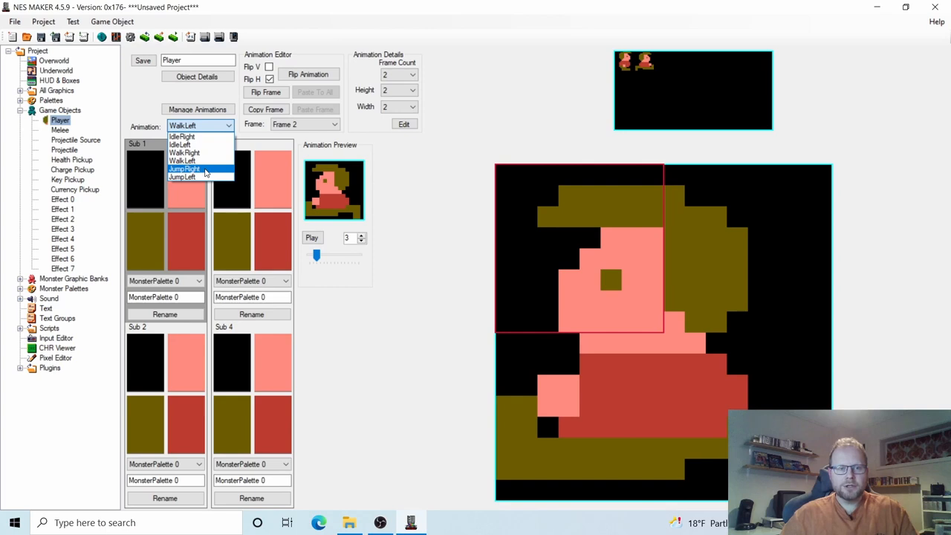
# Fill the JumpRight frame with the character tiles.
pyautogui.click(206, 172)
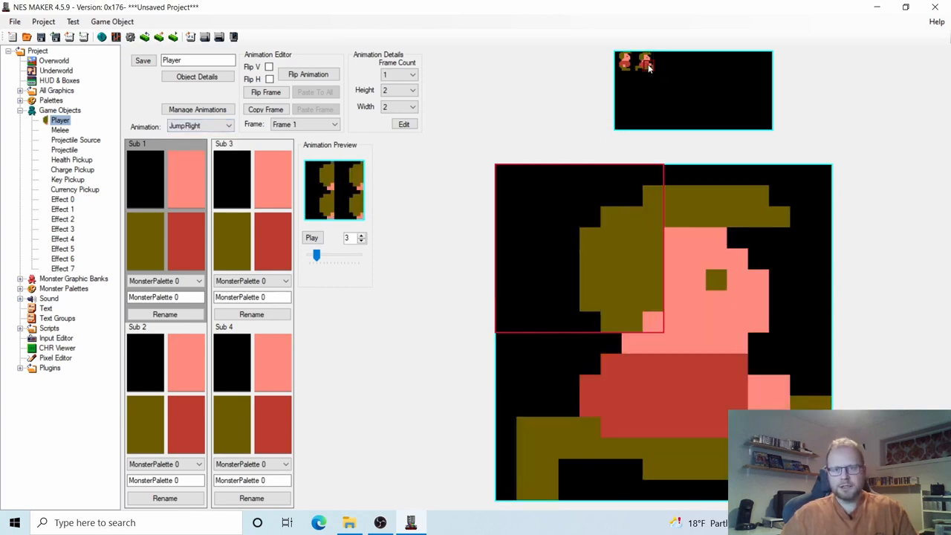
pyautogui.click(645, 64)
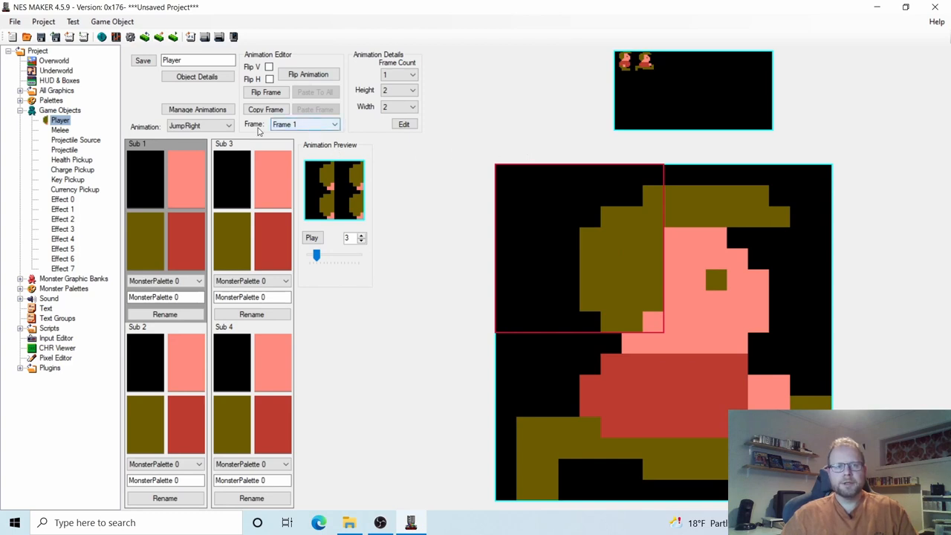
pyautogui.click(223, 126)
# Fill JumpLeft with the sprite tiles, flip it to face left, and open Object Details.
pyautogui.click(195, 177)
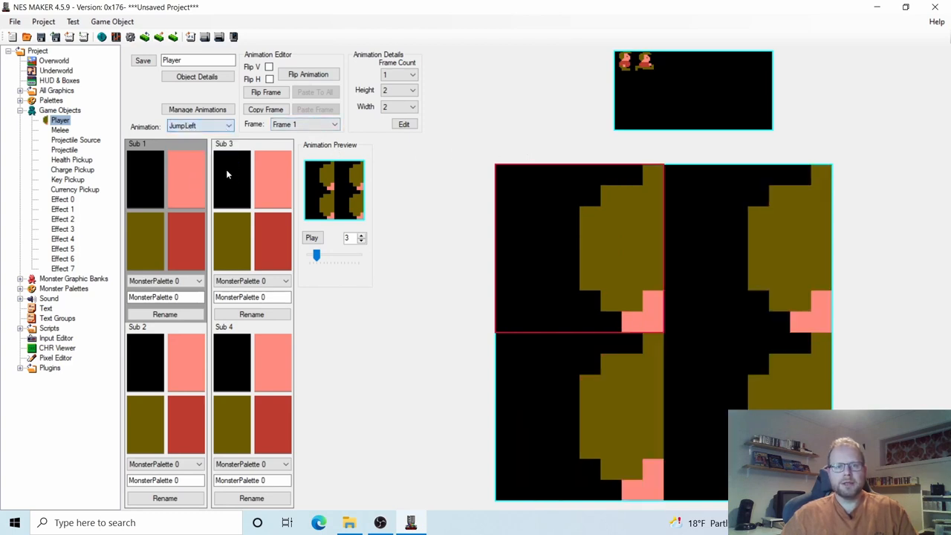
pyautogui.click(648, 66)
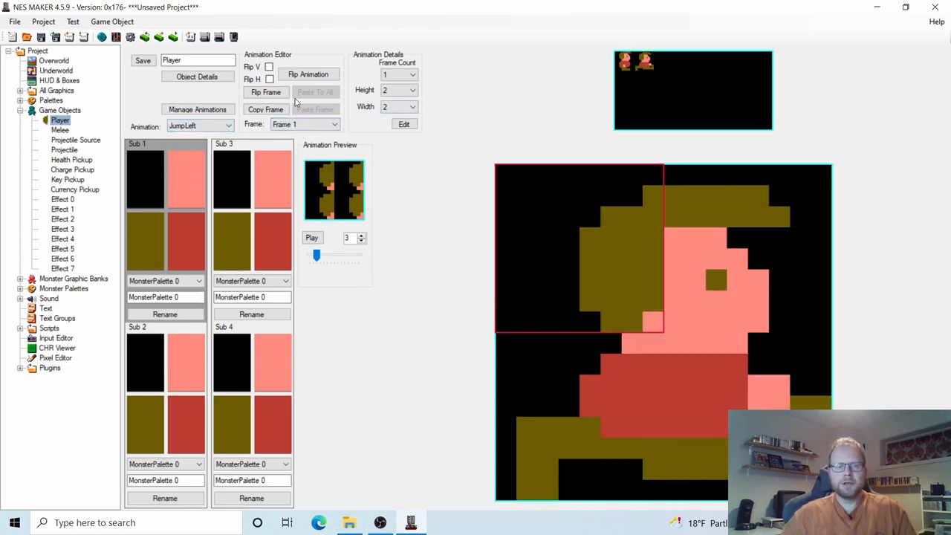
pyautogui.click(258, 94)
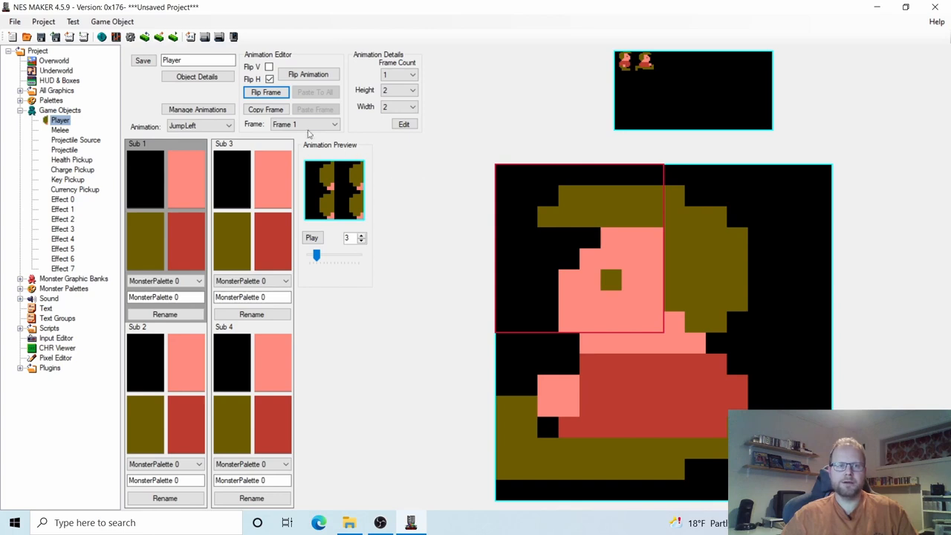
pyautogui.click(191, 80)
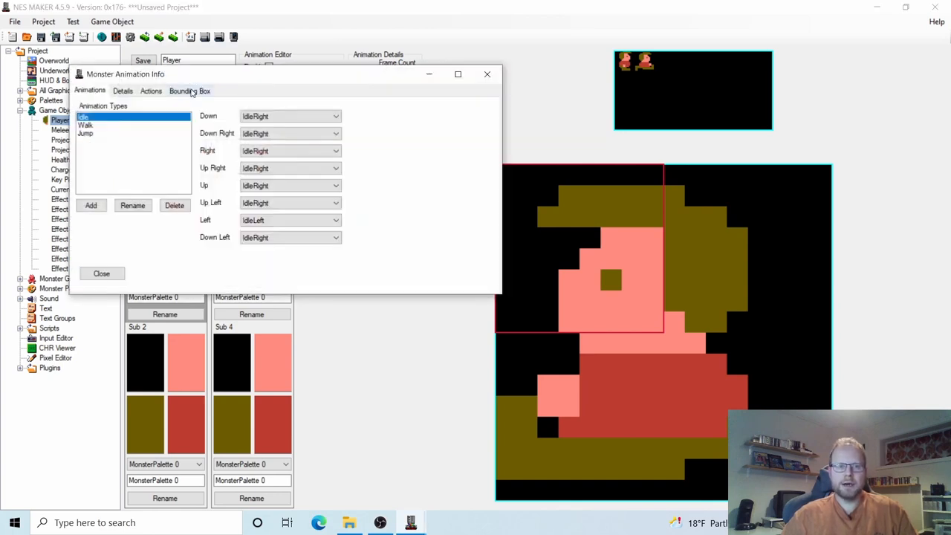
# Draw the Player's bounding box over the sprite to Left 3, Top 1, Width 10, Height 14.
pyautogui.click(191, 90)
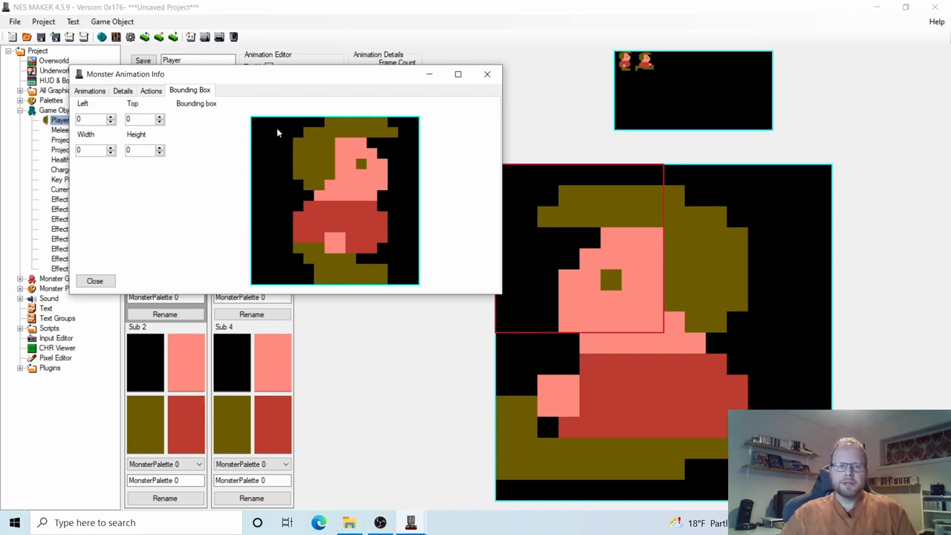
pyautogui.moveTo(297, 157); pyautogui.dragTo(400, 273)
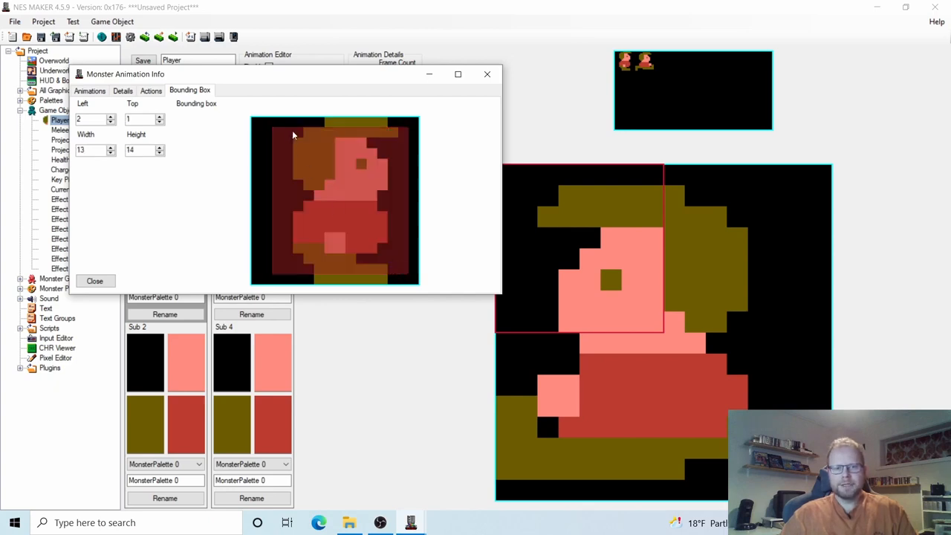
pyautogui.moveTo(293, 135); pyautogui.dragTo(385, 276)
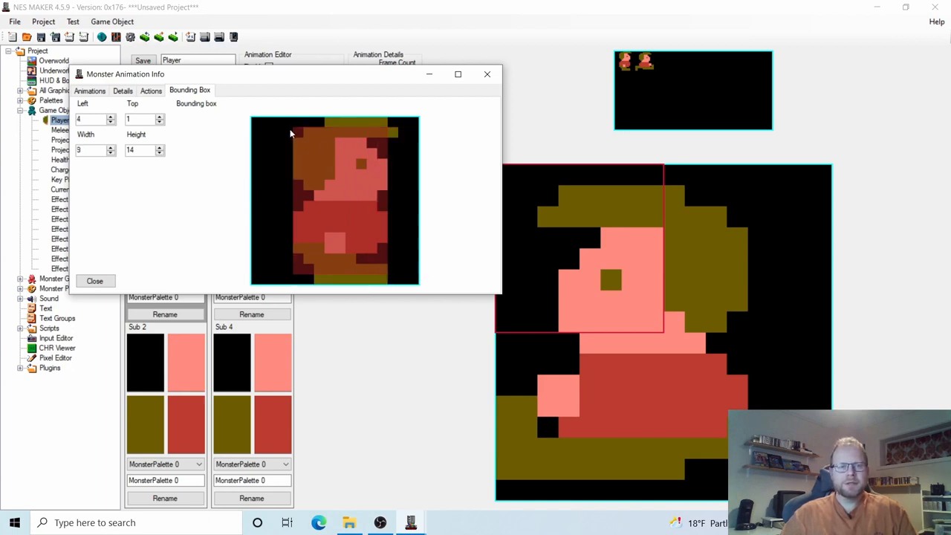
pyautogui.moveTo(291, 134); pyautogui.dragTo(385, 269)
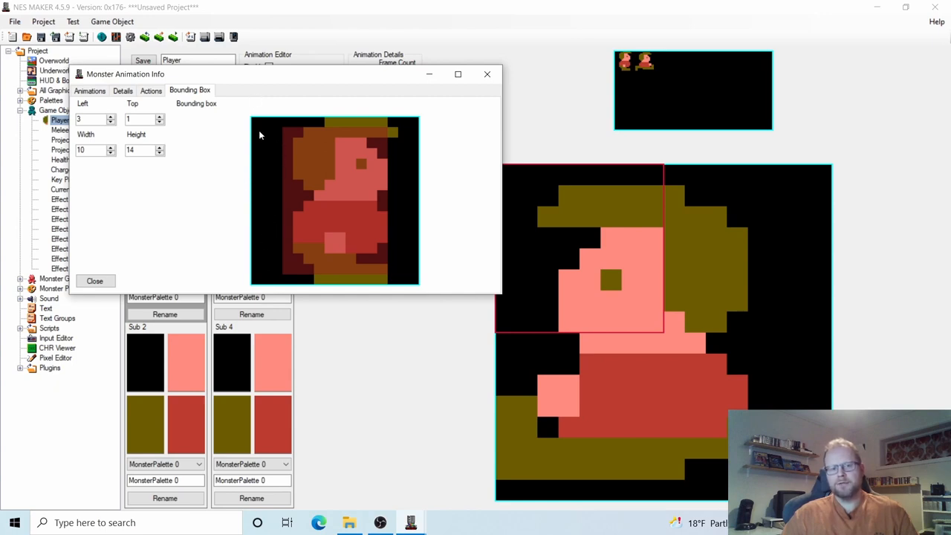
pyautogui.moveTo(260, 135); pyautogui.dragTo(395, 256)
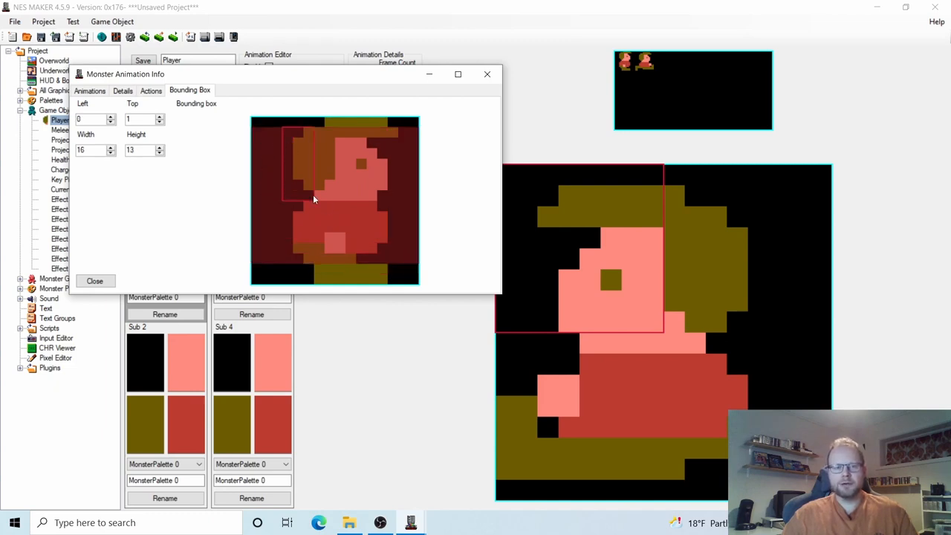
pyautogui.moveTo(313, 195); pyautogui.dragTo(384, 266)
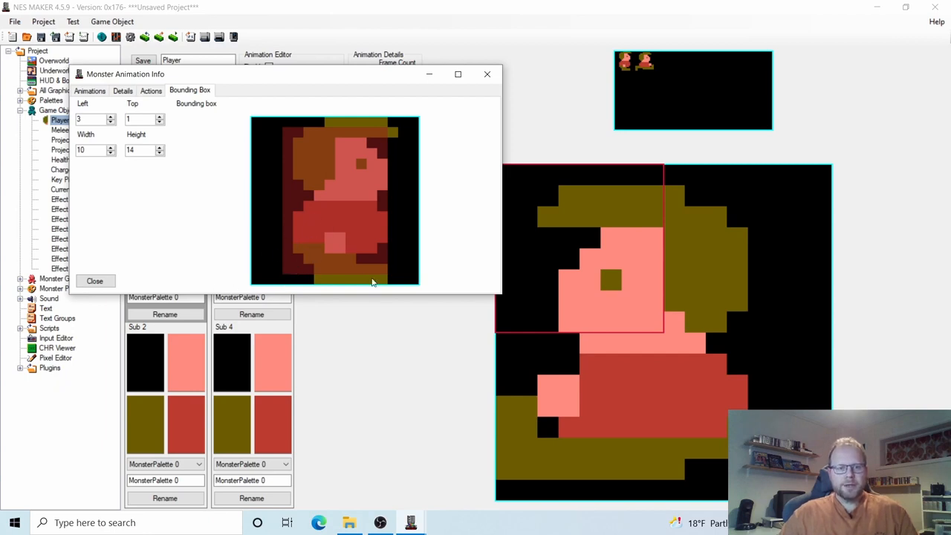
# Close Monster Animation Info and open the Pixel Editor from the Player object.
pyautogui.click(95, 282)
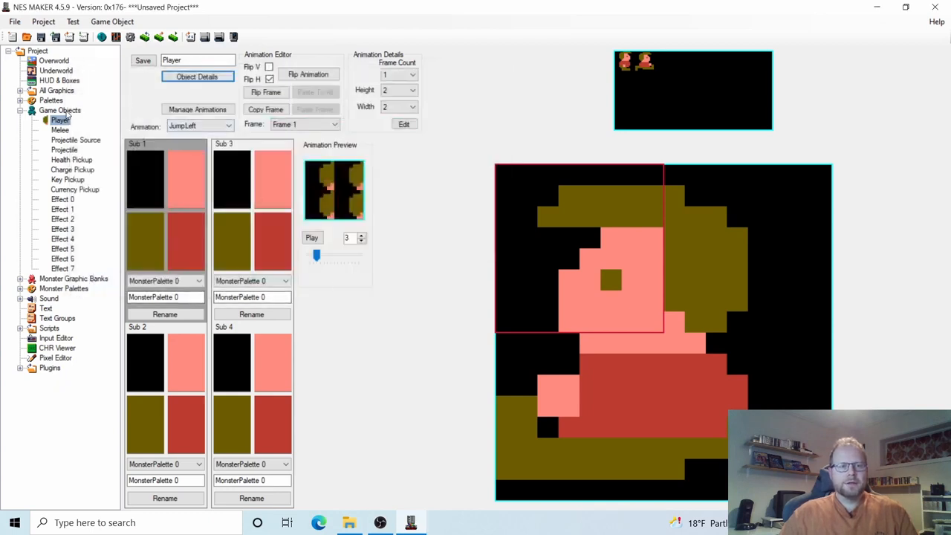
pyautogui.click(64, 111)
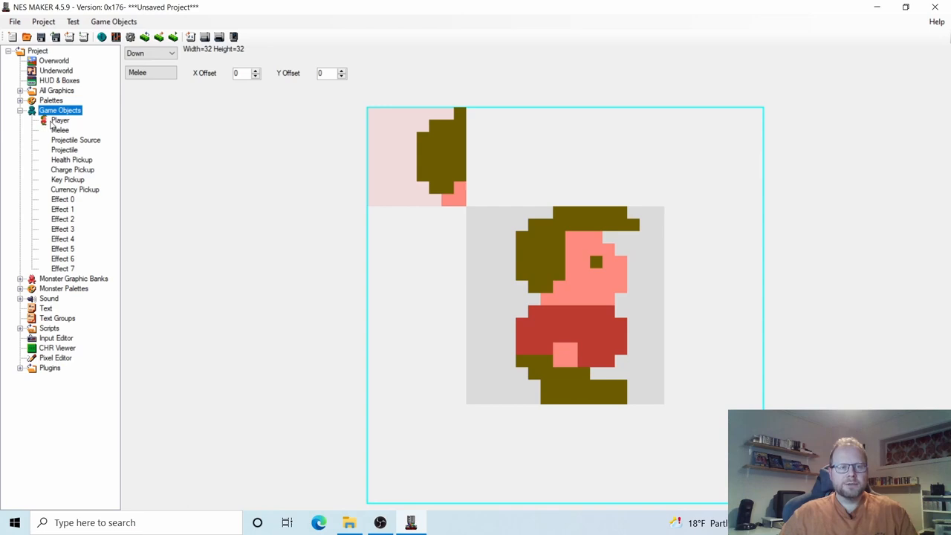
pyautogui.click(57, 120)
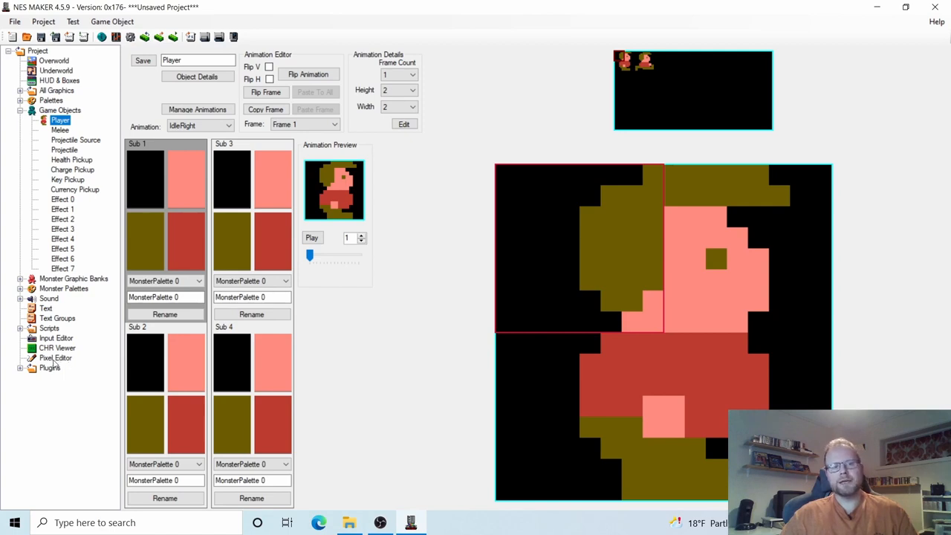
pyautogui.click(55, 361)
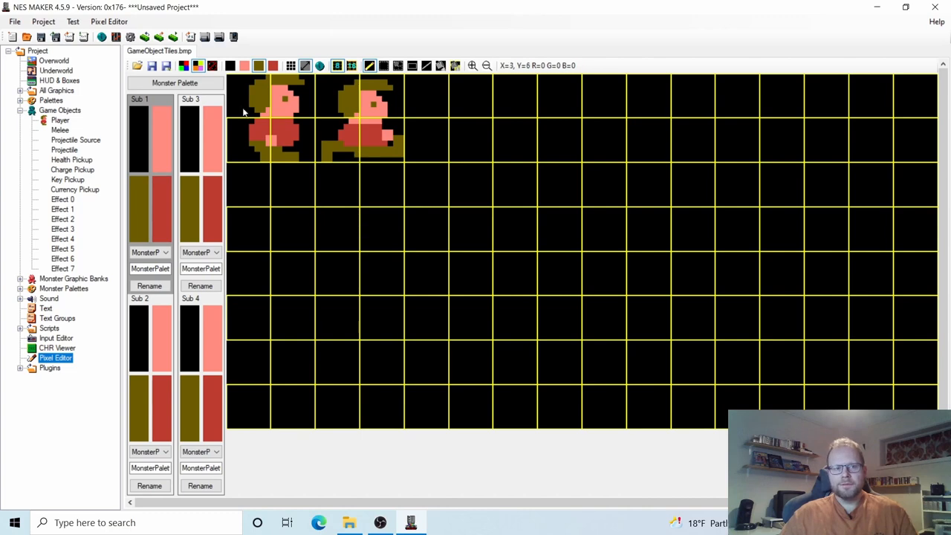
# Browse the background bitmaps in the GhosthunterPete folder and pick BckCHR_00.bmp.
pyautogui.click(138, 67)
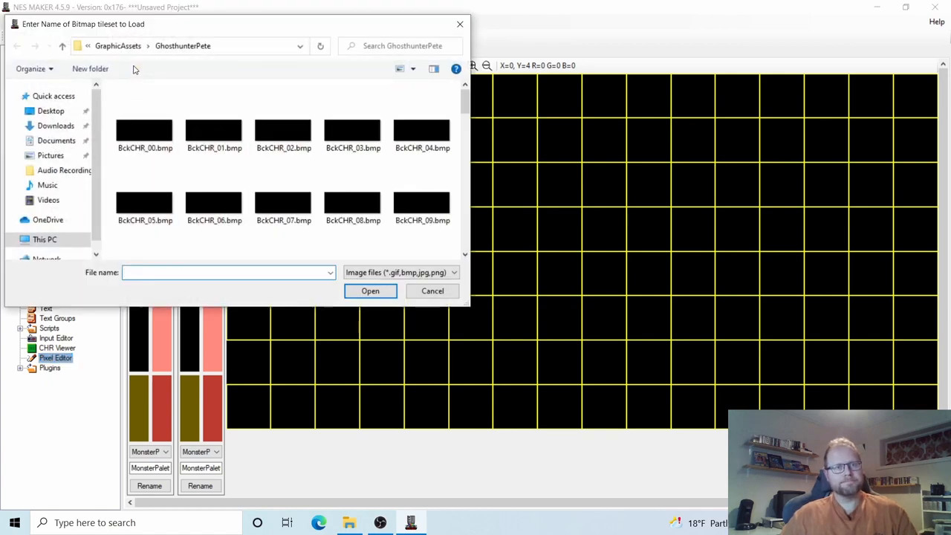
pyautogui.click(153, 131)
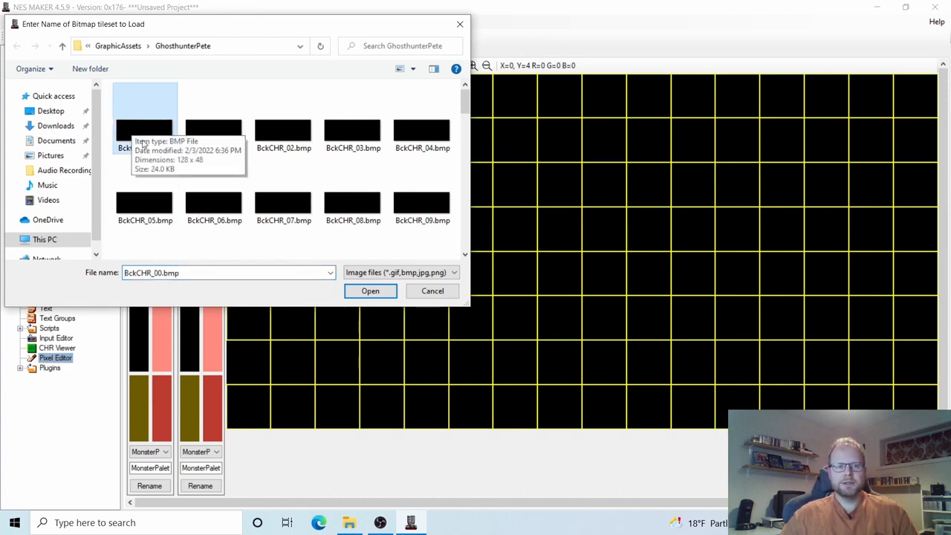
pyautogui.click(216, 134)
pyautogui.click(301, 136)
pyautogui.click(353, 133)
pyautogui.click(395, 138)
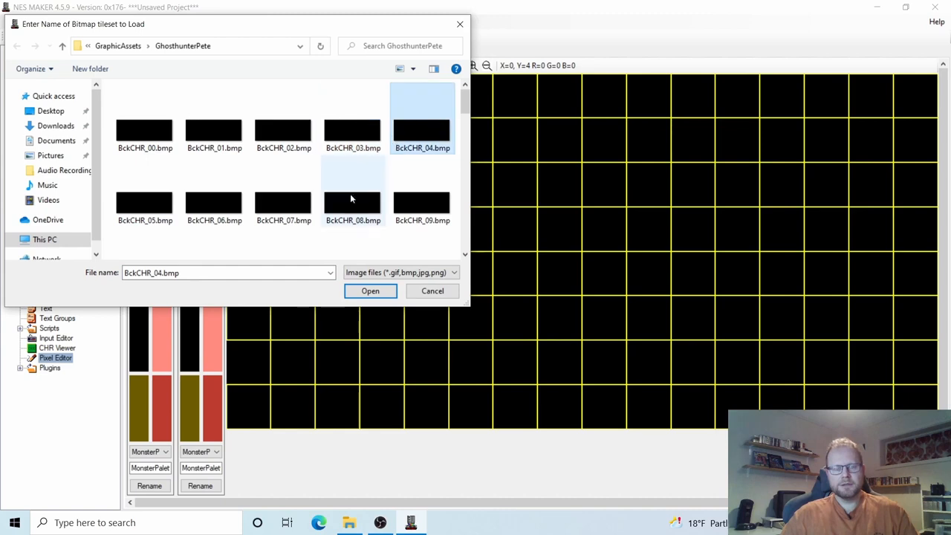
pyautogui.click(160, 204)
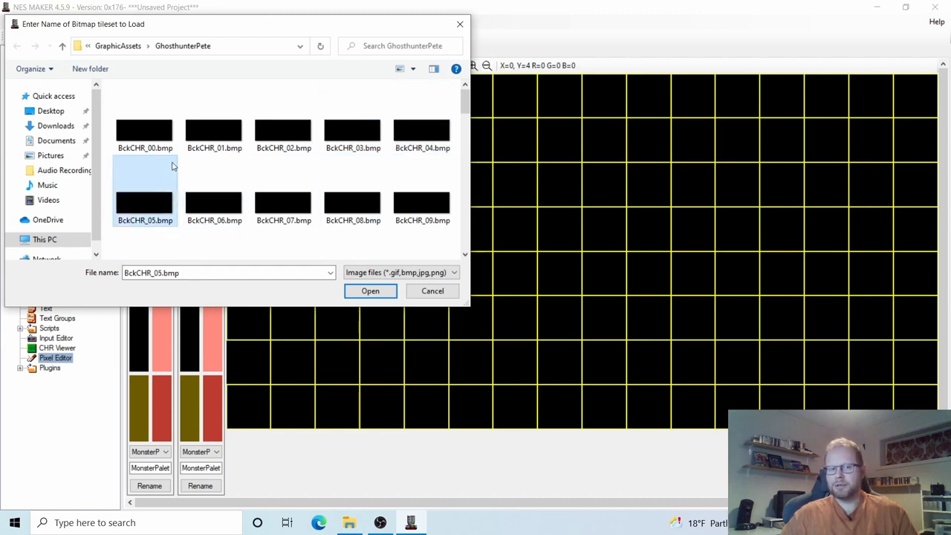
pyautogui.click(155, 139)
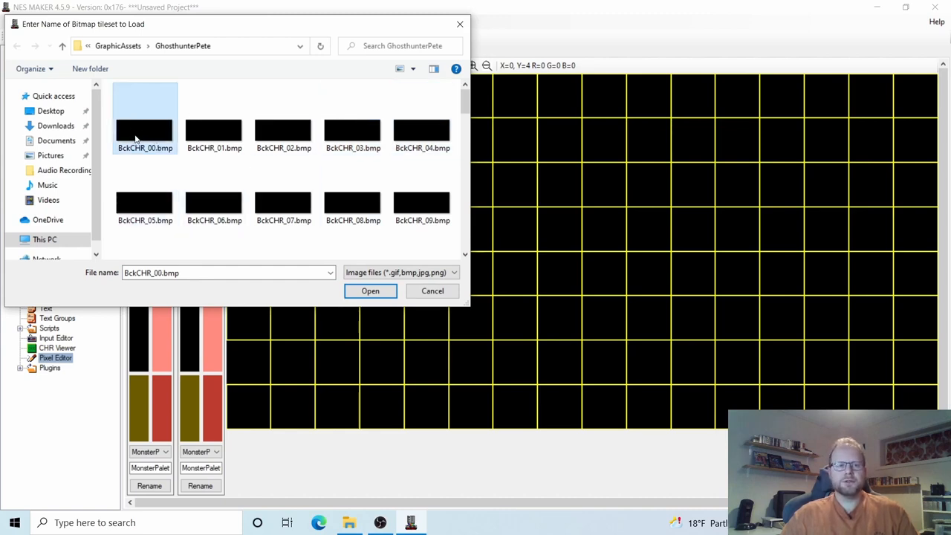
# Settle on BckCHR_00.bmp and load it into the Pixel Editor.
pyautogui.click(210, 133)
pyautogui.click(258, 132)
pyautogui.click(349, 136)
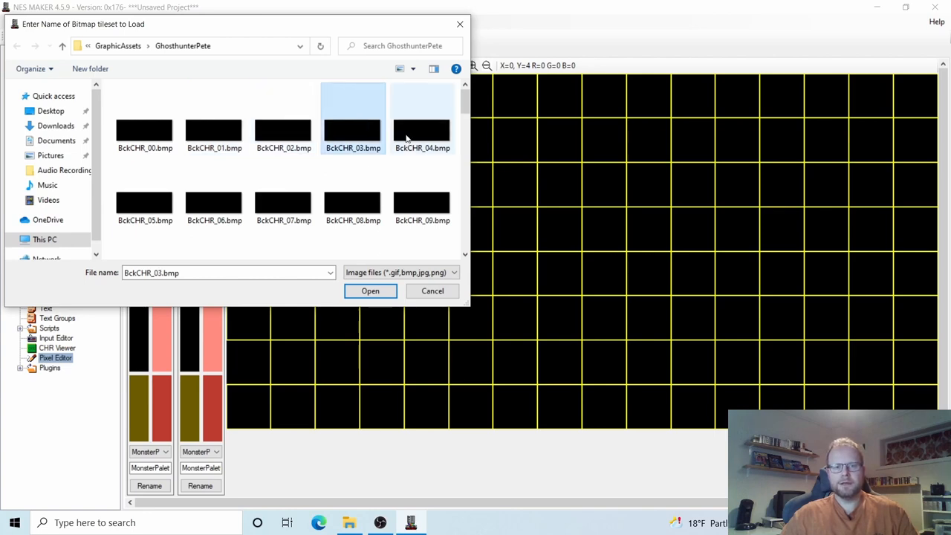
pyautogui.click(410, 138)
pyautogui.click(148, 207)
pyautogui.click(197, 205)
pyautogui.click(275, 206)
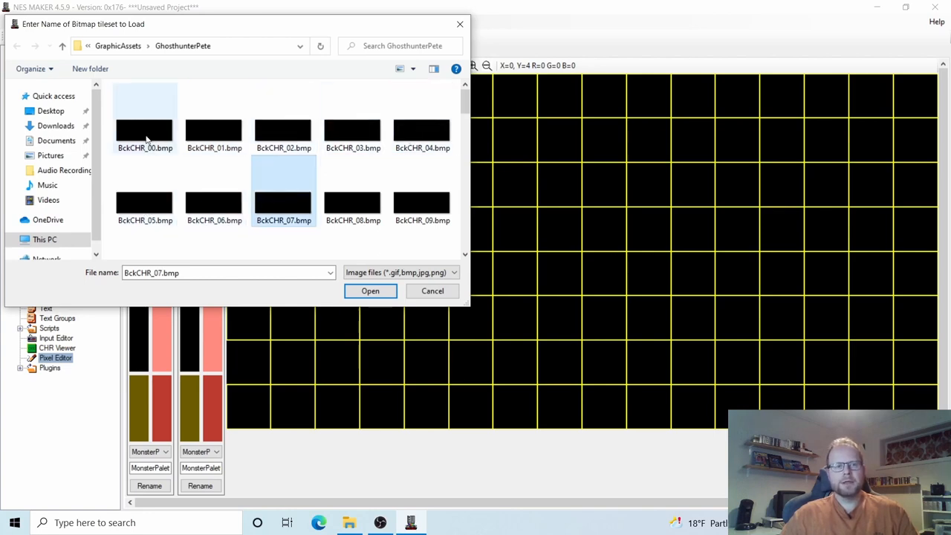
pyautogui.click(147, 139)
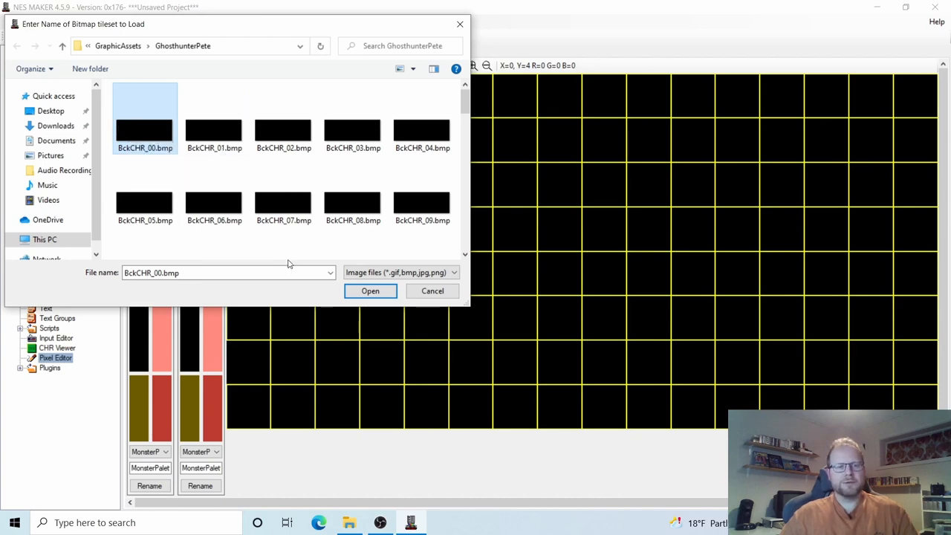
pyautogui.click(366, 294)
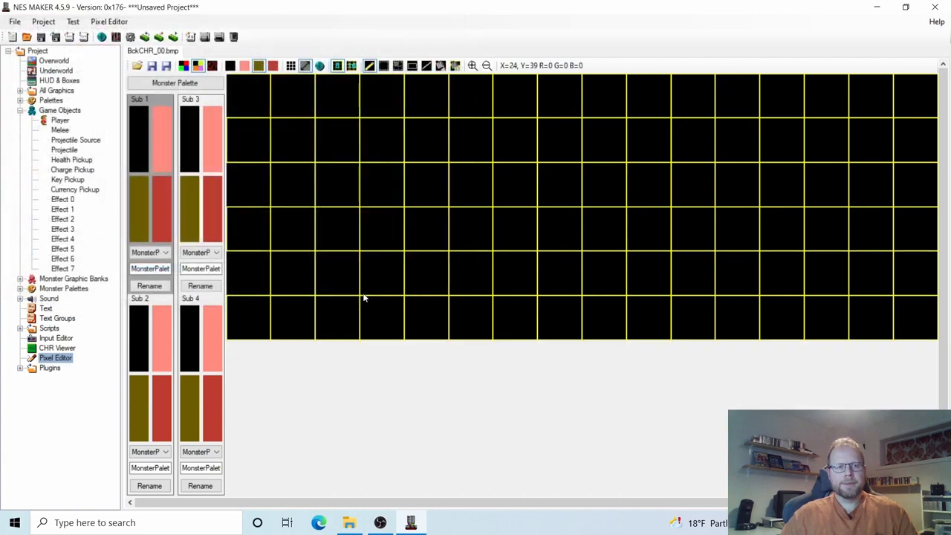
# Switch the BckCHR_00.bmp canvas from the 8x8 grid to 16x16 tile grouping.
pyautogui.click(337, 66)
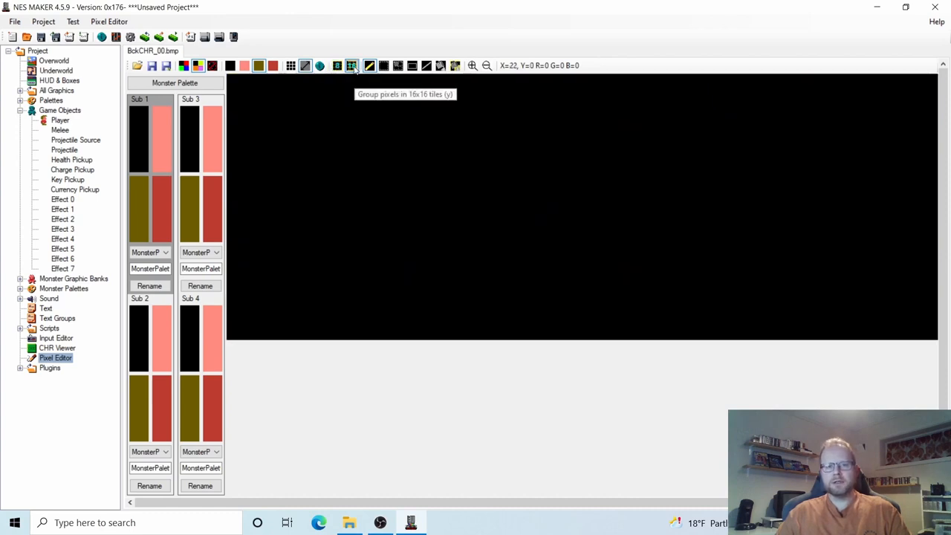
pyautogui.click(352, 66)
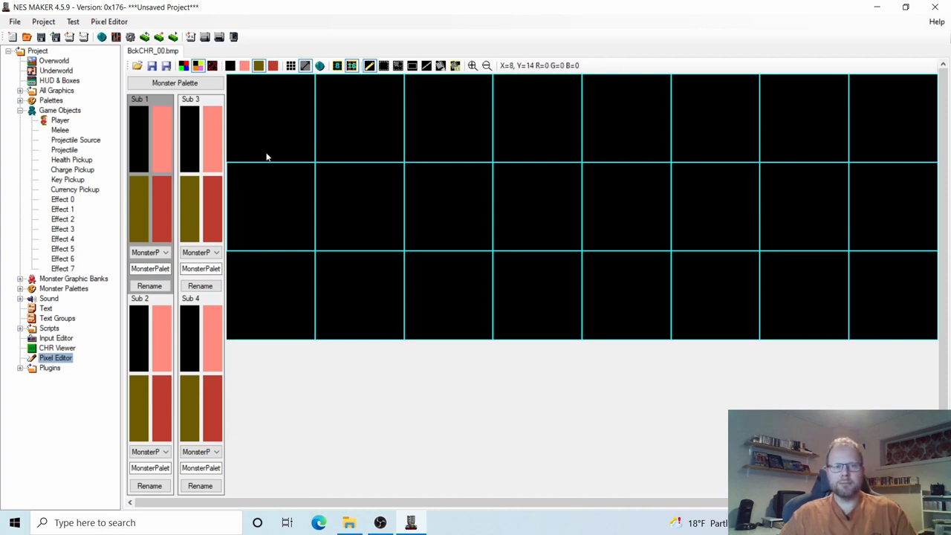
pyautogui.click(337, 65)
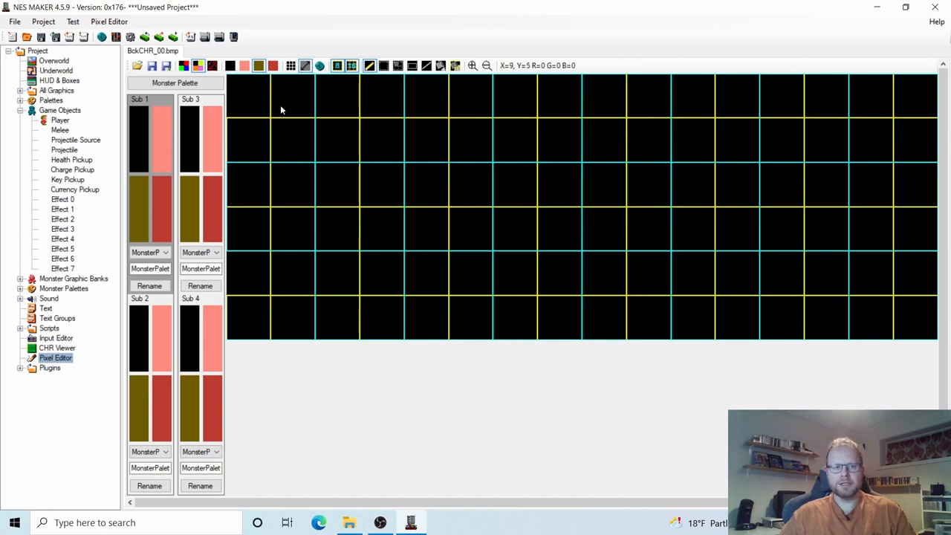
pyautogui.click(336, 65)
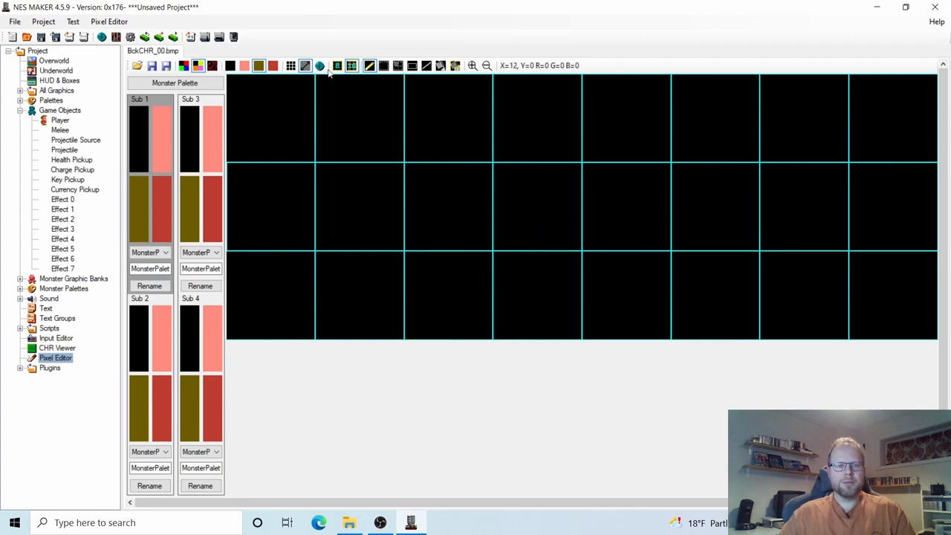
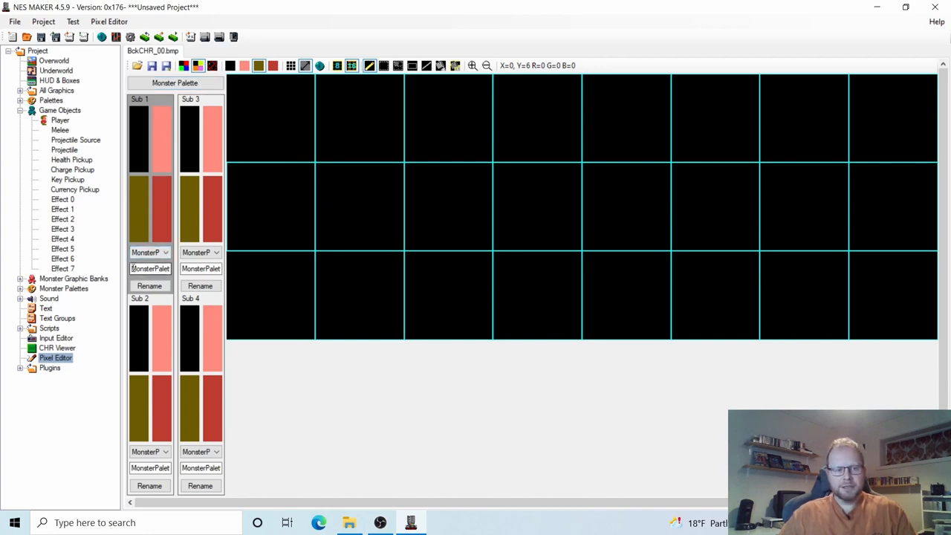
# Rename the first monster sub-palette to 'PlayerPal' and switch to the background palettes.
pyautogui.moveTo(134, 269); pyautogui.dragTo(200, 262)
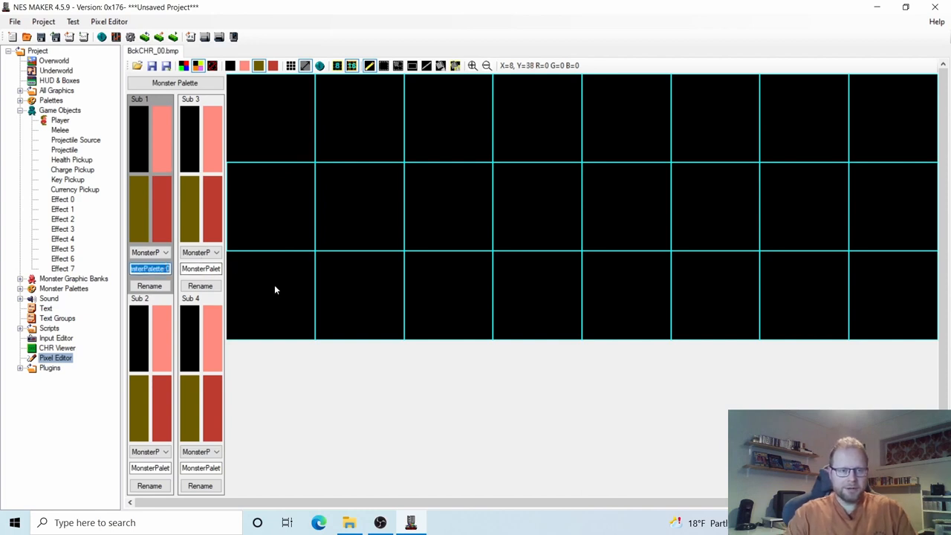
pyautogui.write('Player')
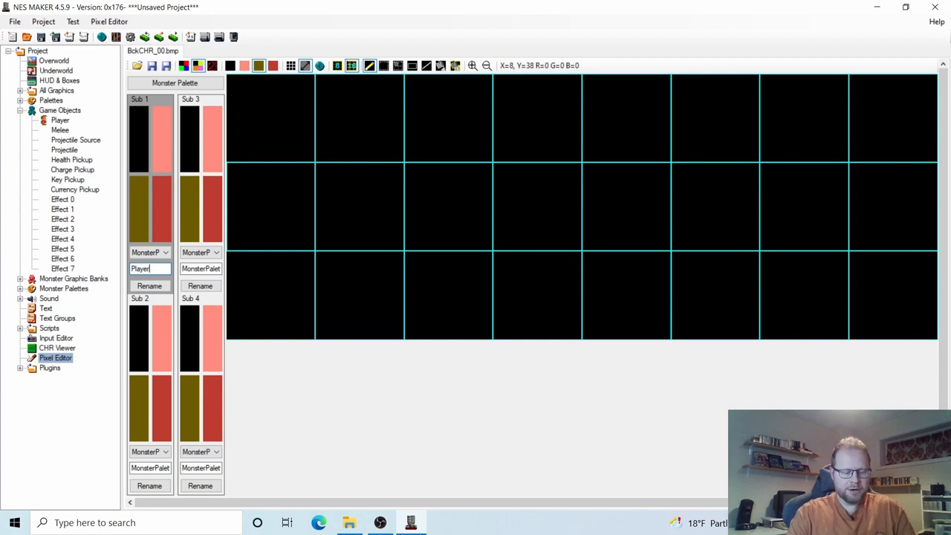
pyautogui.write('Pal')
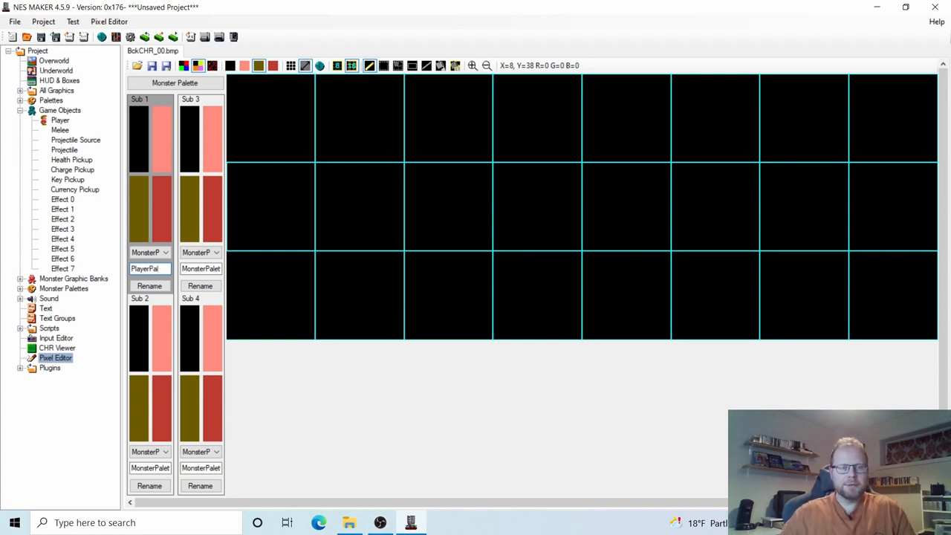
pyautogui.click(156, 291)
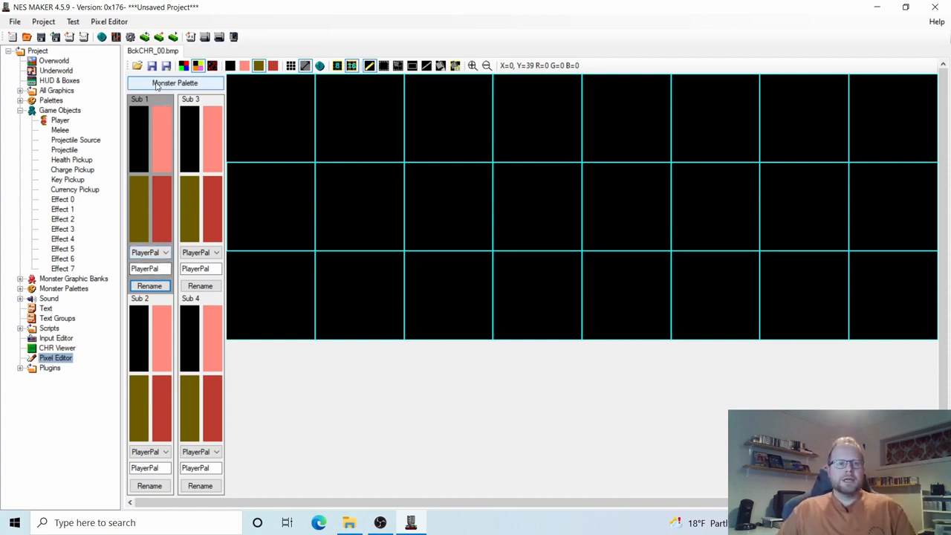
pyautogui.click(176, 87)
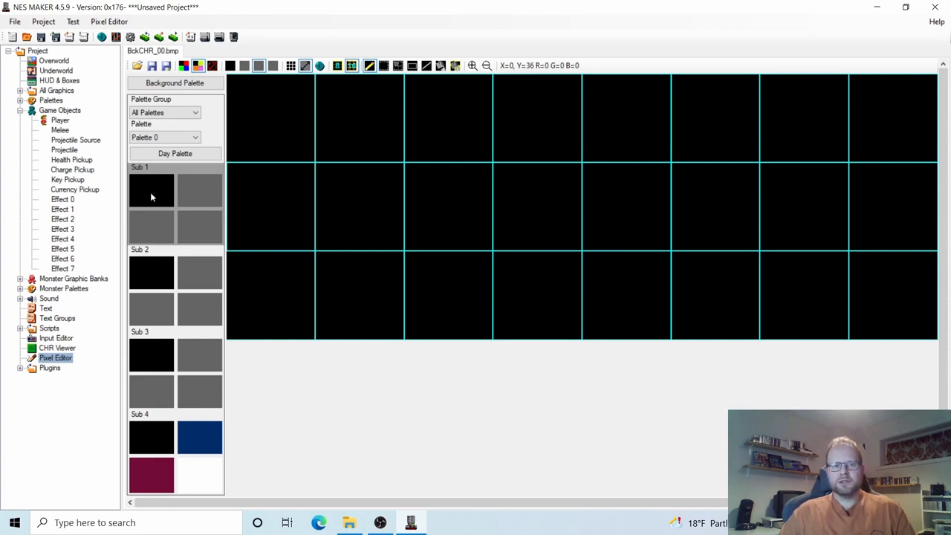
# Set Palette 0 Sub 1 swatches to yellow 28, olive 18 and green 29, with yellow active.
pyautogui.click(199, 195)
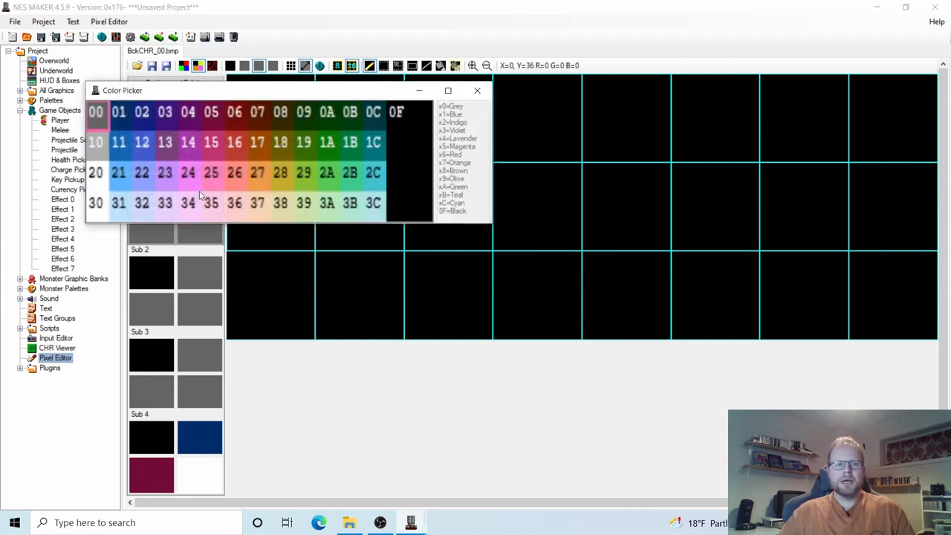
pyautogui.click(282, 177)
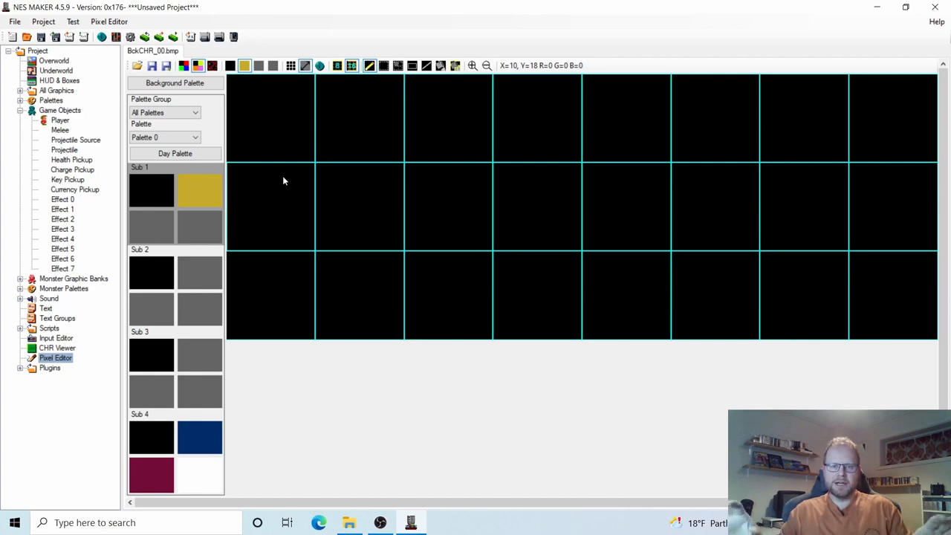
pyautogui.click(199, 192)
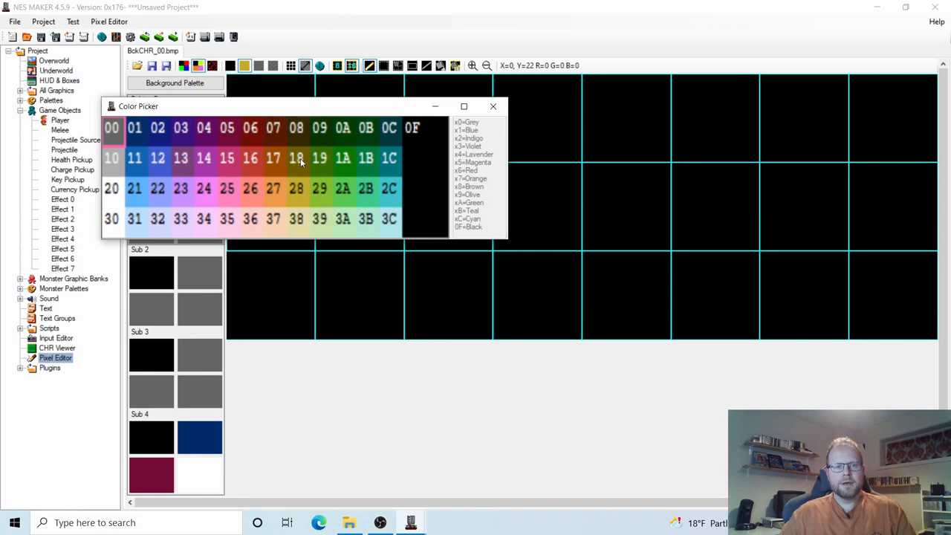
pyautogui.click(298, 159)
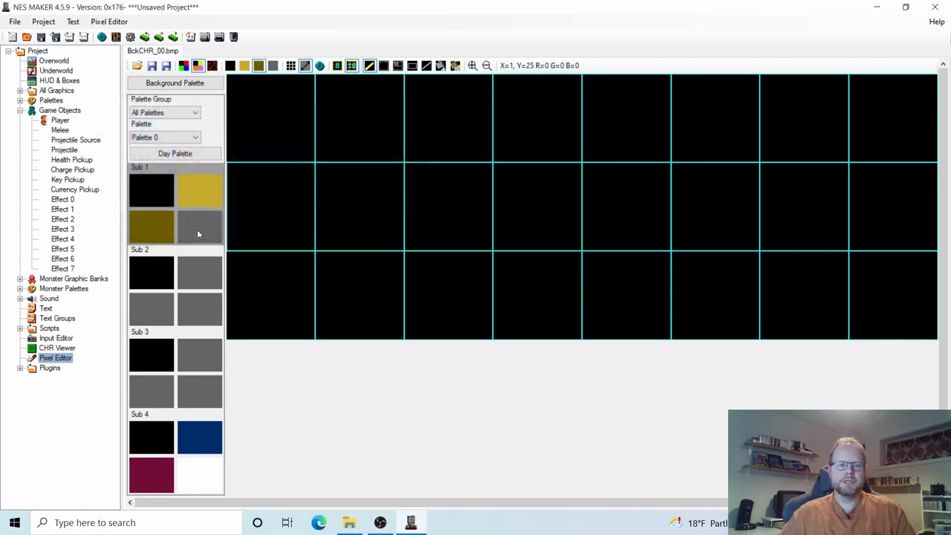
pyautogui.click(199, 232)
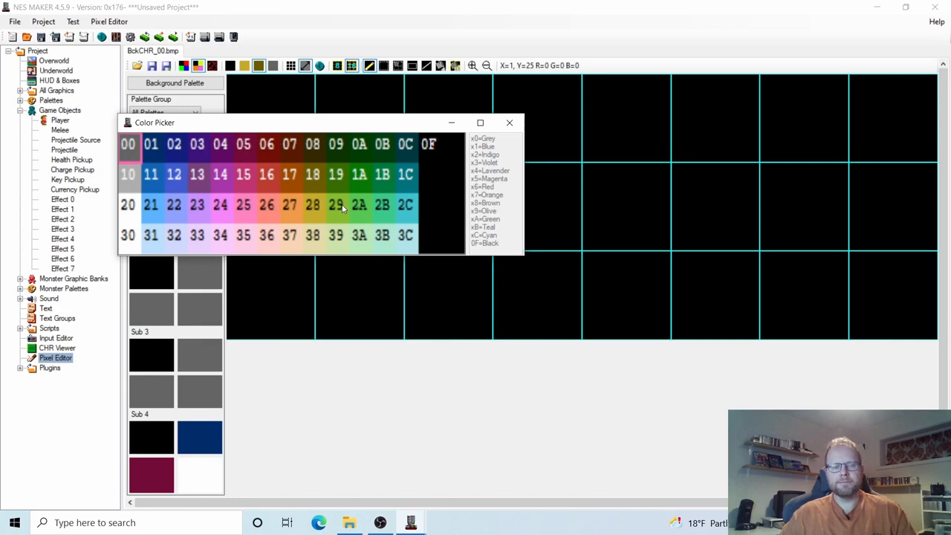
pyautogui.click(344, 209)
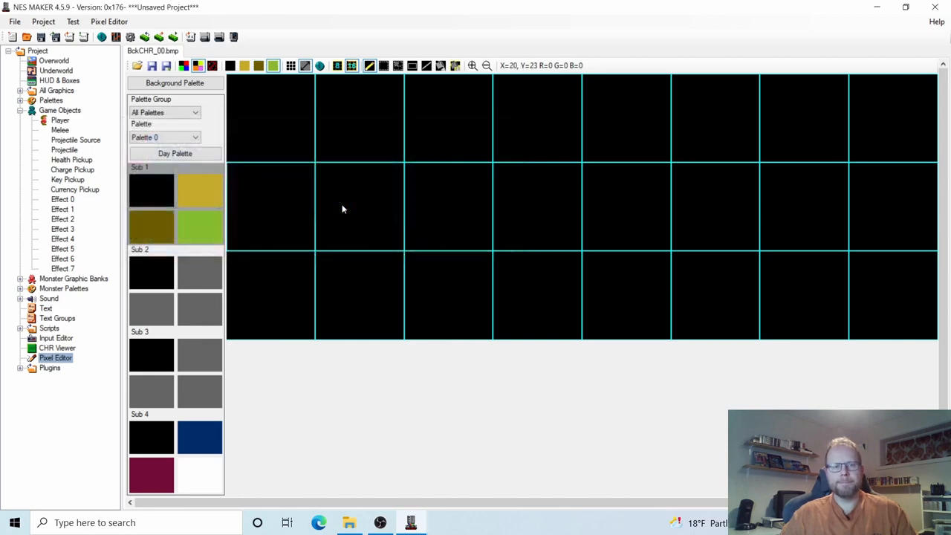
pyautogui.click(202, 189)
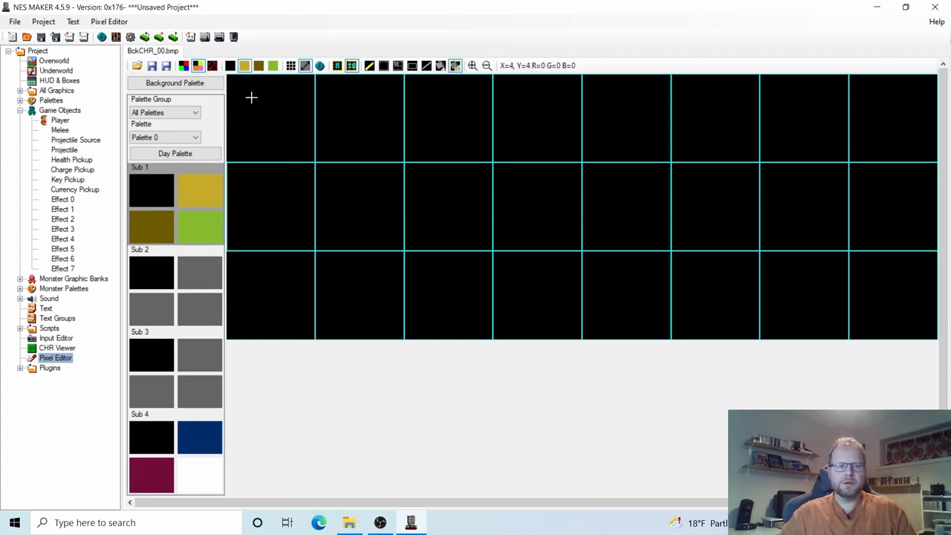
# Fill the top-left 16x16 tile solid yellow using whole 8x8 tile fills.
pyautogui.click(252, 98)
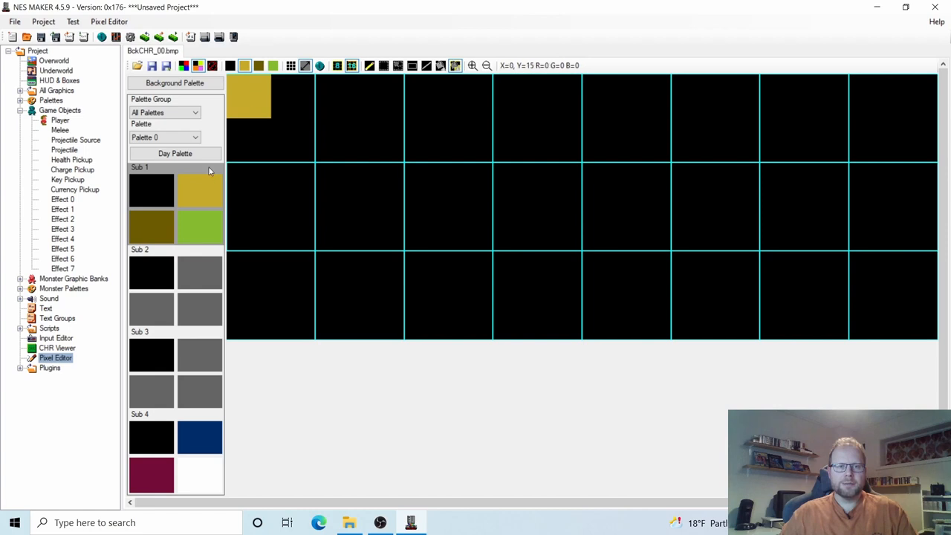
pyautogui.click(456, 67)
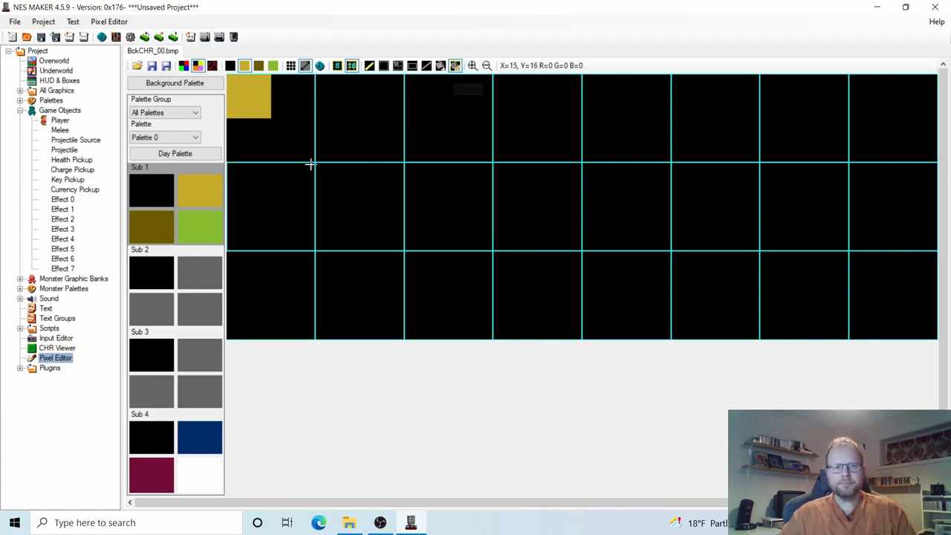
pyautogui.click(288, 98)
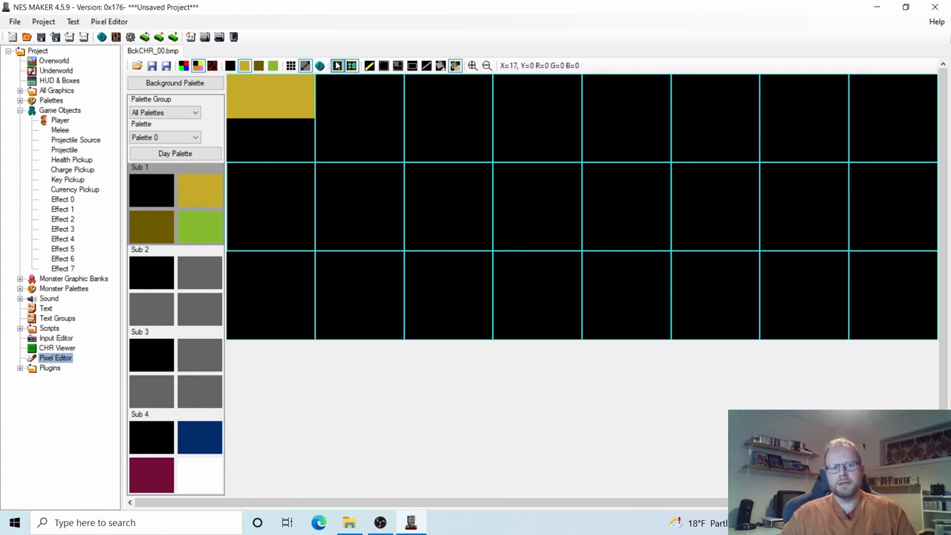
pyautogui.click(336, 66)
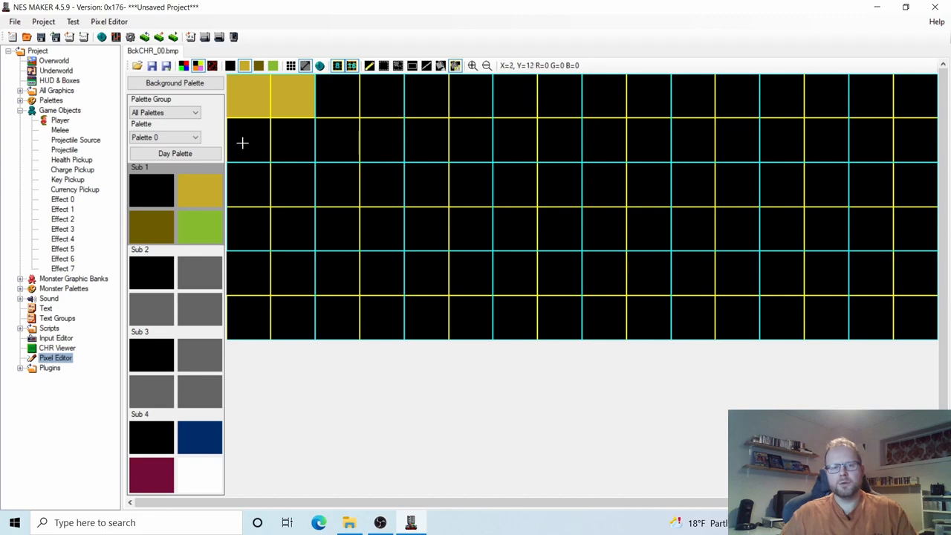
pyautogui.click(337, 65)
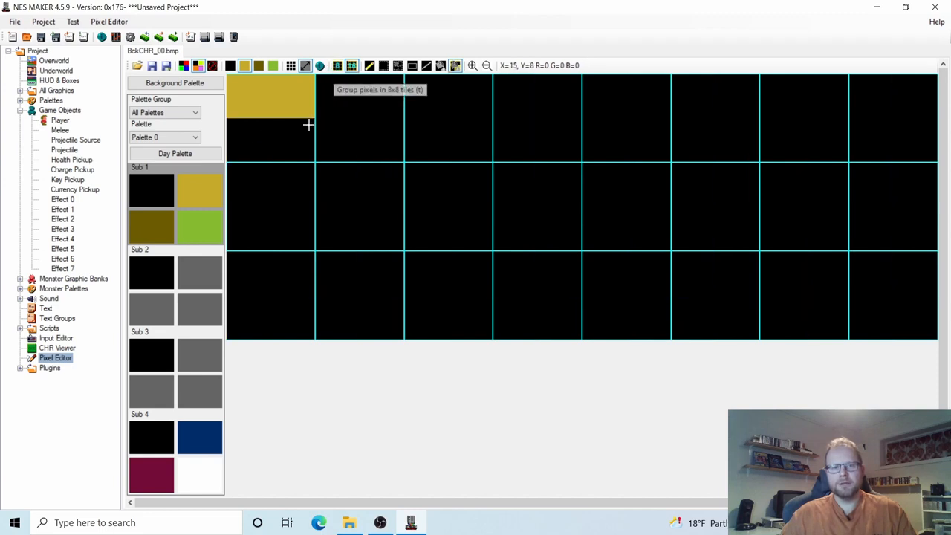
pyautogui.click(293, 140)
pyautogui.click(261, 142)
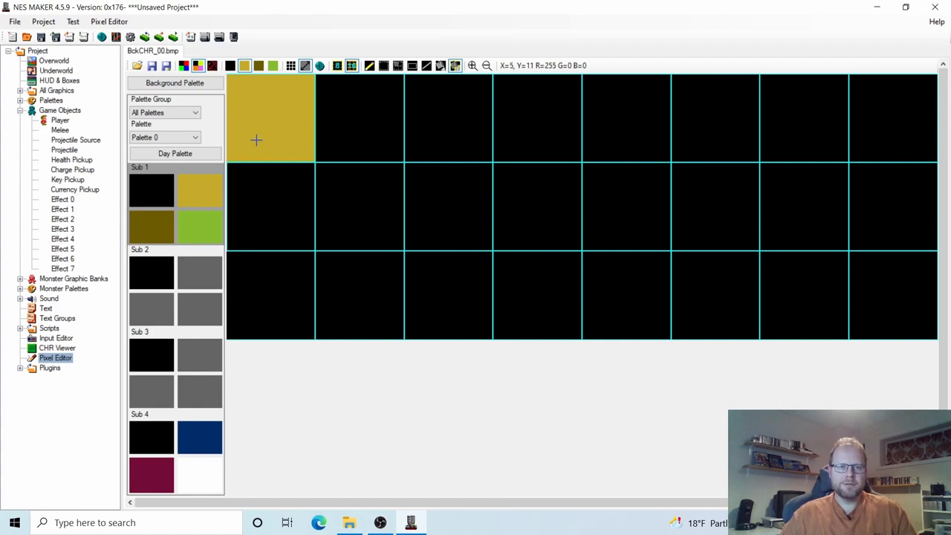
# Dot scattered dark olive speckles across the yellow tile with the Pencil tool.
pyautogui.click(369, 65)
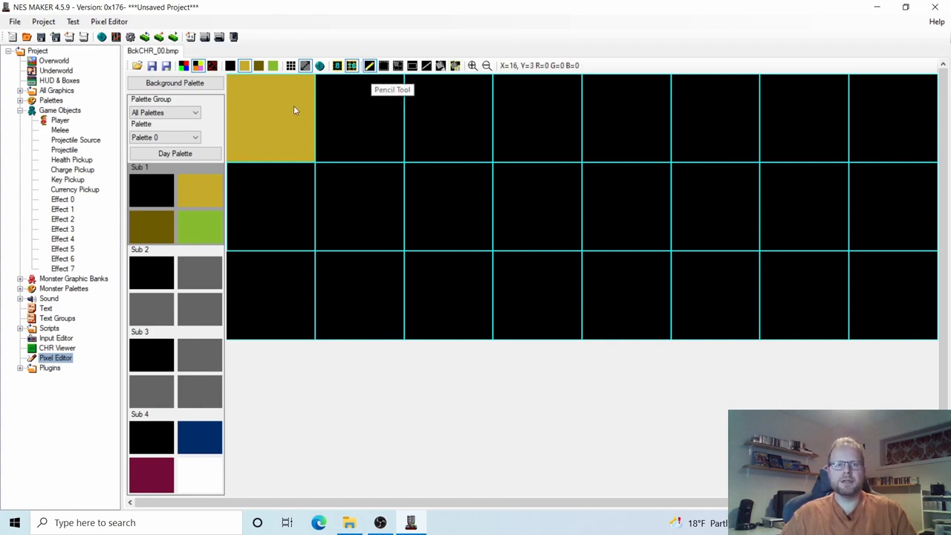
pyautogui.click(160, 224)
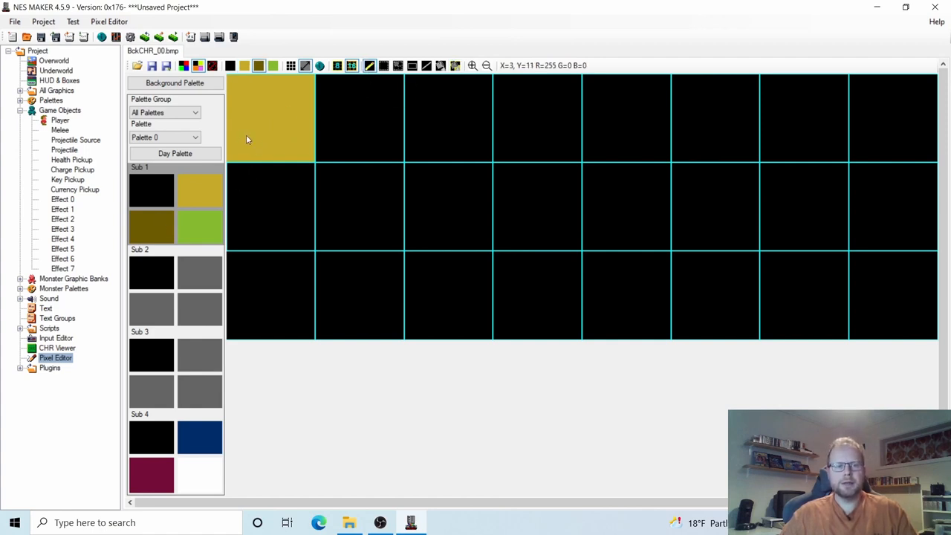
pyautogui.click(246, 137)
pyautogui.click(256, 93)
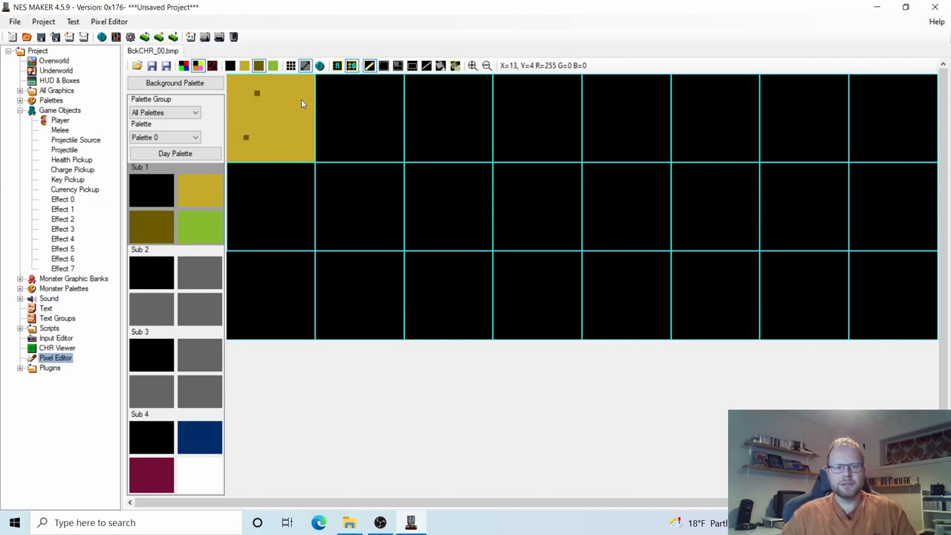
pyautogui.click(301, 99)
pyautogui.click(274, 121)
pyautogui.click(296, 159)
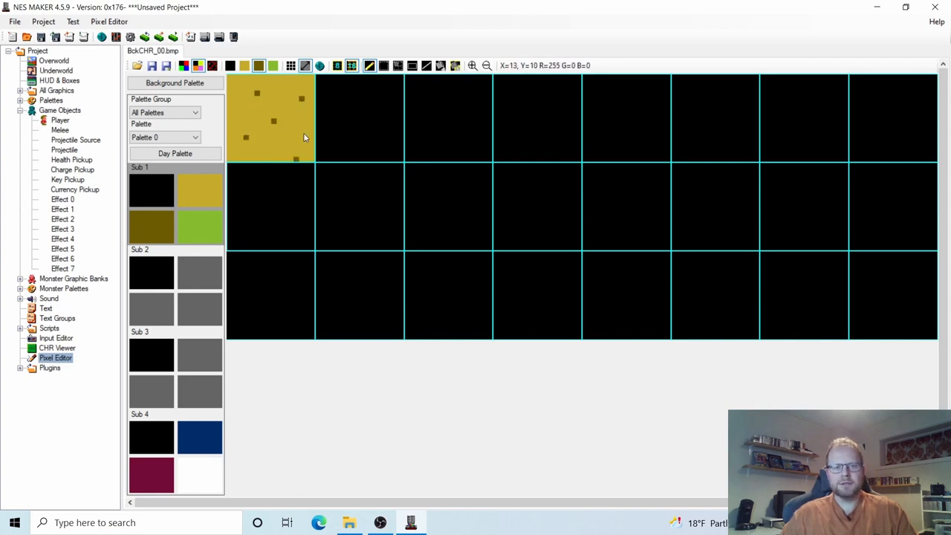
pyautogui.click(307, 132)
pyautogui.click(273, 81)
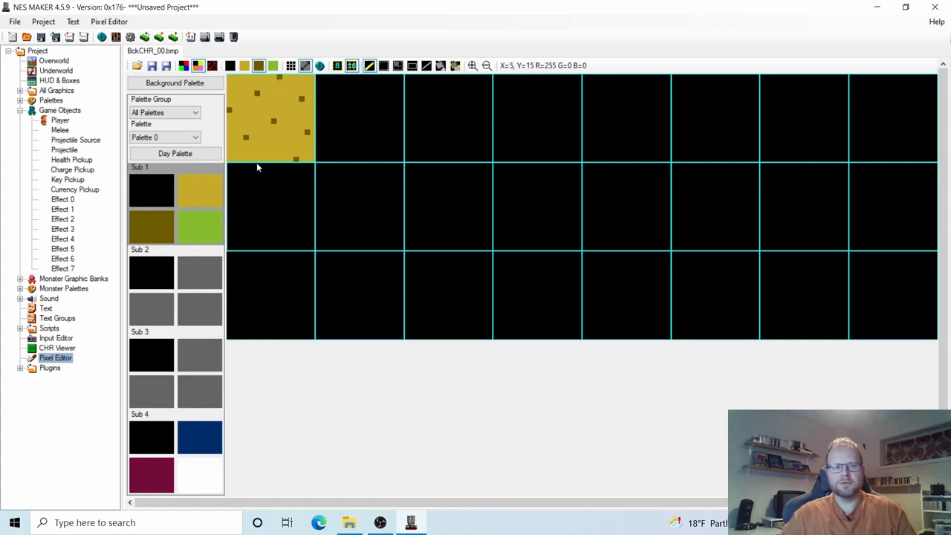
pyautogui.click(256, 156)
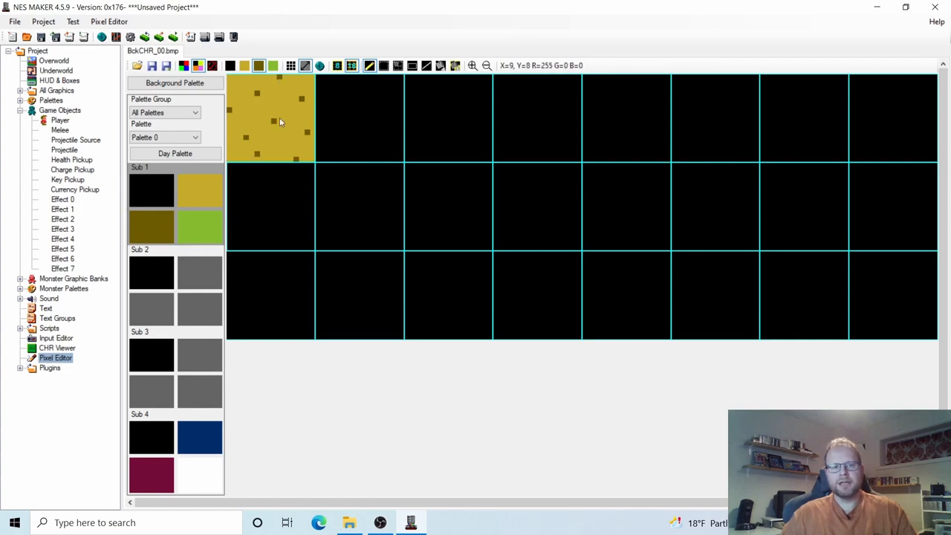
pyautogui.click(248, 79)
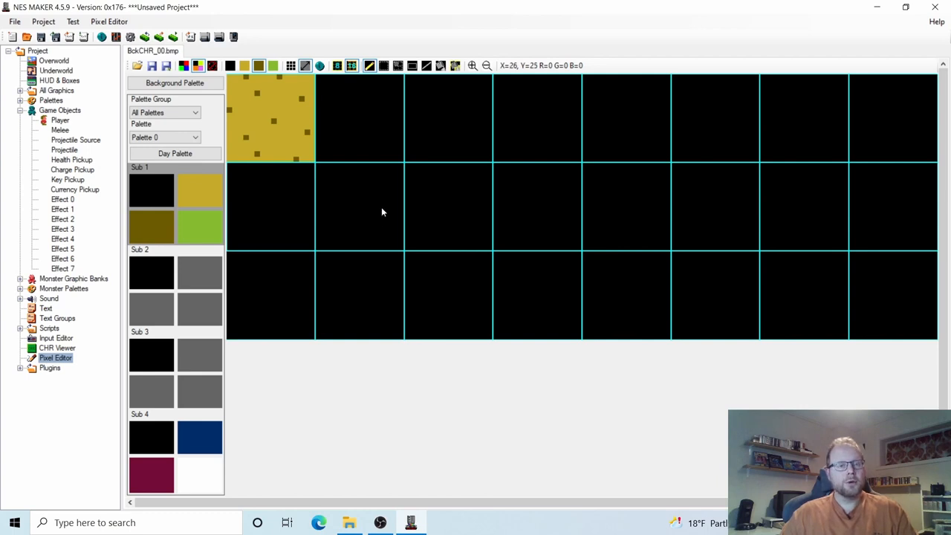
# Copy the speckled dirt tile into the second tile slot.
pyautogui.click(399, 66)
pyautogui.click(256, 103)
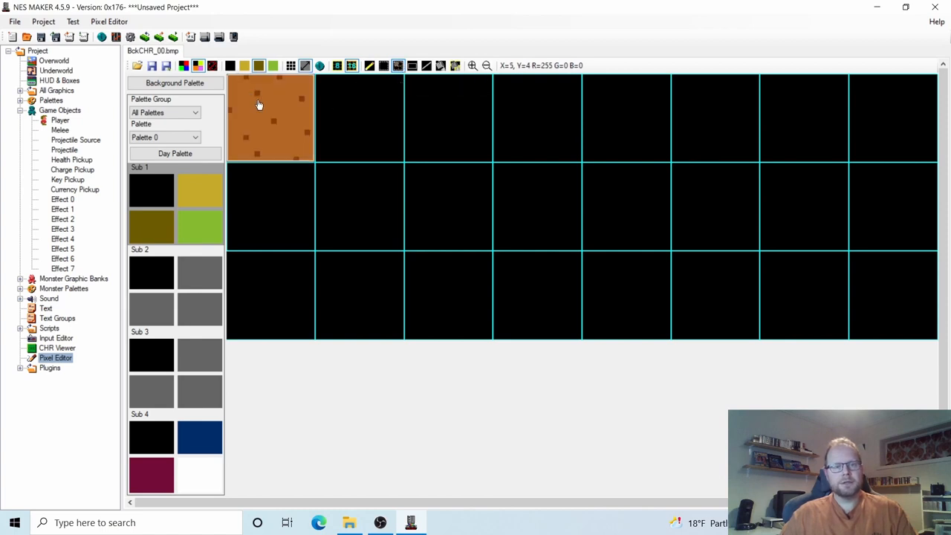
pyautogui.click(259, 104)
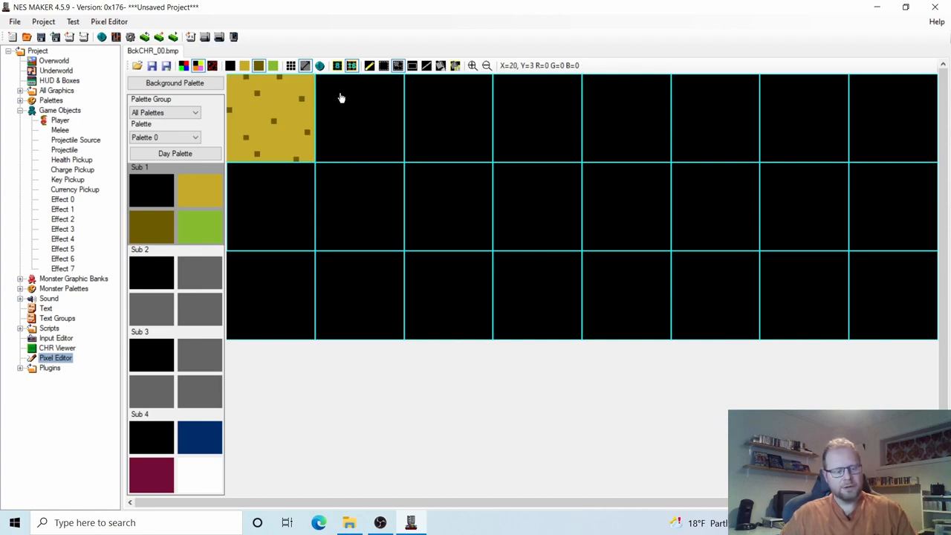
pyautogui.click(341, 98)
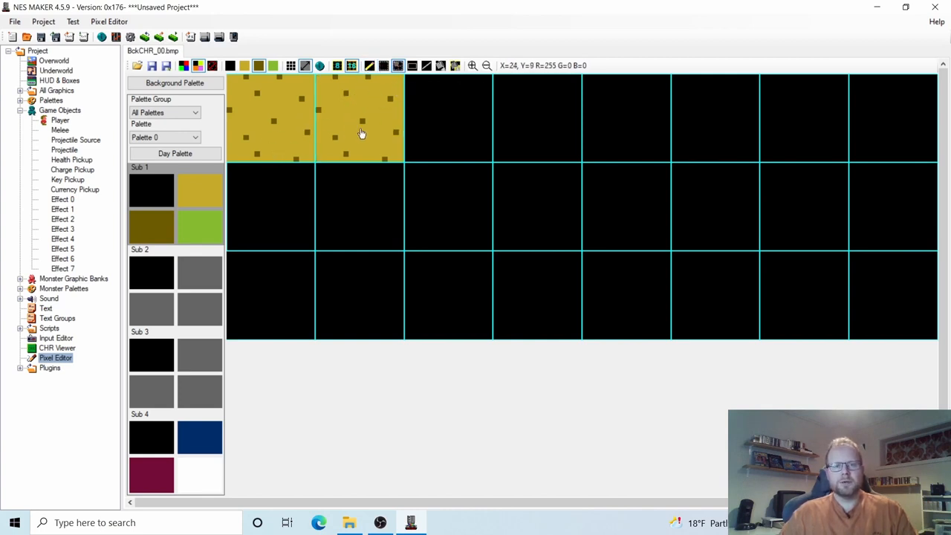
# Clear the first tile slot by drawing a filled black rectangle over it.
pyautogui.click(414, 67)
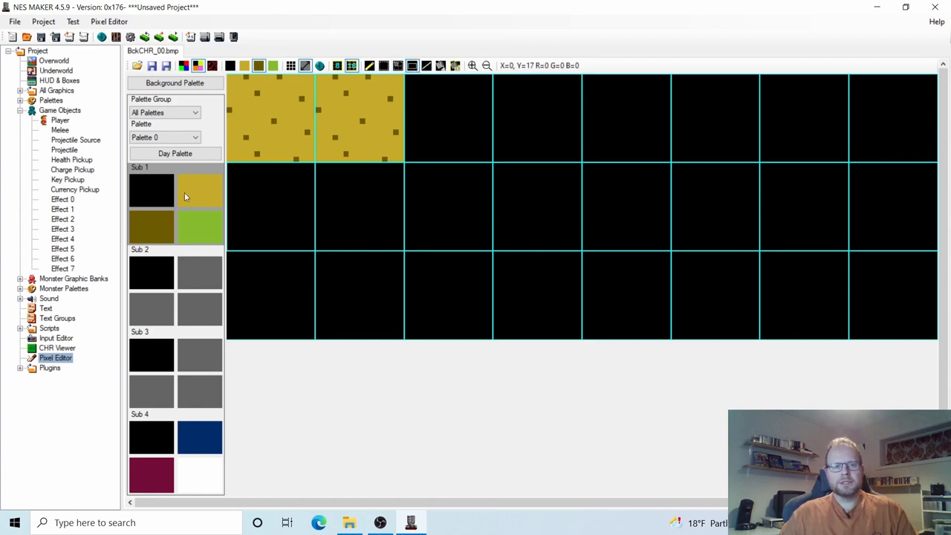
pyautogui.click(231, 65)
pyautogui.moveTo(230, 79); pyautogui.dragTo(313, 191)
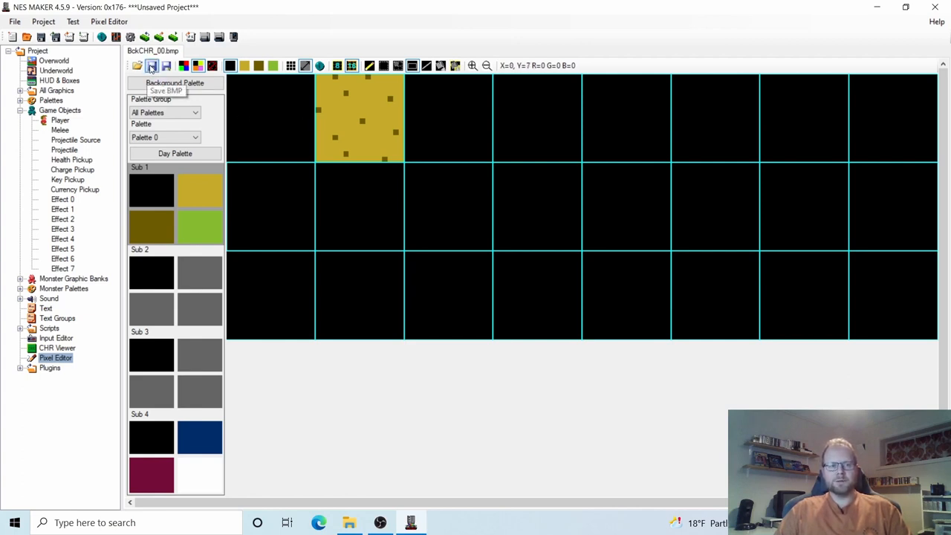
pyautogui.click(53, 62)
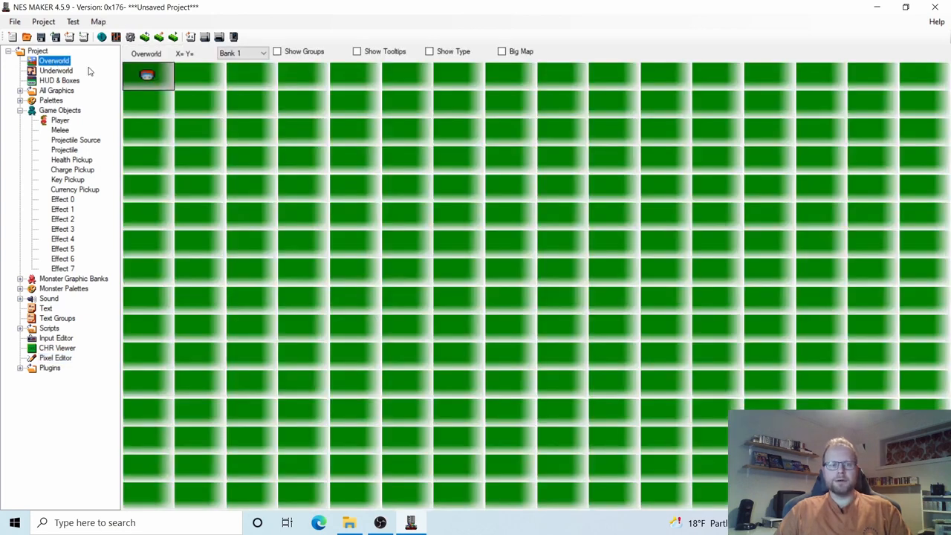
pyautogui.doubleClick(148, 76)
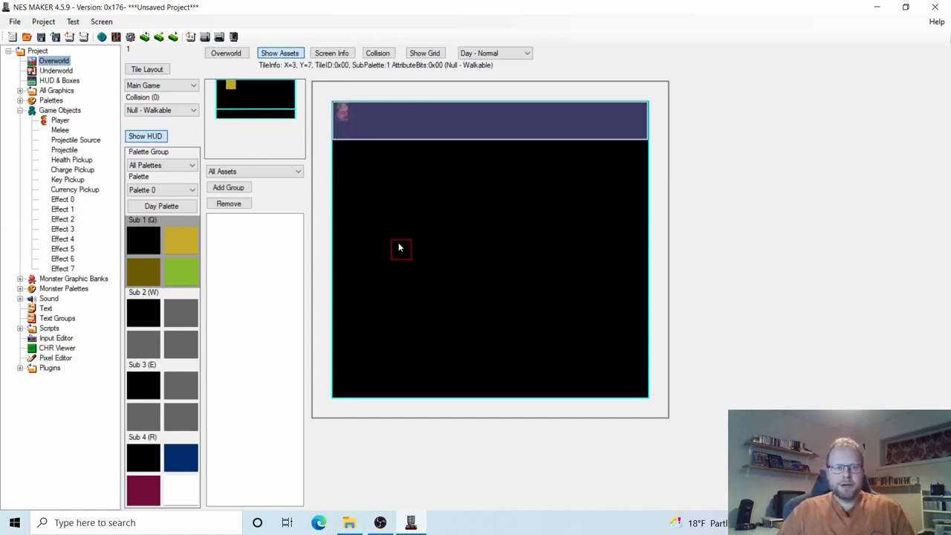
pyautogui.click(65, 361)
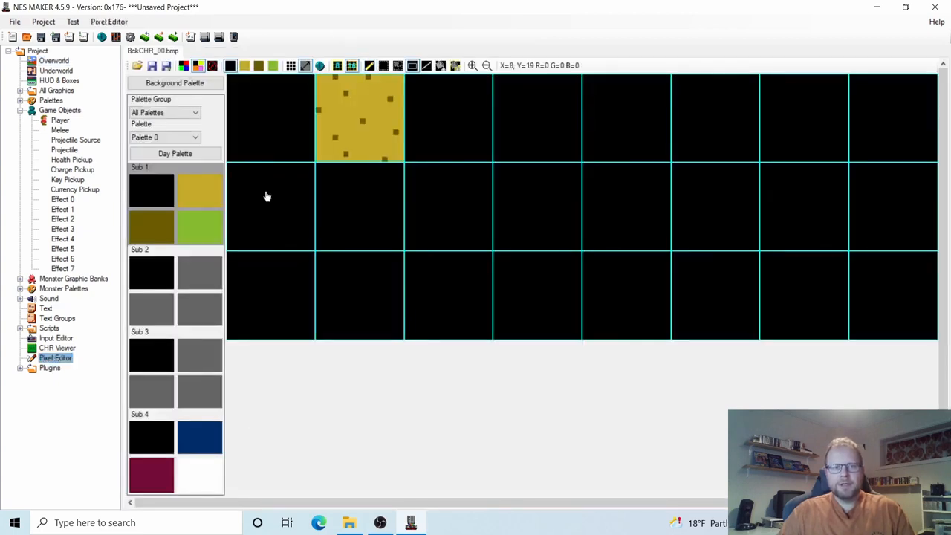
# Draw a green pencil scribble in the first tile and save the BMP.
pyautogui.click(205, 221)
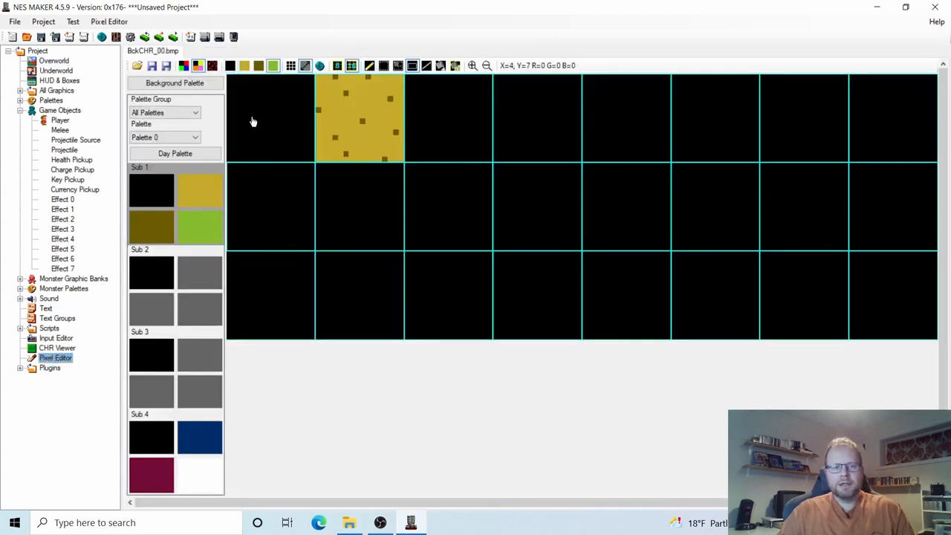
pyautogui.click(370, 66)
pyautogui.moveTo(251, 138)
pyautogui.mouseDown()
pyautogui.moveTo(273, 114)
pyautogui.moveTo(266, 119)
pyautogui.mouseUp()
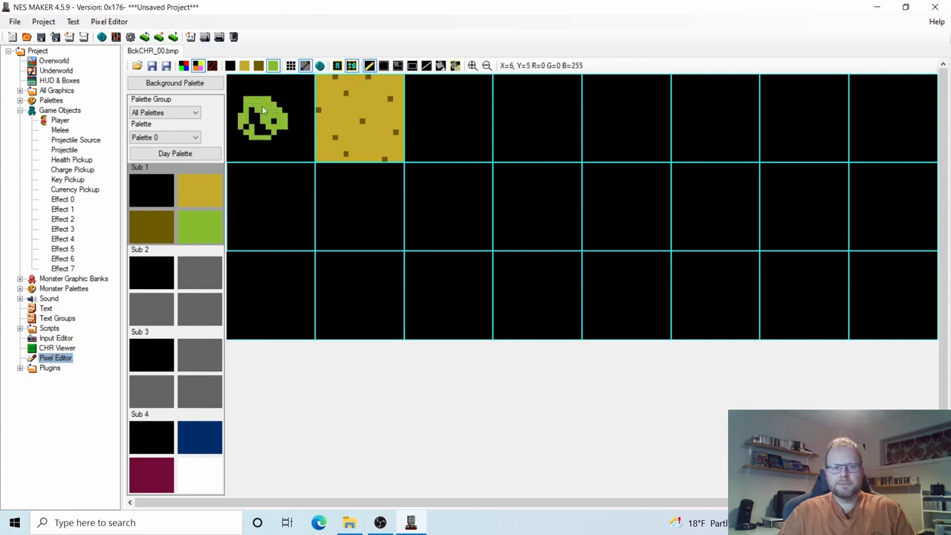
pyautogui.click(153, 69)
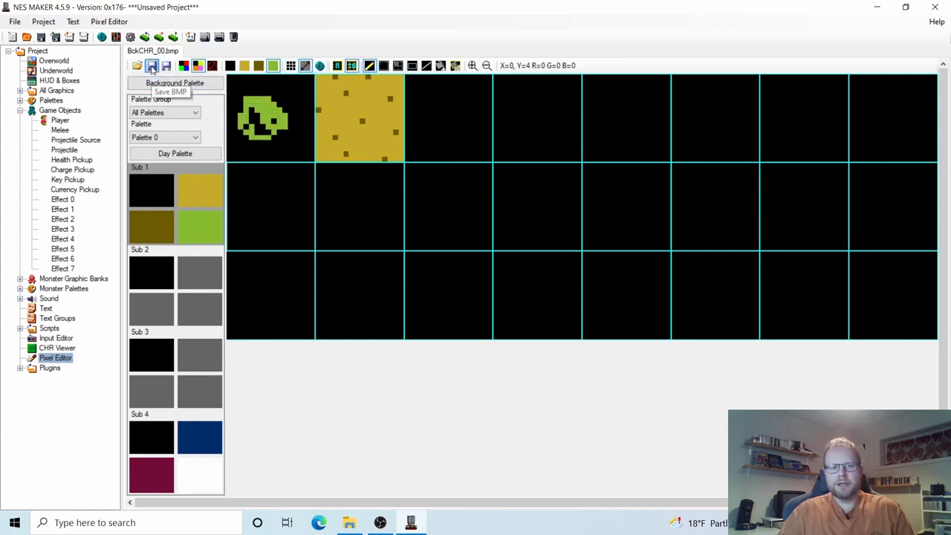
# Check the green tile on the top-left overworld screen, then return to the Overworld map.
pyautogui.click(59, 61)
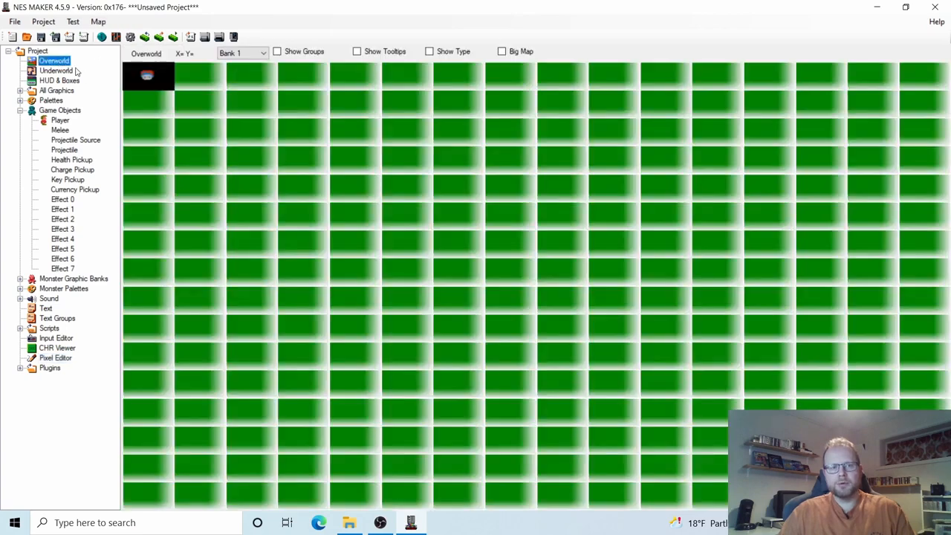
pyautogui.doubleClick(143, 75)
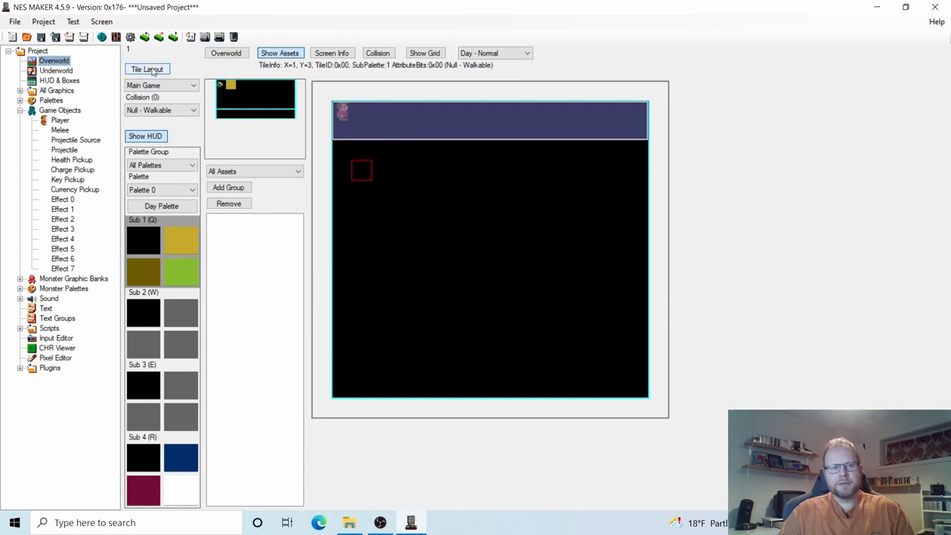
pyautogui.click(55, 358)
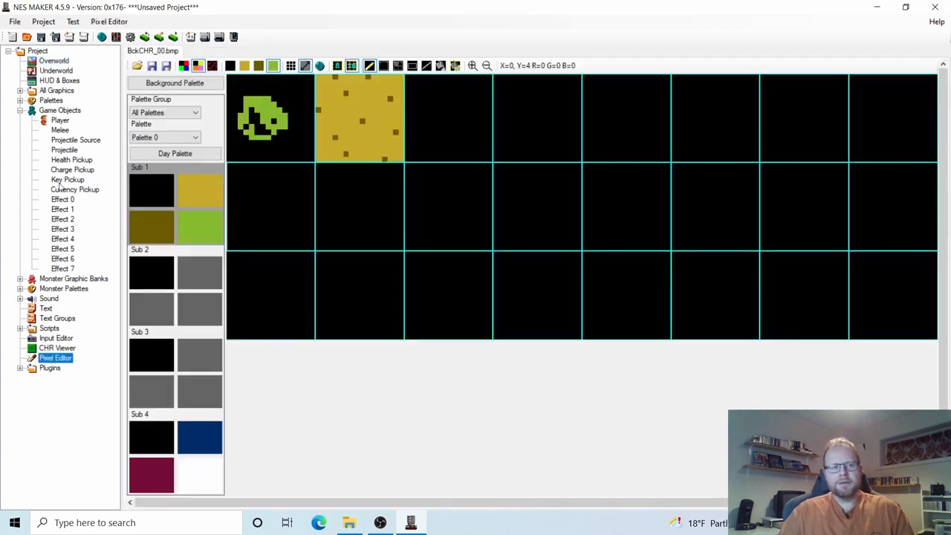
pyautogui.click(52, 62)
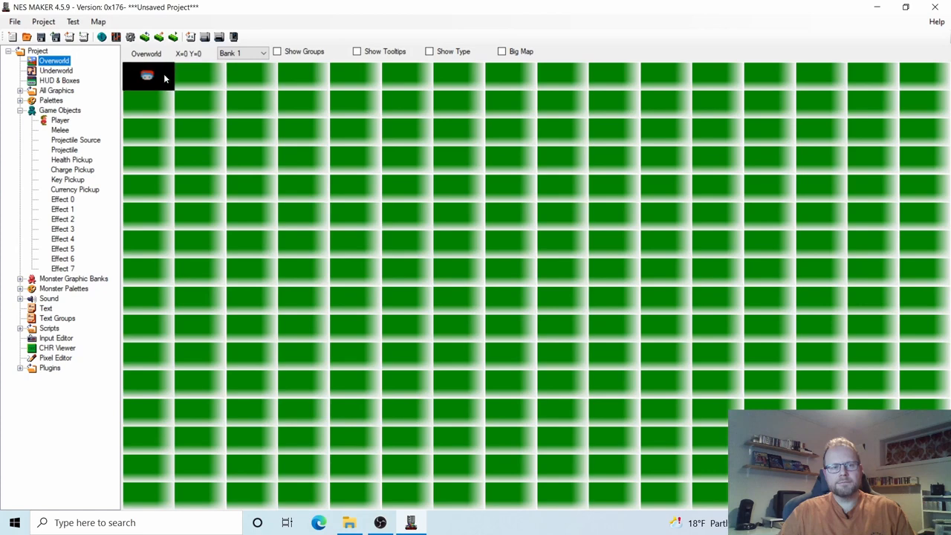
# Confirm the scribble tile on the top-left screen, then fill the first tile black with a rectangle.
pyautogui.doubleClick(165, 78)
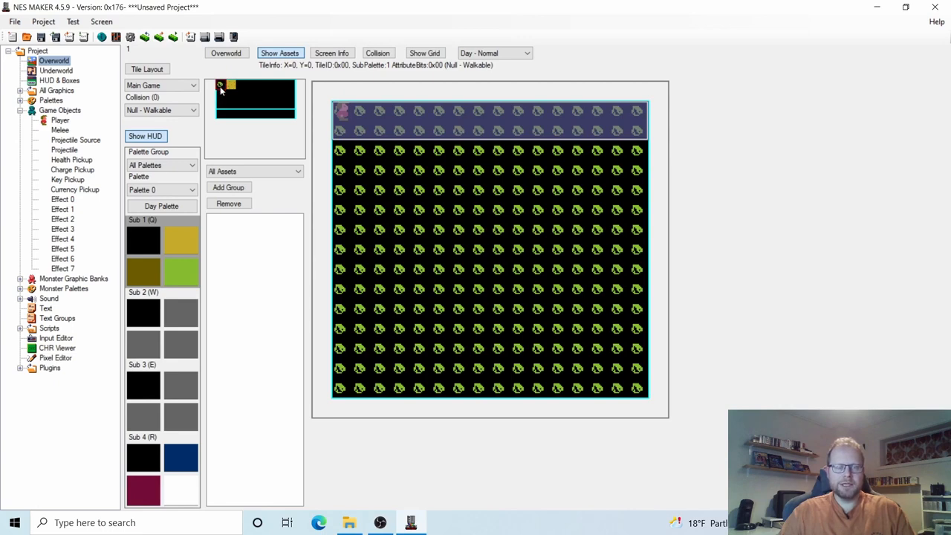
pyautogui.click(60, 359)
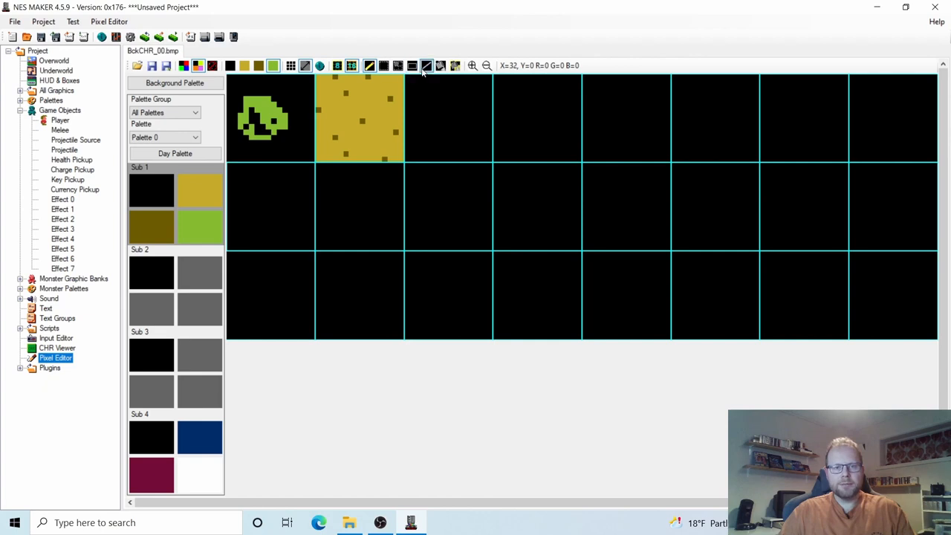
pyautogui.click(414, 68)
pyautogui.click(157, 192)
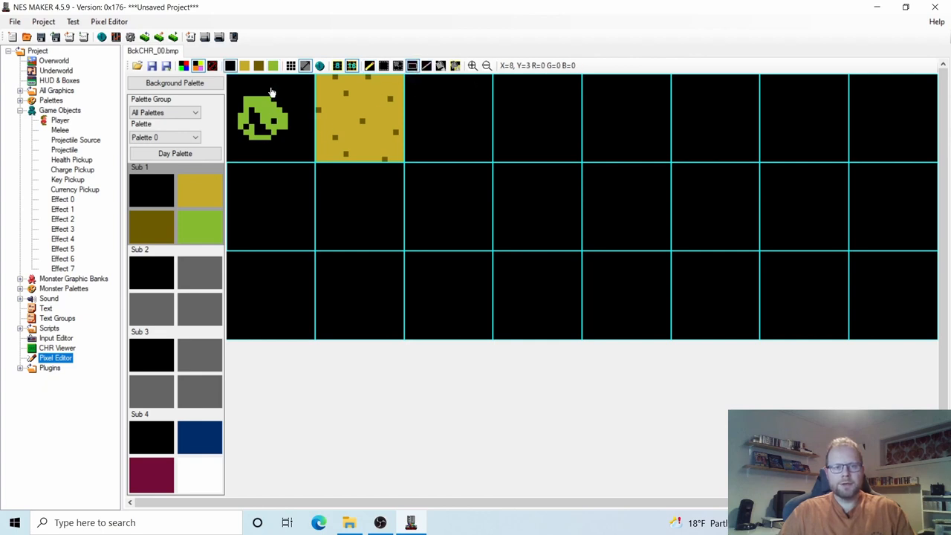
pyautogui.moveTo(227, 75); pyautogui.dragTo(311, 165)
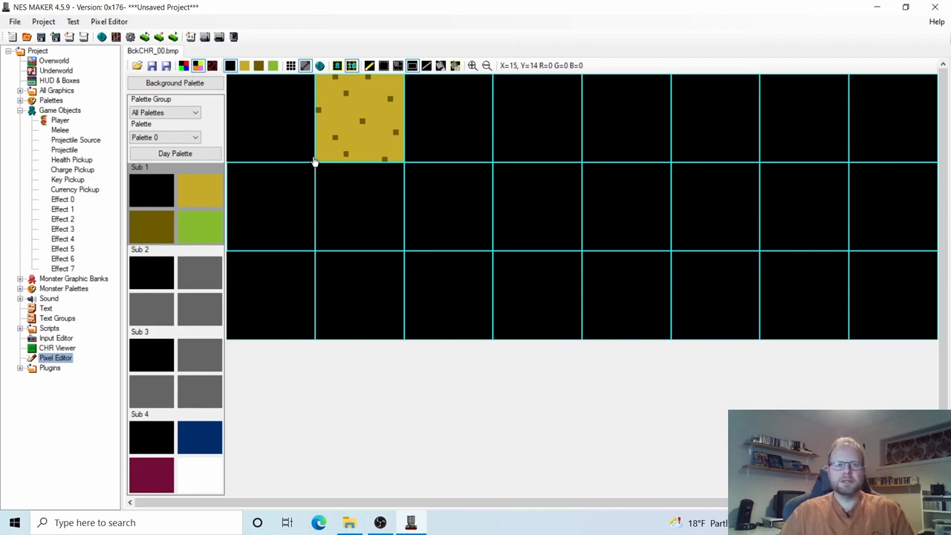
# Preview the dirt tile under Sub 1 through Sub 4, ending on Sub 2's greys.
pyautogui.click(196, 275)
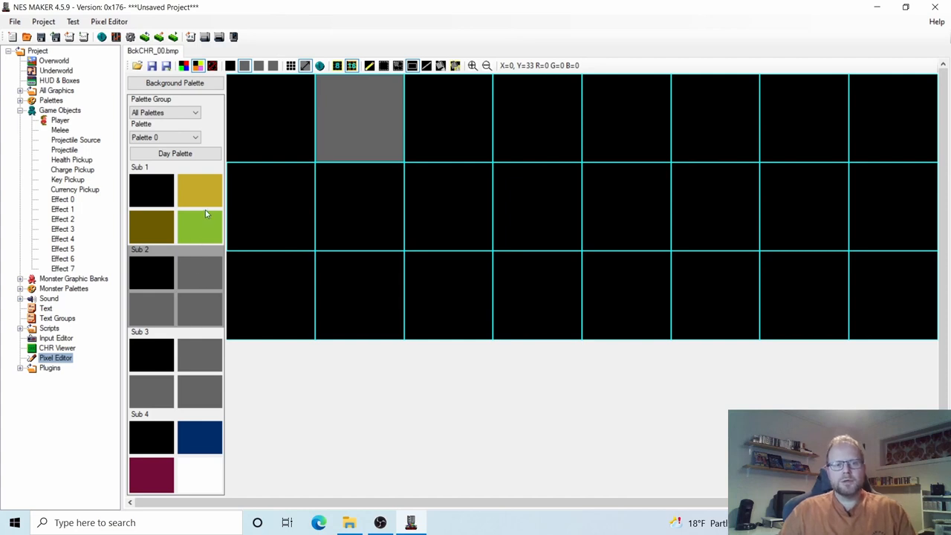
pyautogui.click(212, 191)
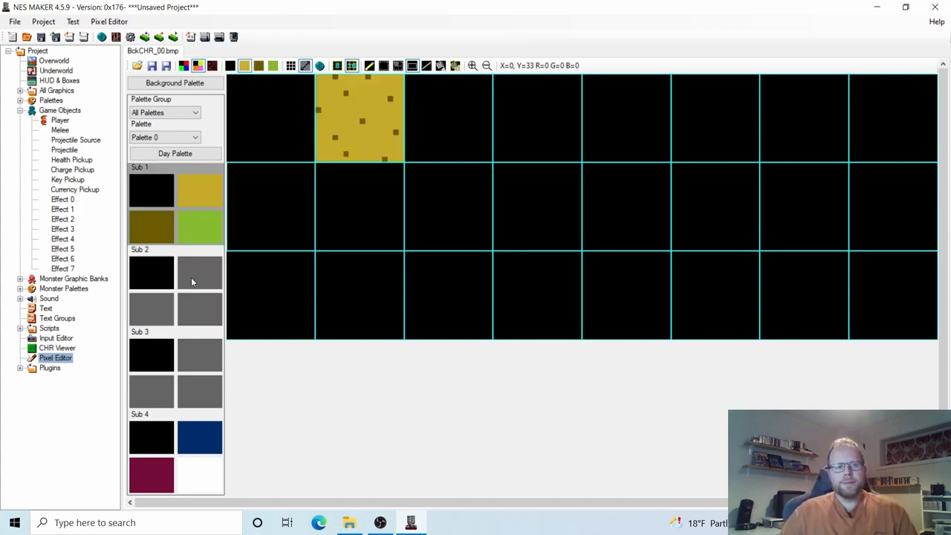
pyautogui.click(191, 281)
pyautogui.click(191, 342)
pyautogui.click(199, 436)
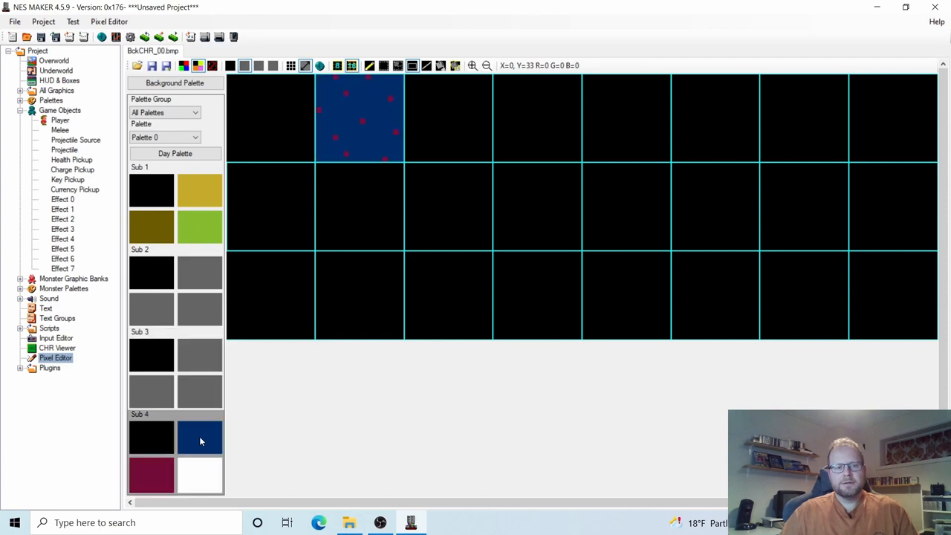
pyautogui.click(185, 199)
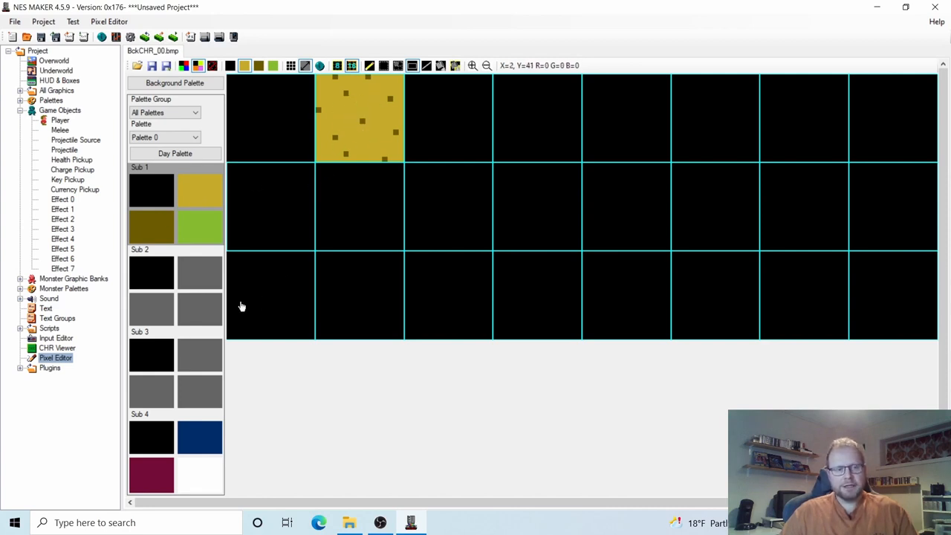
pyautogui.click(191, 277)
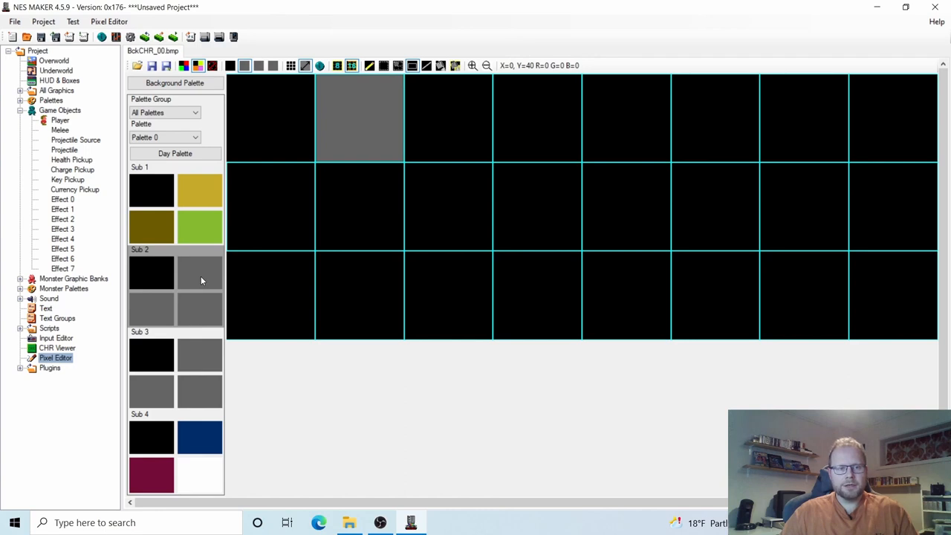
pyautogui.click(198, 194)
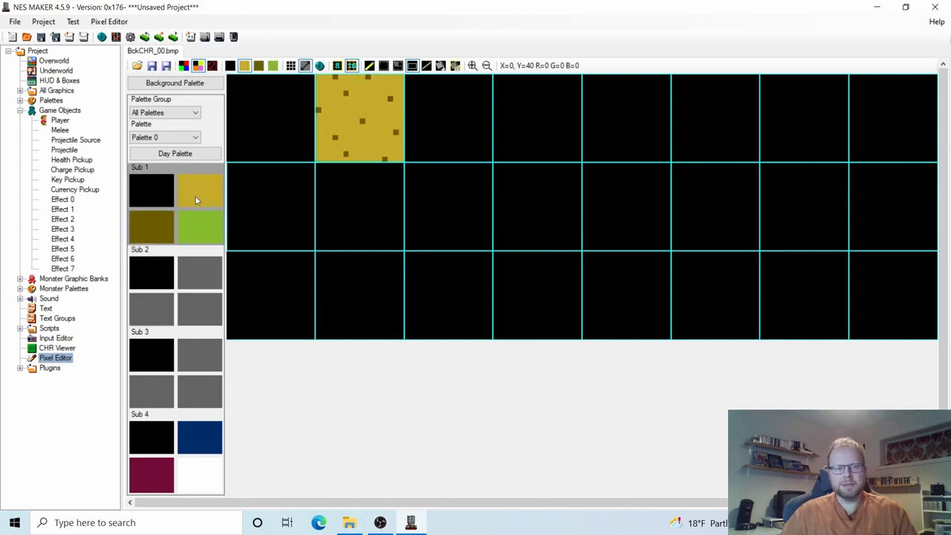
pyautogui.click(203, 286)
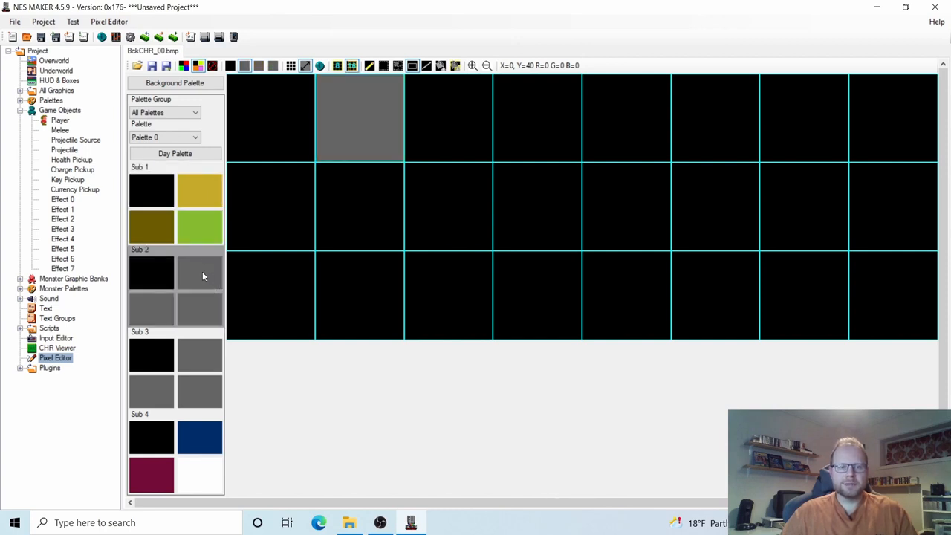
# Set Sub 2 to yellow 28, olive 18 and green 29, and Sub 1's yellow to blue 21.
pyautogui.doubleClick(202, 271)
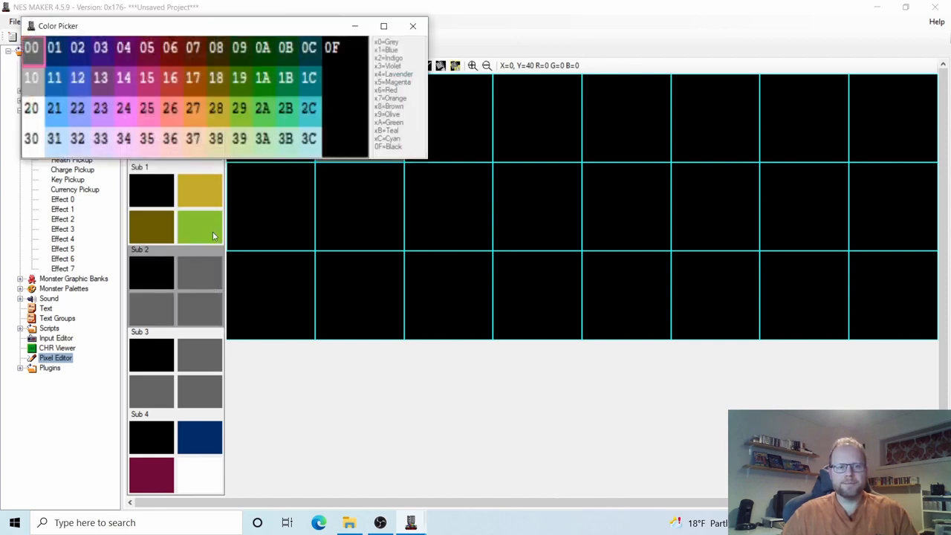
pyautogui.click(219, 111)
pyautogui.doubleClick(155, 311)
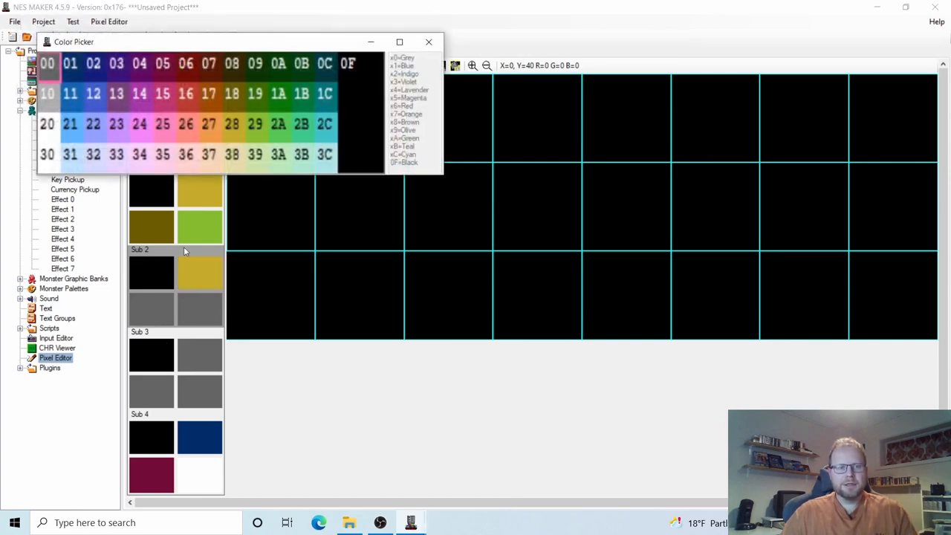
pyautogui.click(242, 94)
pyautogui.doubleClick(200, 318)
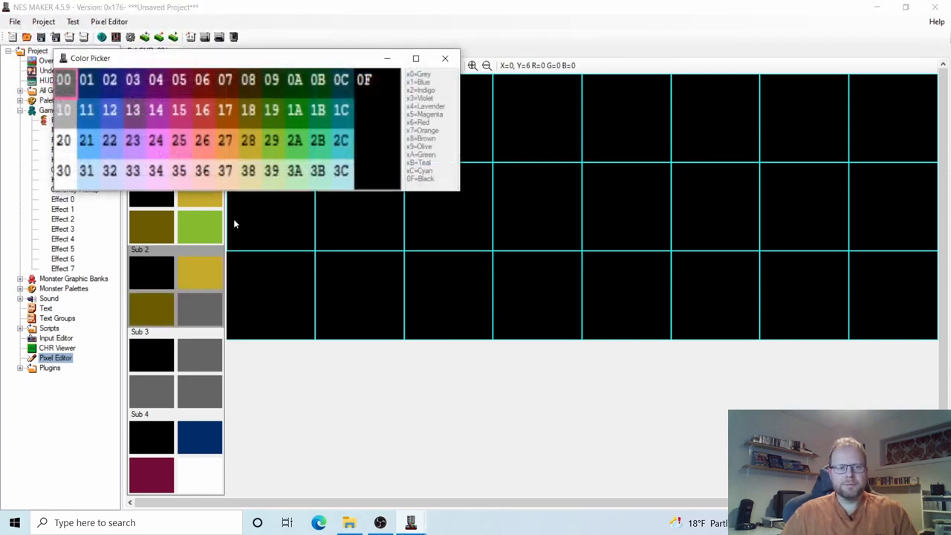
pyautogui.click(274, 138)
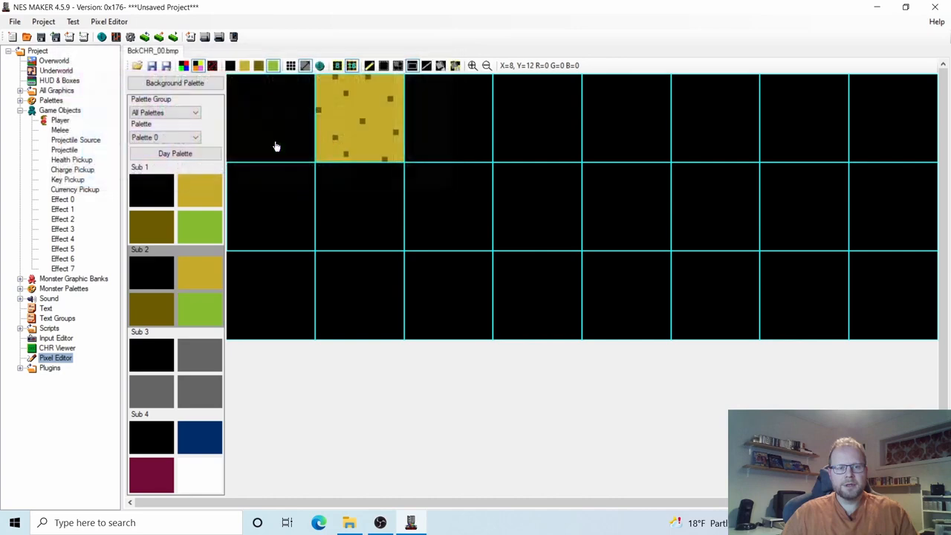
pyautogui.doubleClick(197, 192)
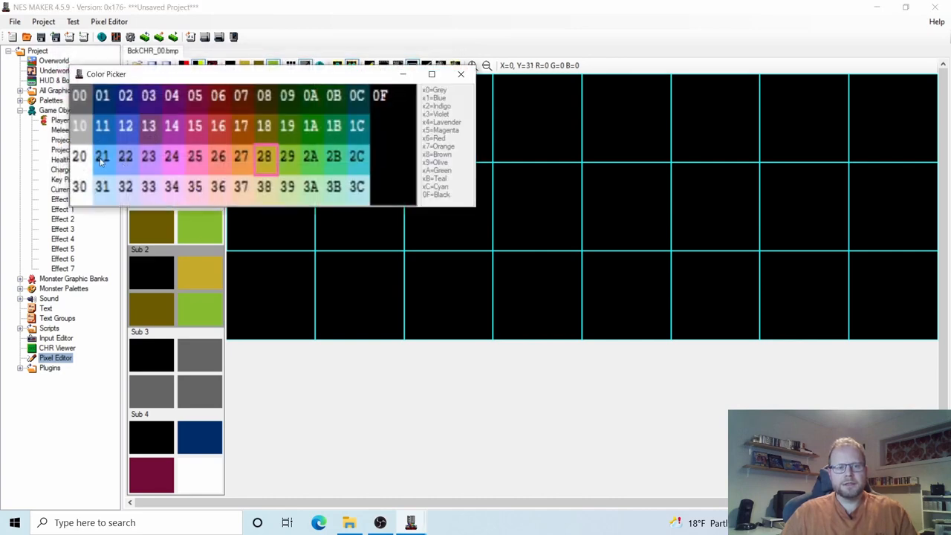
pyautogui.click(103, 158)
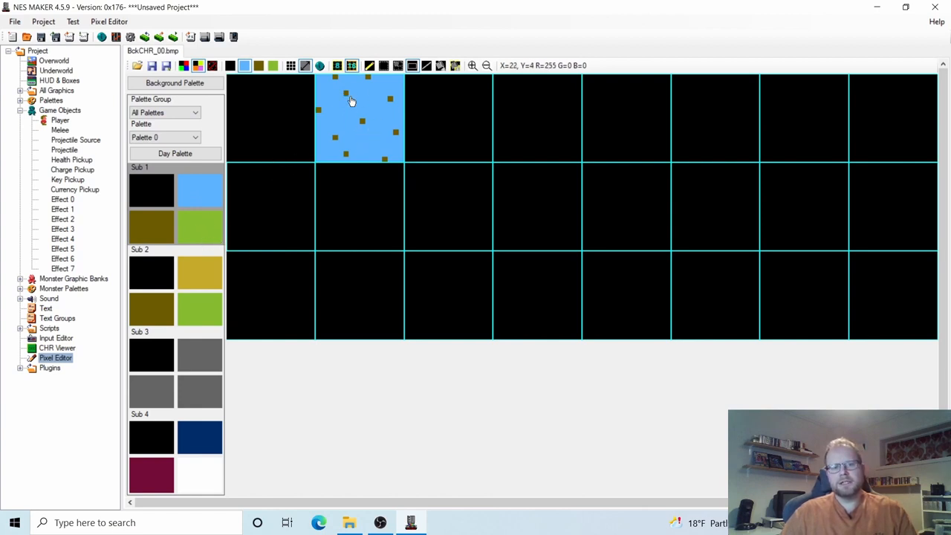
pyautogui.click(191, 282)
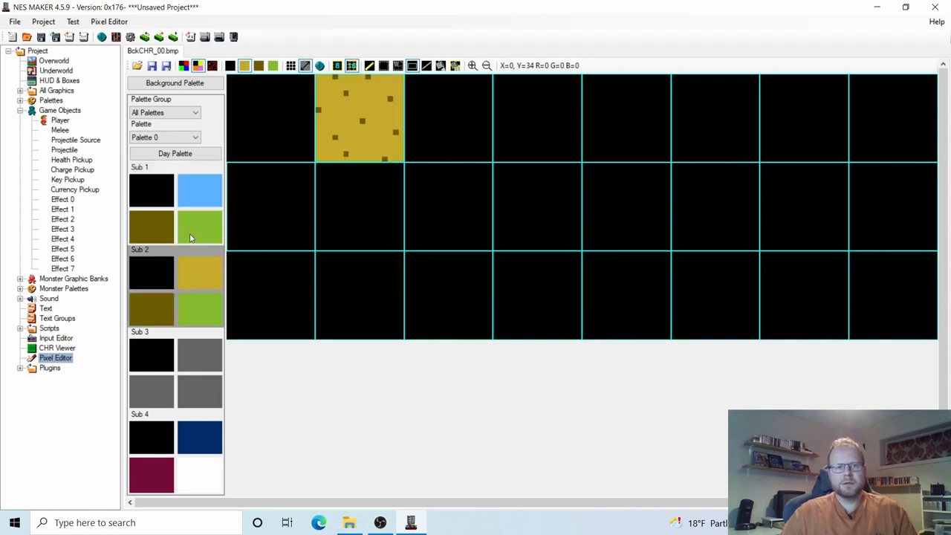
# Flood-fill all four quarters of the first tile with Sub 1's light blue as a sky tile.
pyautogui.click(191, 232)
pyautogui.click(197, 285)
pyautogui.click(202, 230)
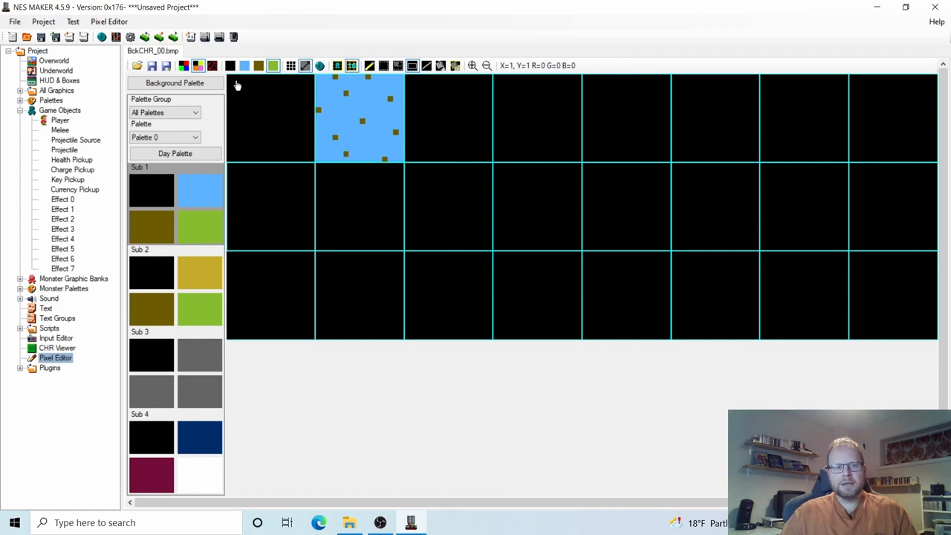
pyautogui.click(455, 66)
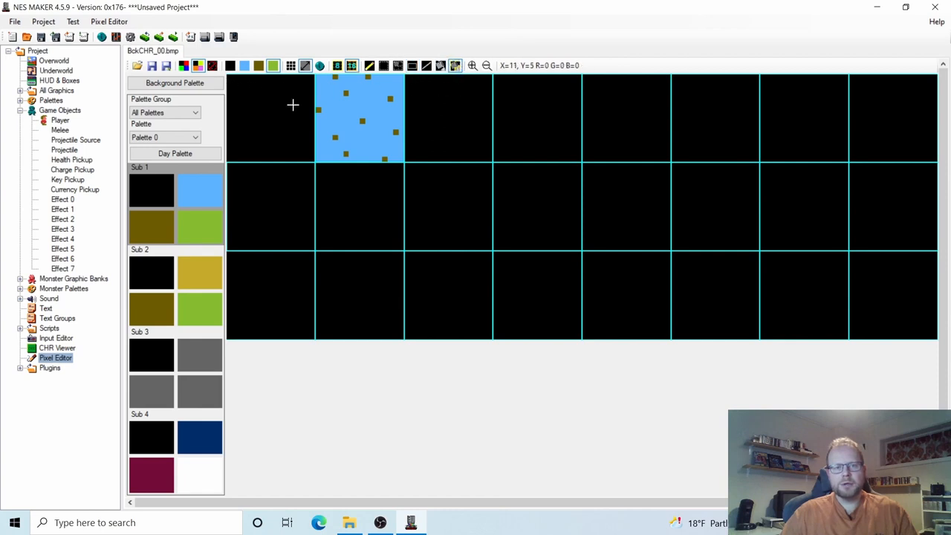
pyautogui.click(274, 99)
pyautogui.click(262, 95)
pyautogui.click(203, 182)
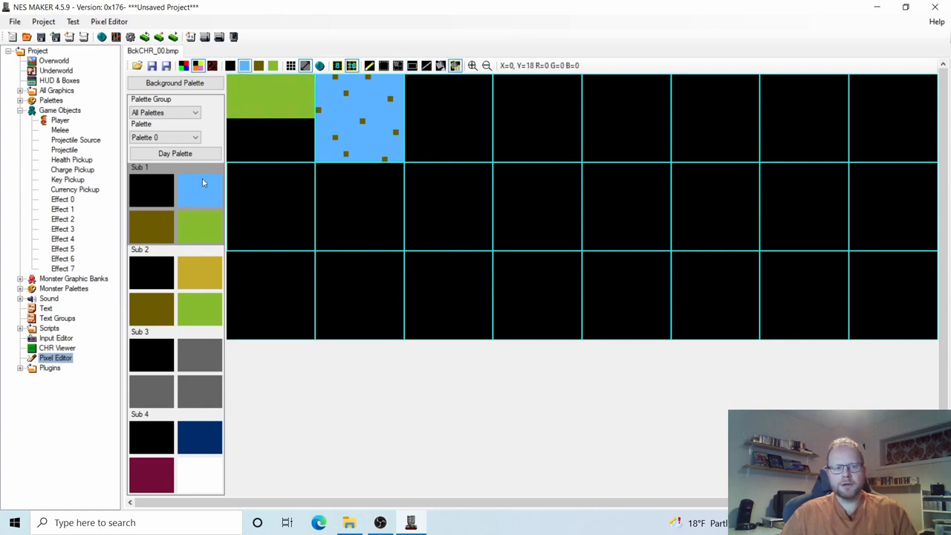
pyautogui.click(238, 97)
pyautogui.click(277, 98)
pyautogui.click(283, 127)
pyautogui.click(254, 131)
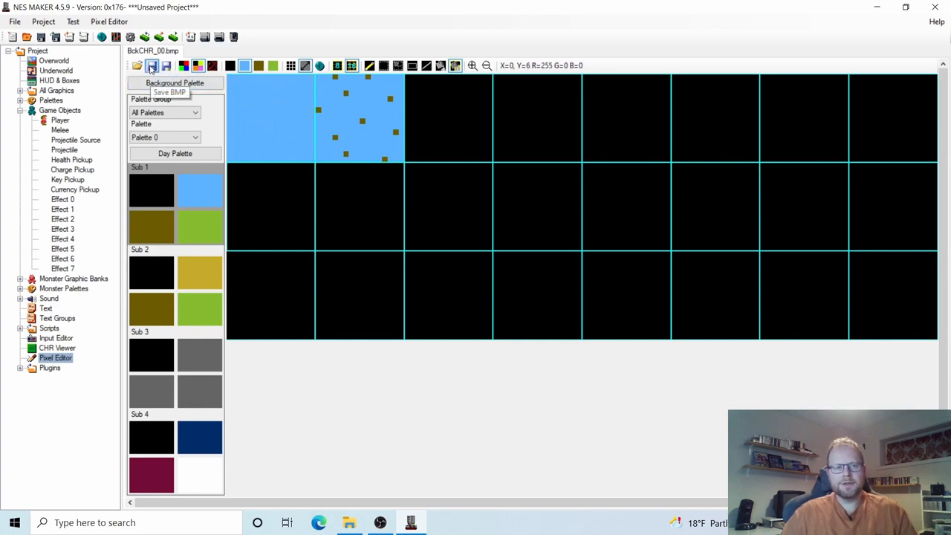
pyautogui.click(54, 60)
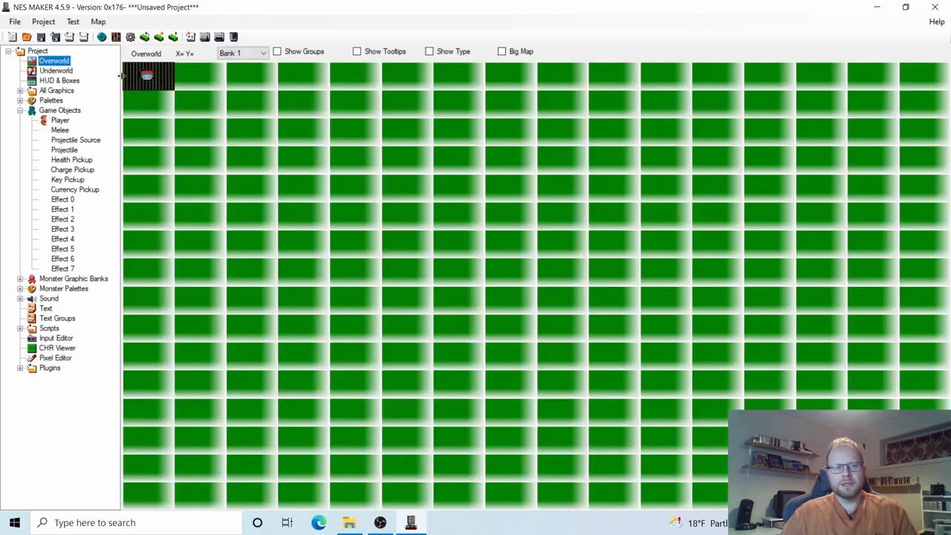
# Preview the top-left overworld screen as solid blue sky with Show HUD turned off.
pyautogui.doubleClick(162, 72)
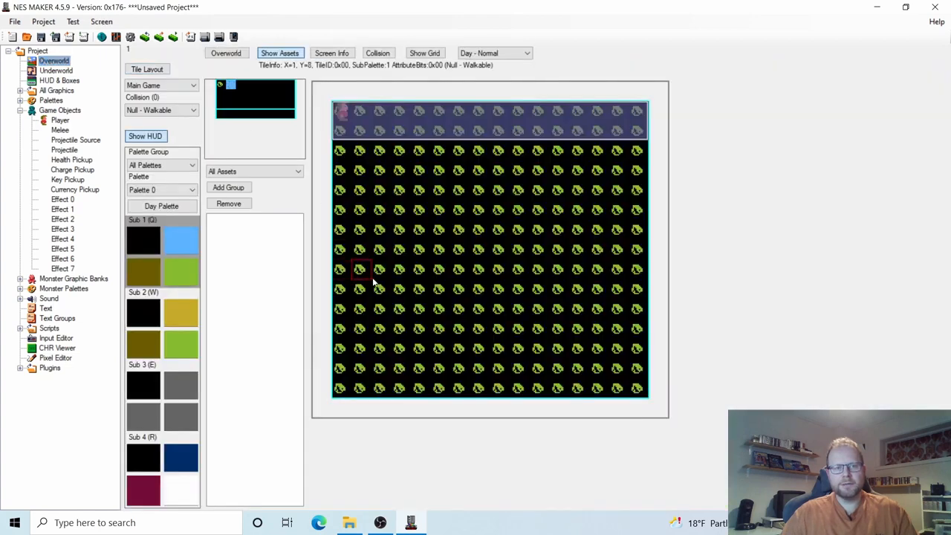
pyautogui.click(55, 359)
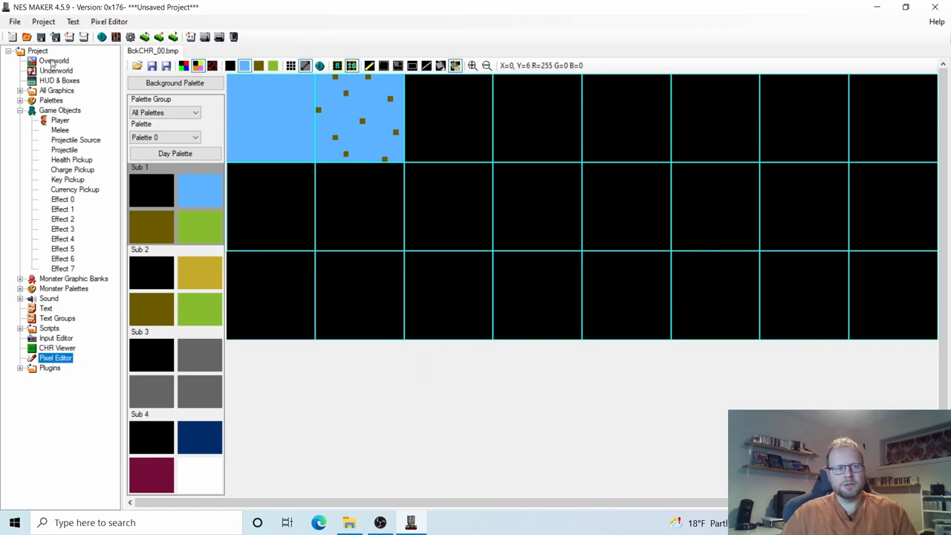
pyautogui.click(52, 61)
pyautogui.doubleClick(156, 75)
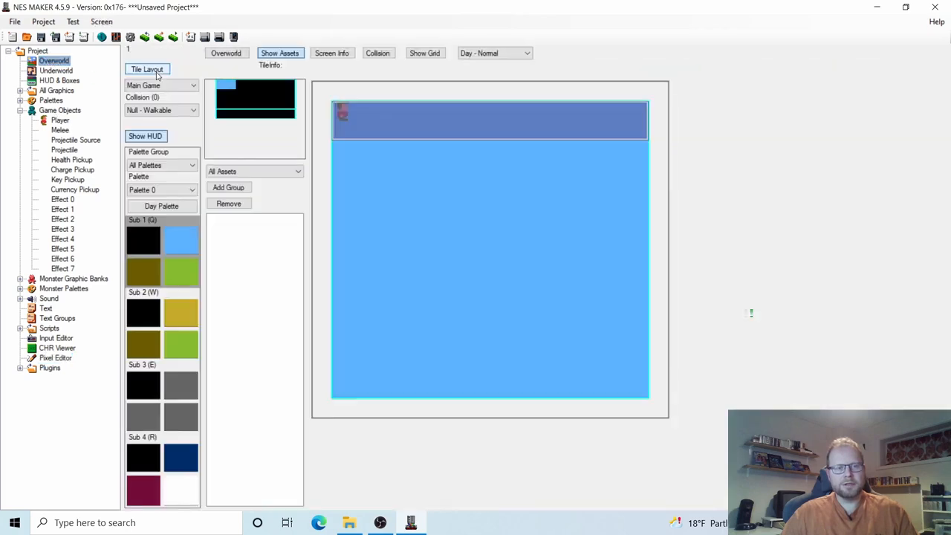
pyautogui.click(229, 53)
pyautogui.doubleClick(190, 74)
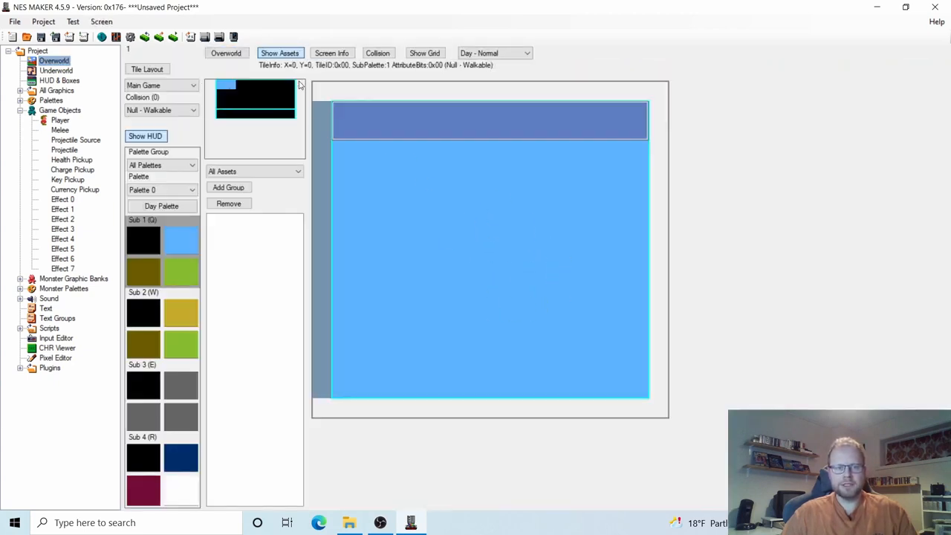
pyautogui.click(236, 55)
pyautogui.doubleClick(148, 75)
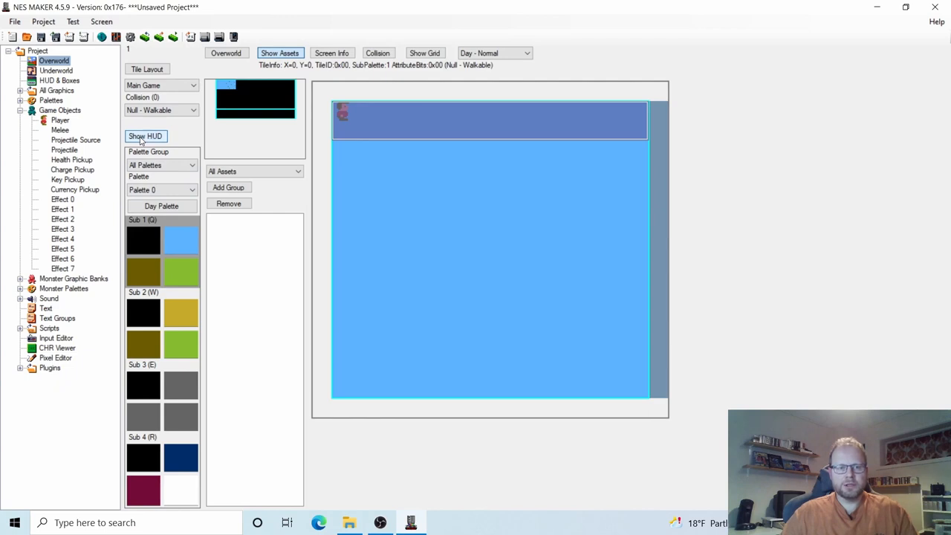
pyautogui.click(132, 138)
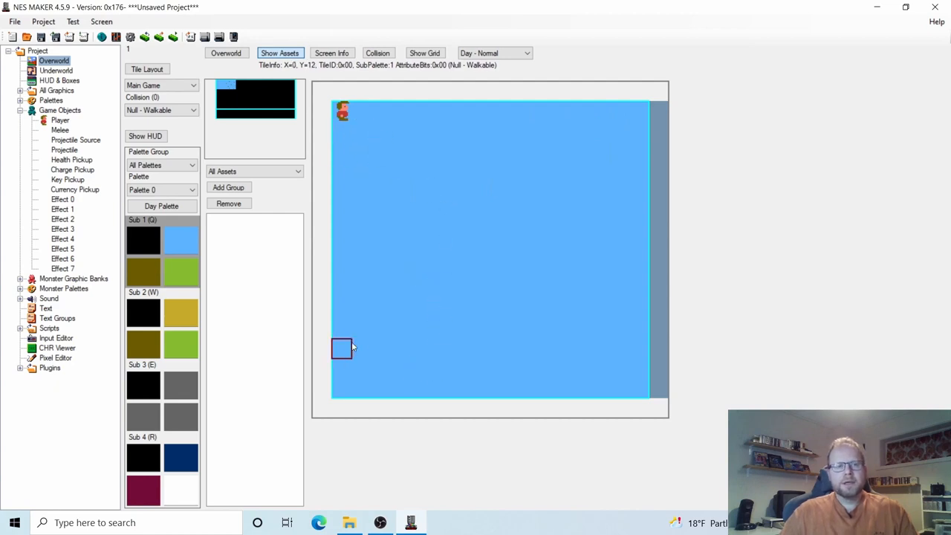
pyautogui.click(55, 357)
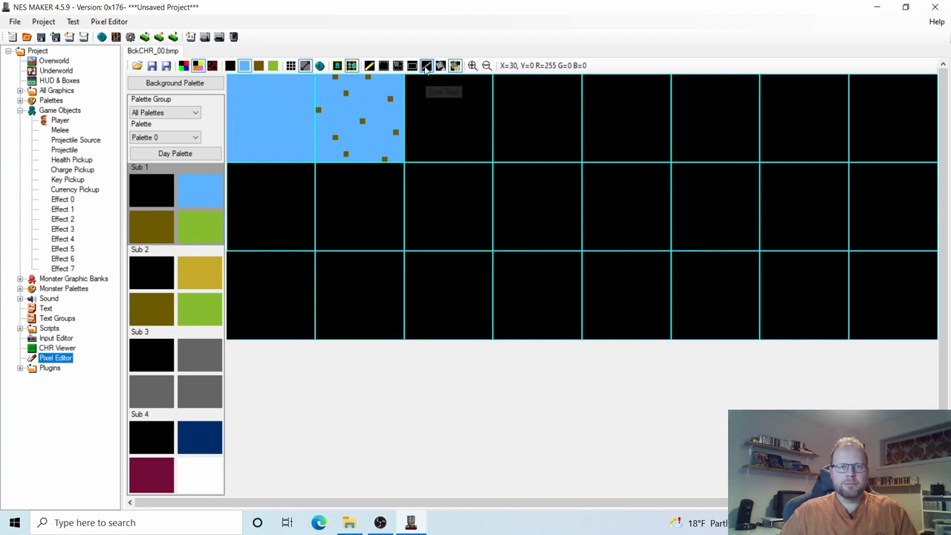
# Copy the speckled dirt tile in Sub 2 colours and paste it into the top row's third slot.
pyautogui.click(200, 276)
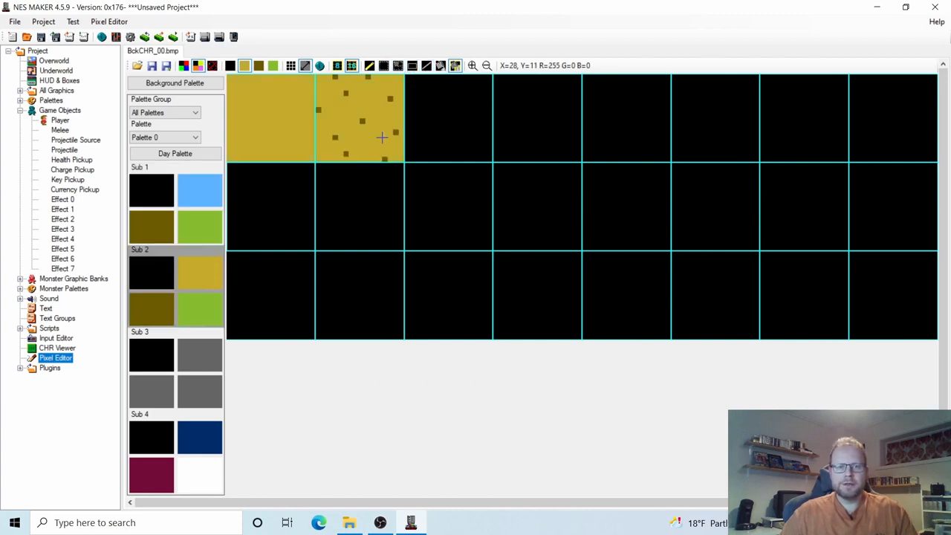
pyautogui.click(398, 66)
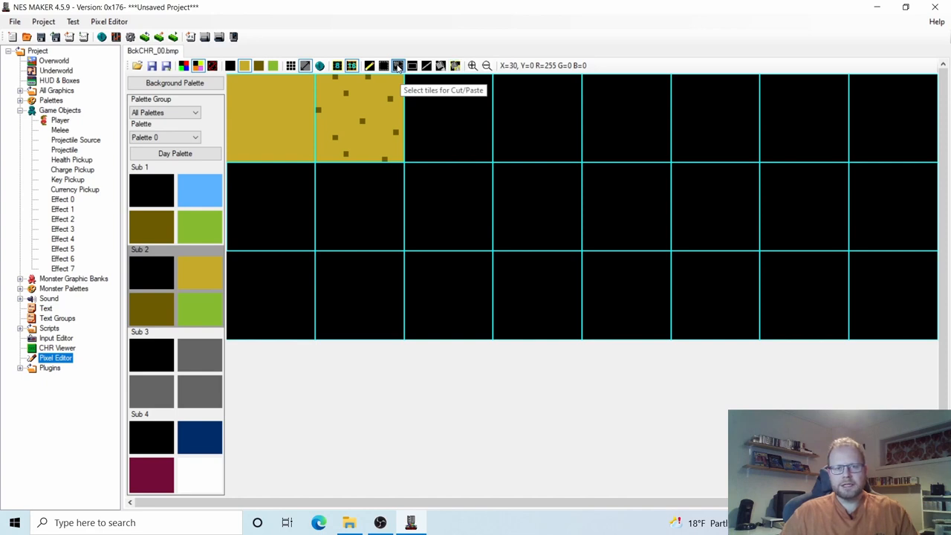
pyautogui.click(366, 114)
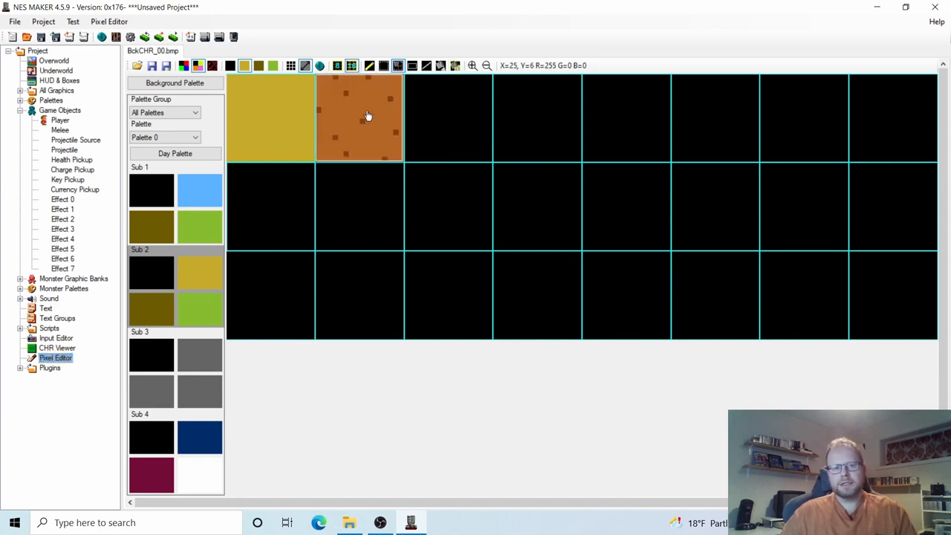
pyautogui.click(366, 116)
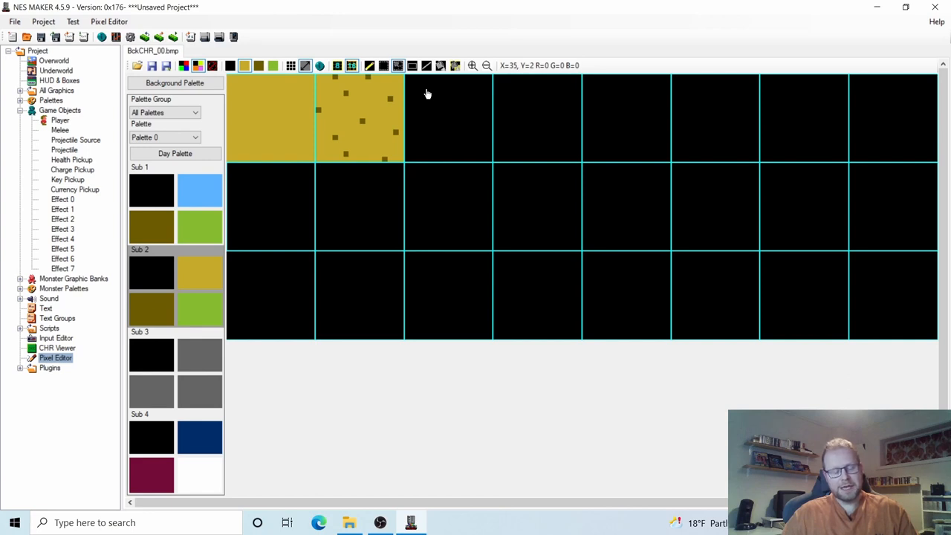
pyautogui.hotkey('ctrl', 'v')
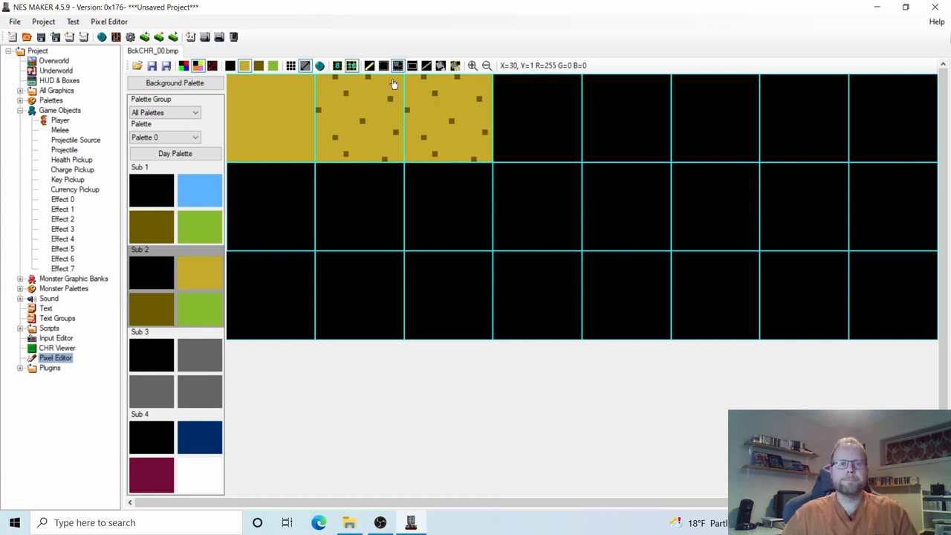
# Pencil a light-green grass layer across the third tile's top, fix stray pixels, and open Sub 2's olive colour choices.
pyautogui.click(369, 66)
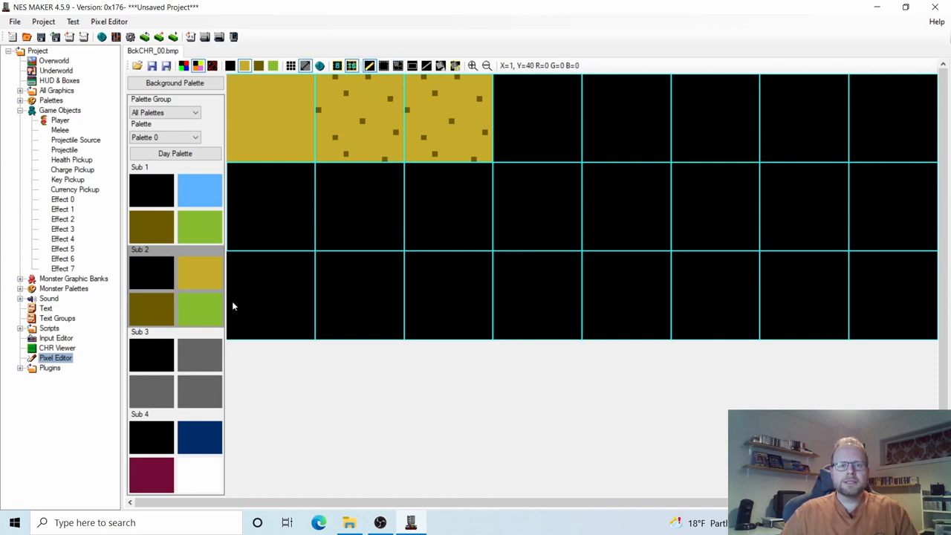
pyautogui.click(199, 309)
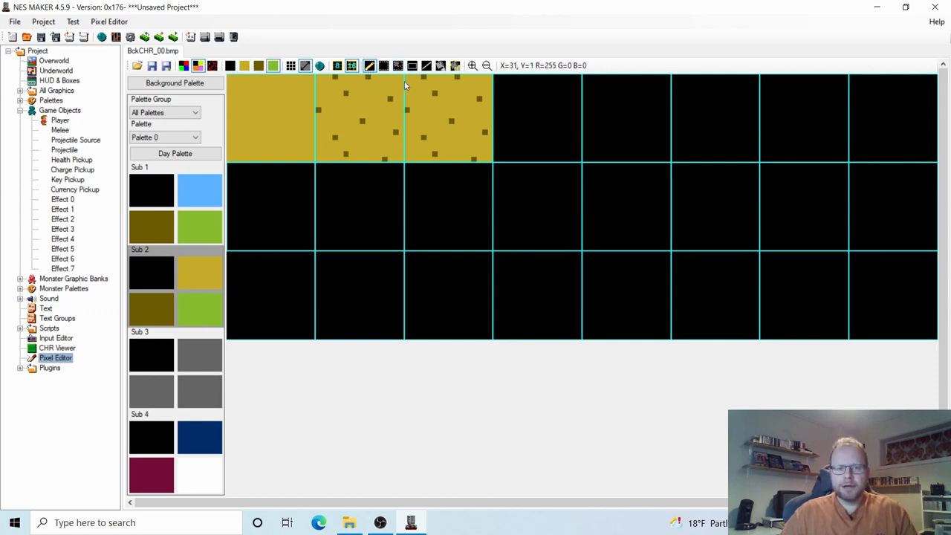
pyautogui.moveTo(407, 77)
pyautogui.mouseDown()
pyautogui.moveTo(453, 76)
pyautogui.moveTo(457, 94)
pyautogui.moveTo(407, 92)
pyautogui.mouseUp()
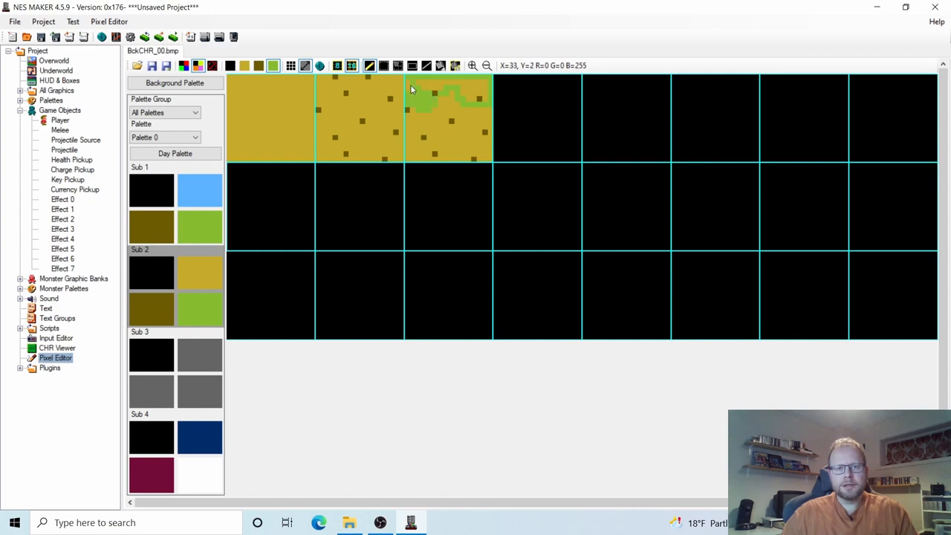
pyautogui.moveTo(414, 80); pyautogui.dragTo(407, 97)
pyautogui.click(480, 81)
pyautogui.click(479, 99)
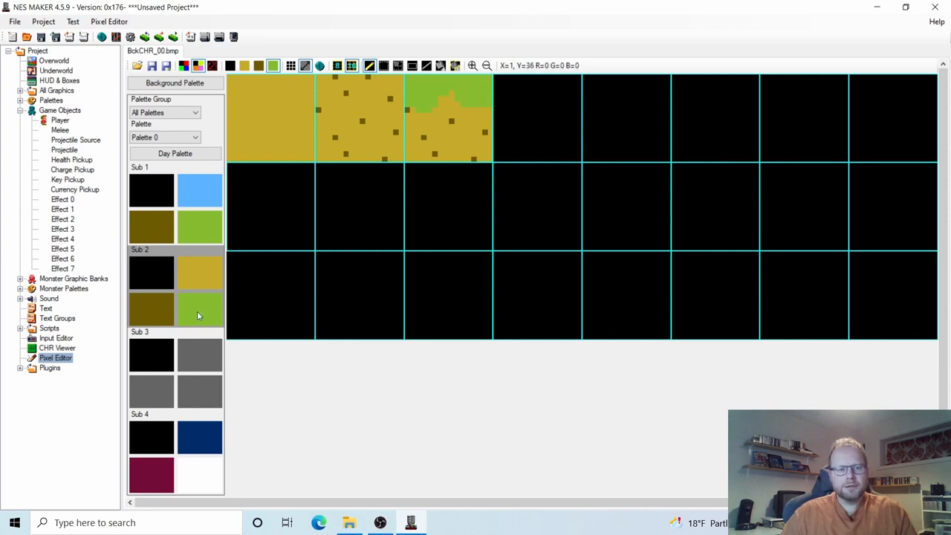
pyautogui.click(155, 309)
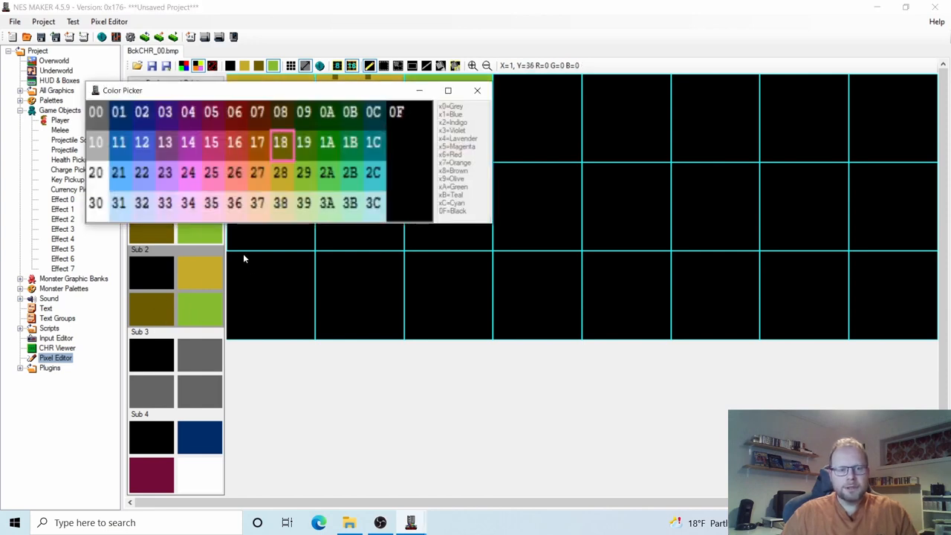
# Change Sub 2's olive to dark green 19 and outline the grass edge and top of the third tile.
pyautogui.click(306, 146)
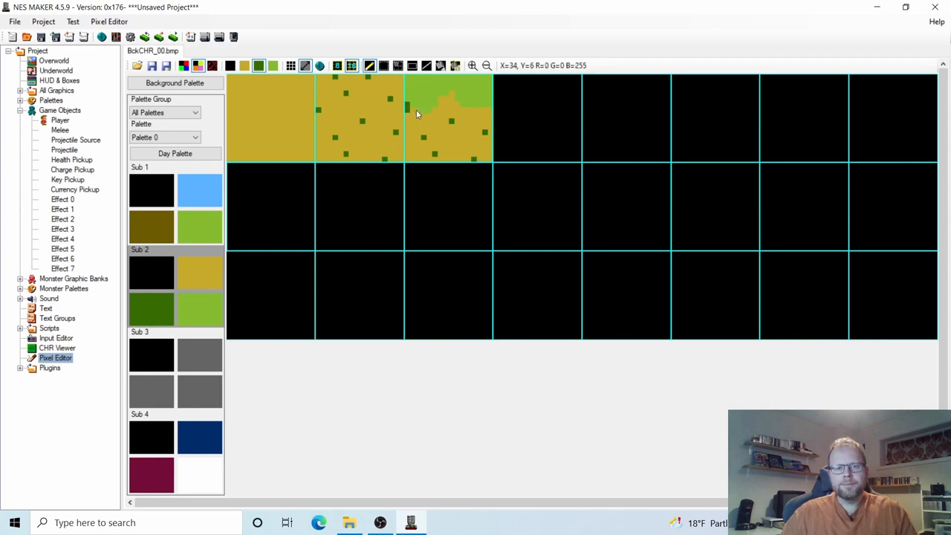
pyautogui.moveTo(417, 110); pyautogui.dragTo(423, 111)
pyautogui.click(185, 273)
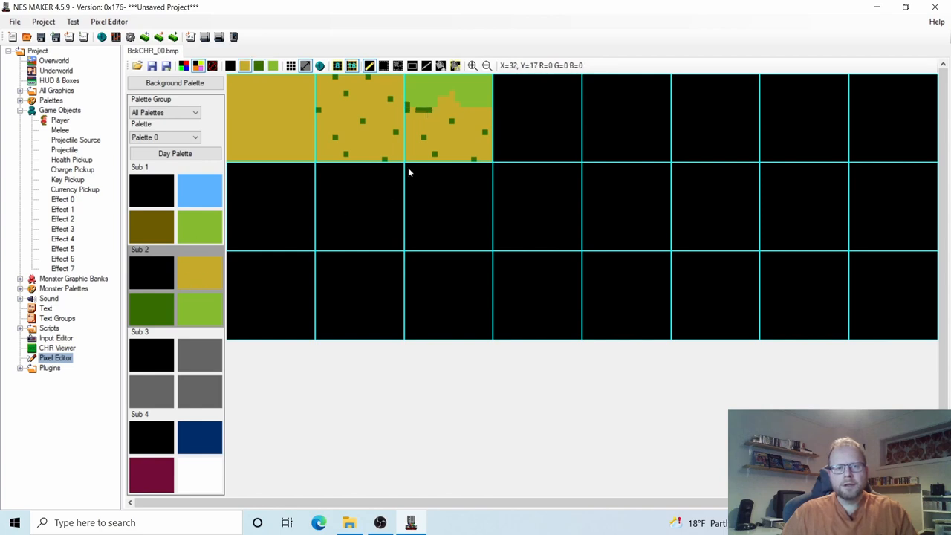
pyautogui.click(144, 308)
pyautogui.click(412, 110)
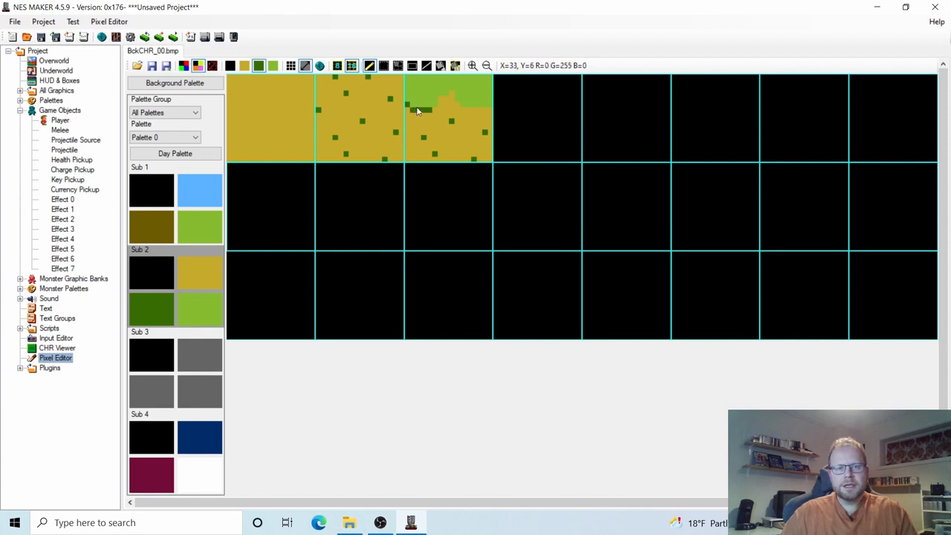
pyautogui.click(436, 105)
pyautogui.click(442, 97)
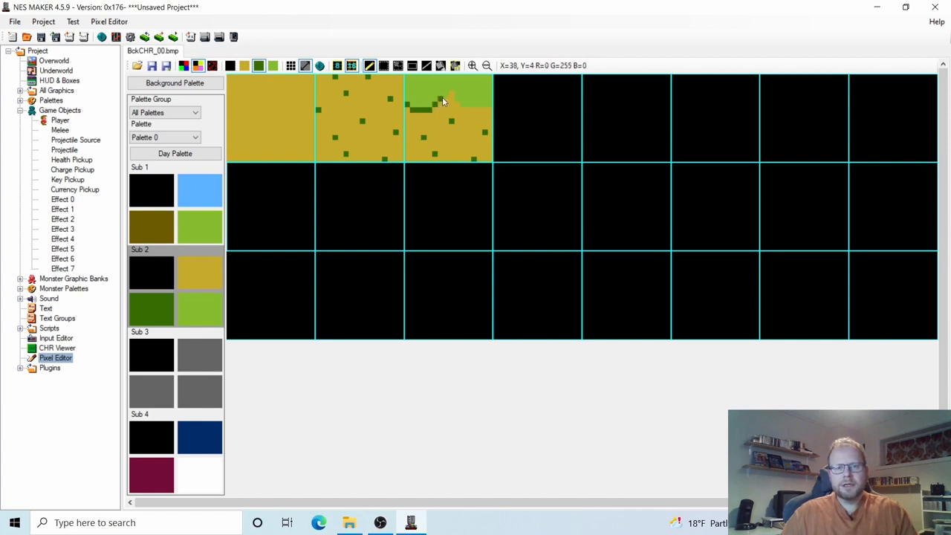
pyautogui.click(447, 97)
pyautogui.click(452, 93)
pyautogui.click(460, 99)
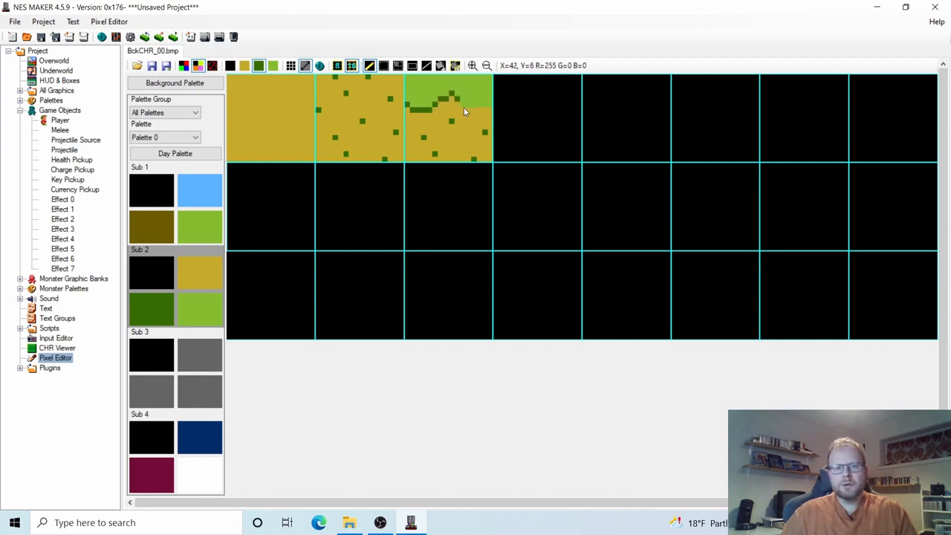
pyautogui.moveTo(463, 104); pyautogui.dragTo(492, 105)
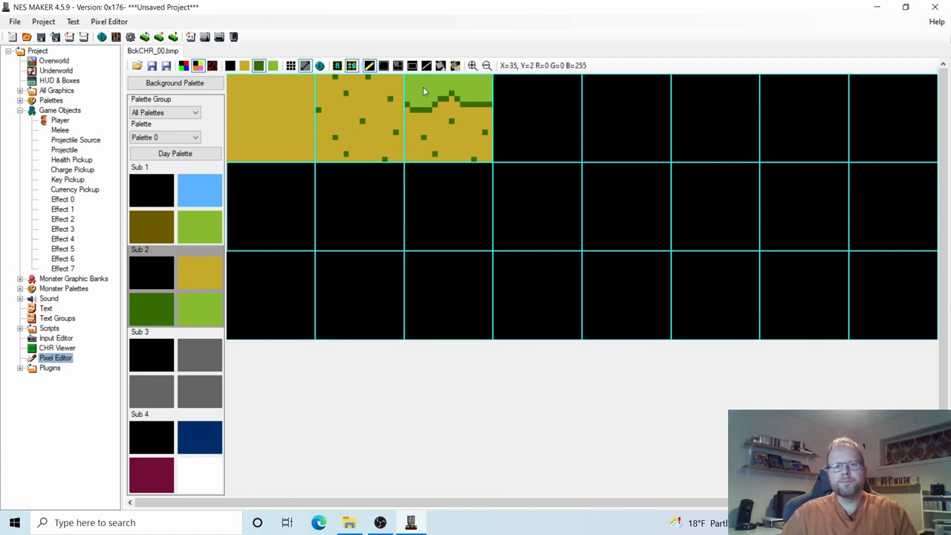
pyautogui.moveTo(405, 76); pyautogui.dragTo(493, 76)
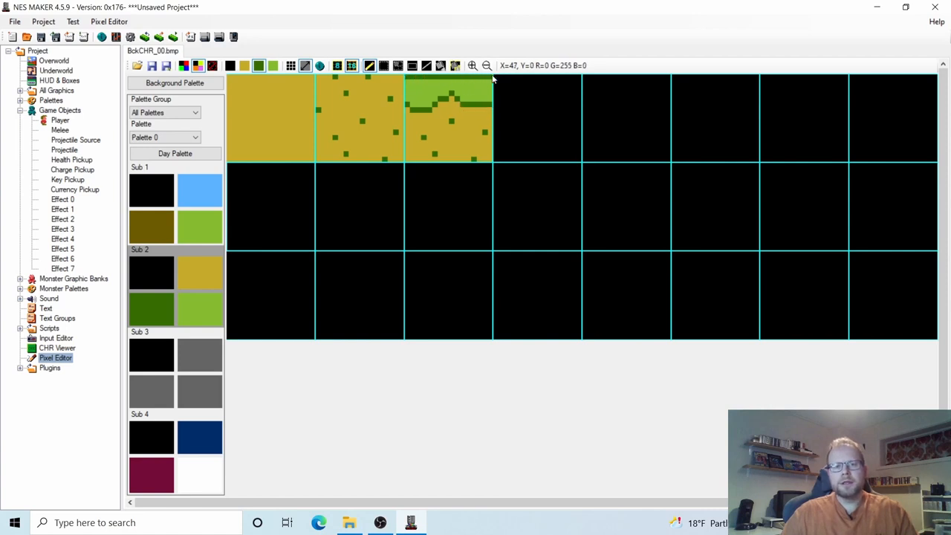
# Save the background tileset BMP and open the first Overworld screen for editing.
pyautogui.click(151, 67)
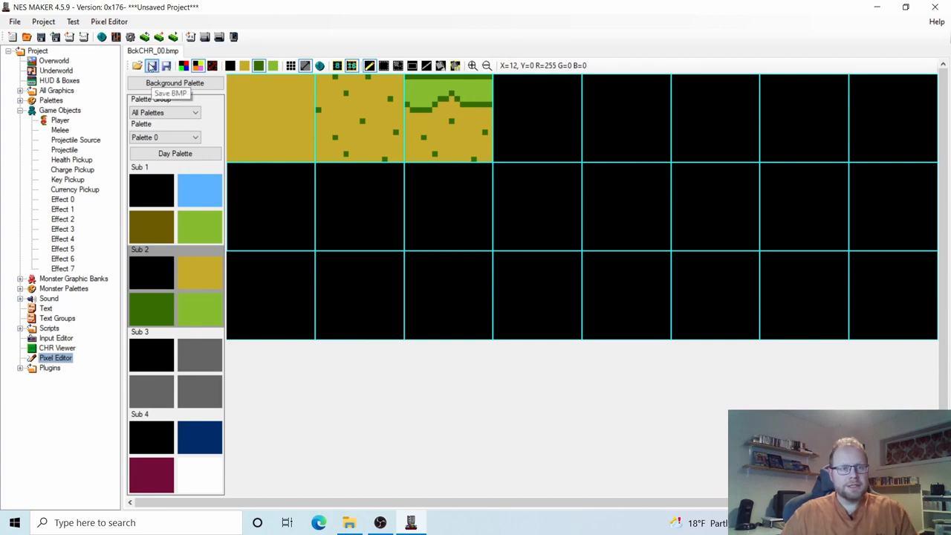
pyautogui.click(54, 61)
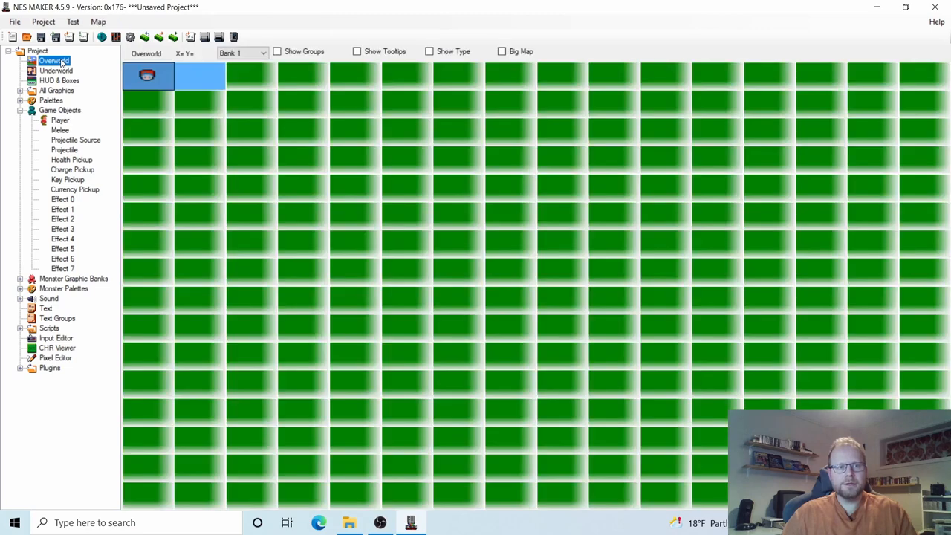
pyautogui.doubleClick(146, 75)
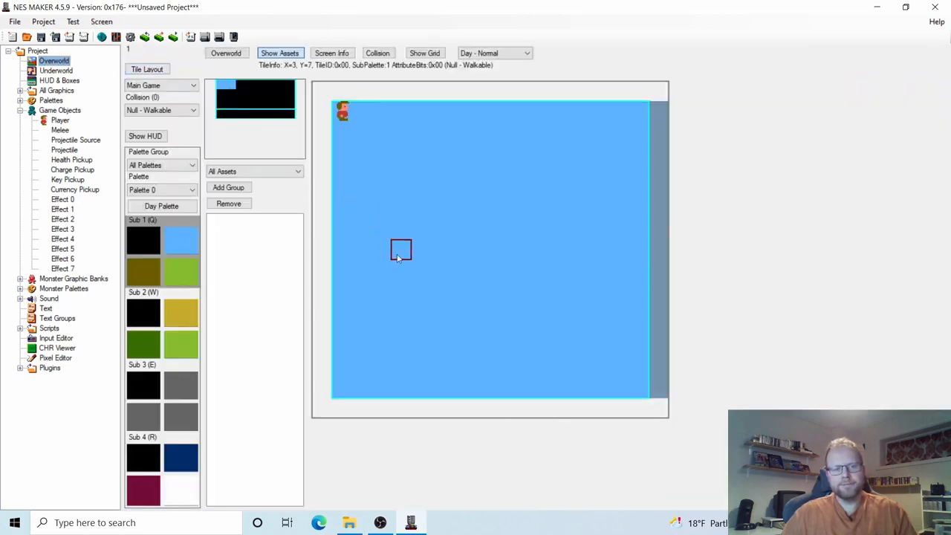
# Select the Sub 2 gold-and-green palette and place the player on a centre tile of the screen.
pyautogui.click(170, 312)
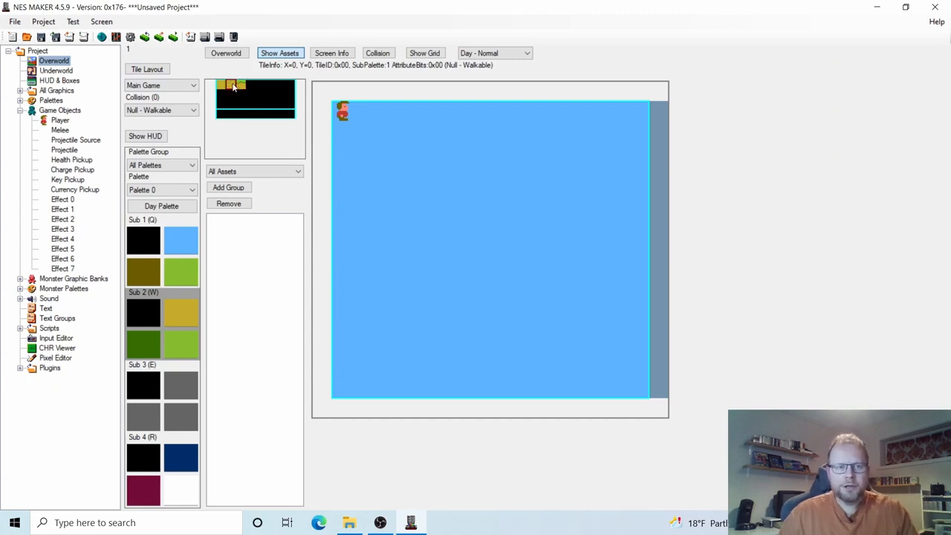
pyautogui.rightClick(439, 249)
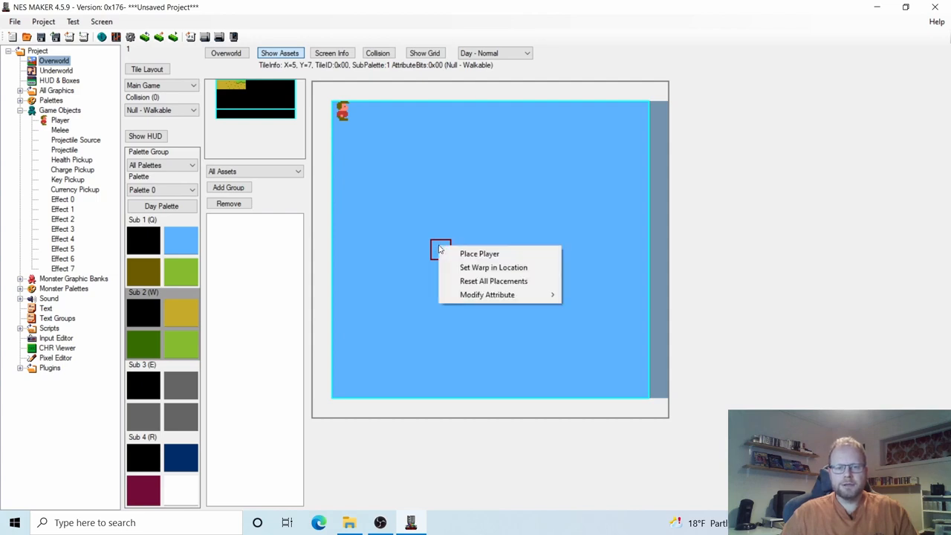
pyautogui.click(479, 254)
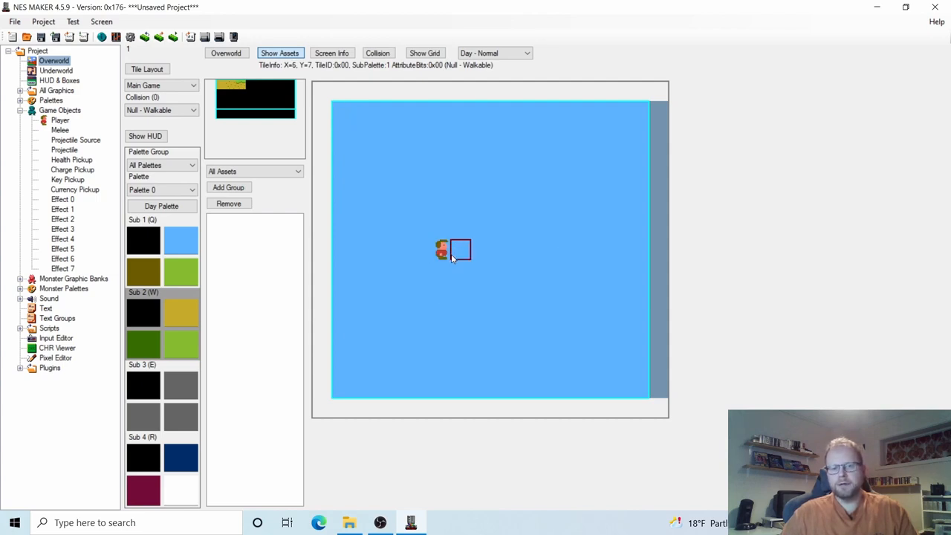
# Paint speckled dirt tiles in a two-wide left wall and along the bottom to the right edge.
pyautogui.click(229, 85)
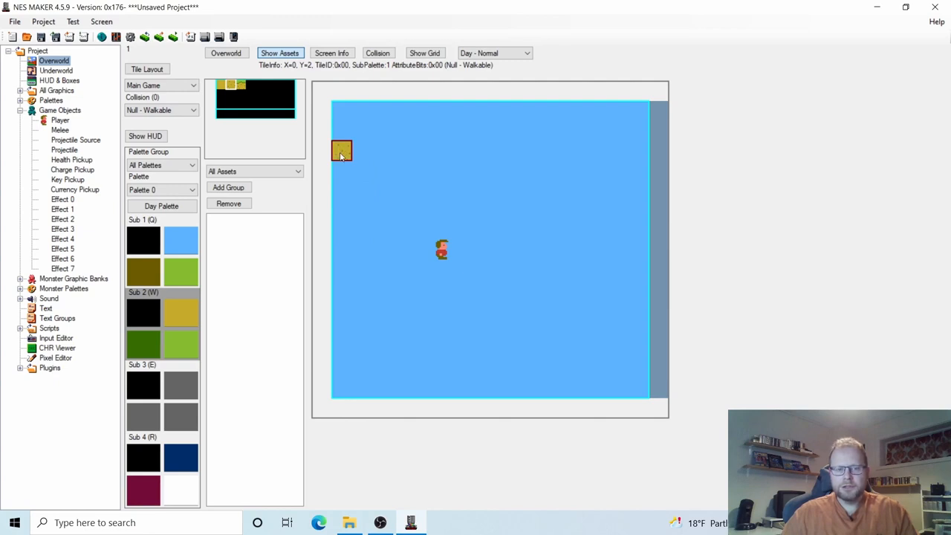
pyautogui.moveTo(341, 155)
pyautogui.mouseDown()
pyautogui.moveTo(342, 387)
pyautogui.moveTo(599, 389)
pyautogui.moveTo(537, 388)
pyautogui.moveTo(618, 388)
pyautogui.moveTo(637, 368)
pyautogui.moveTo(365, 371)
pyautogui.mouseUp()
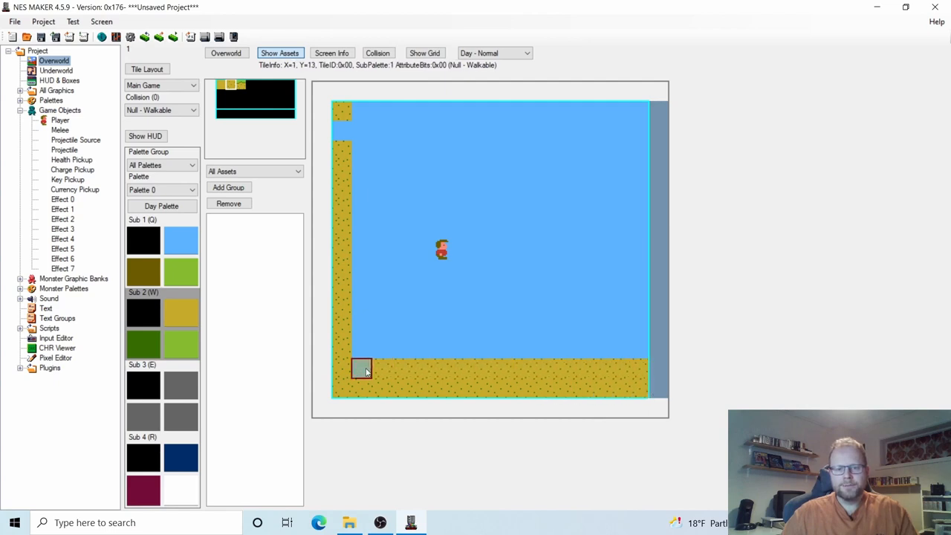
pyautogui.moveTo(339, 126)
pyautogui.mouseDown()
pyautogui.moveTo(361, 112)
pyautogui.moveTo(368, 347)
pyautogui.moveTo(487, 348)
pyautogui.mouseUp()
pyautogui.moveTo(599, 346)
pyautogui.mouseDown()
pyautogui.moveTo(637, 346)
pyautogui.moveTo(599, 351)
pyautogui.mouseUp()
pyautogui.click(600, 350)
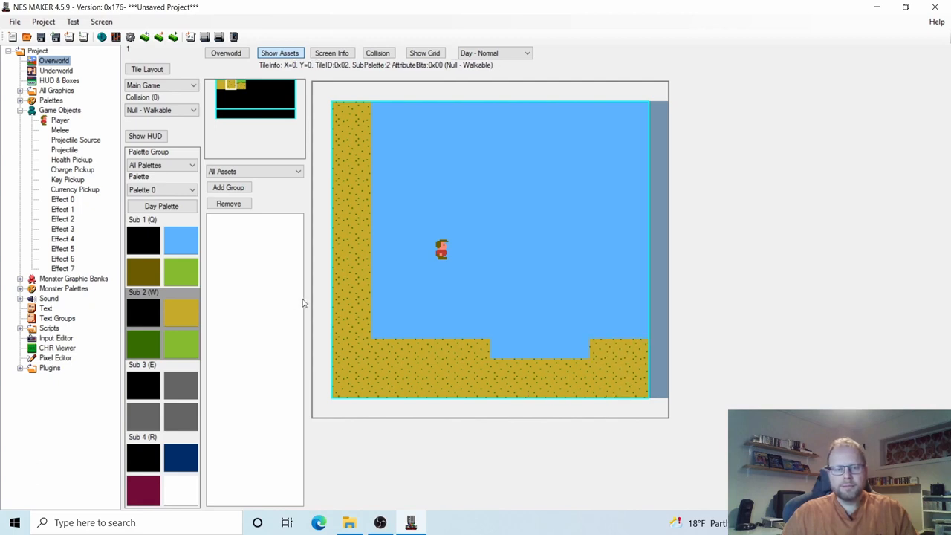
# Lay grass-topped tiles along the ground's top row and the left wall's top, repainting a stray strip with dirt.
pyautogui.click(240, 86)
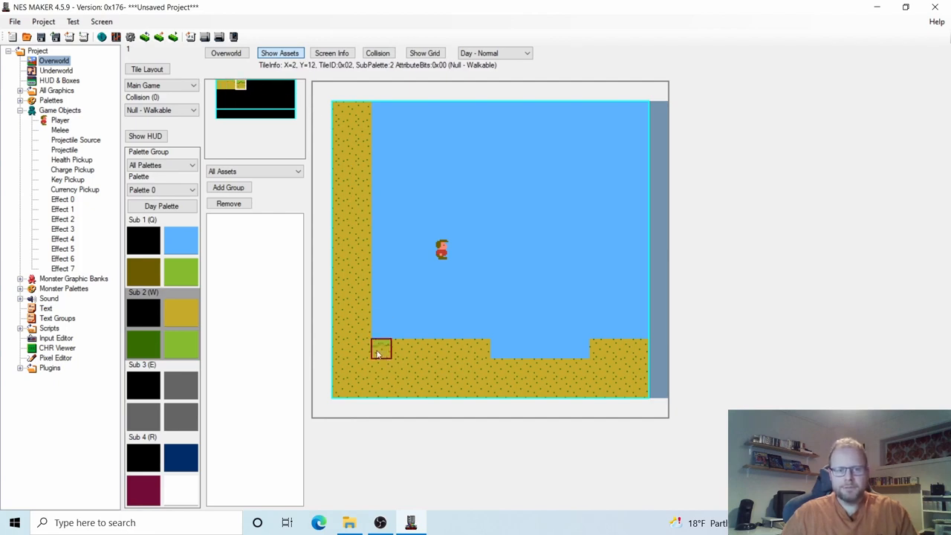
pyautogui.moveTo(383, 352)
pyautogui.mouseDown()
pyautogui.moveTo(482, 352)
pyautogui.moveTo(561, 388)
pyautogui.moveTo(541, 372)
pyautogui.moveTo(582, 369)
pyautogui.moveTo(599, 347)
pyautogui.moveTo(639, 346)
pyautogui.mouseUp()
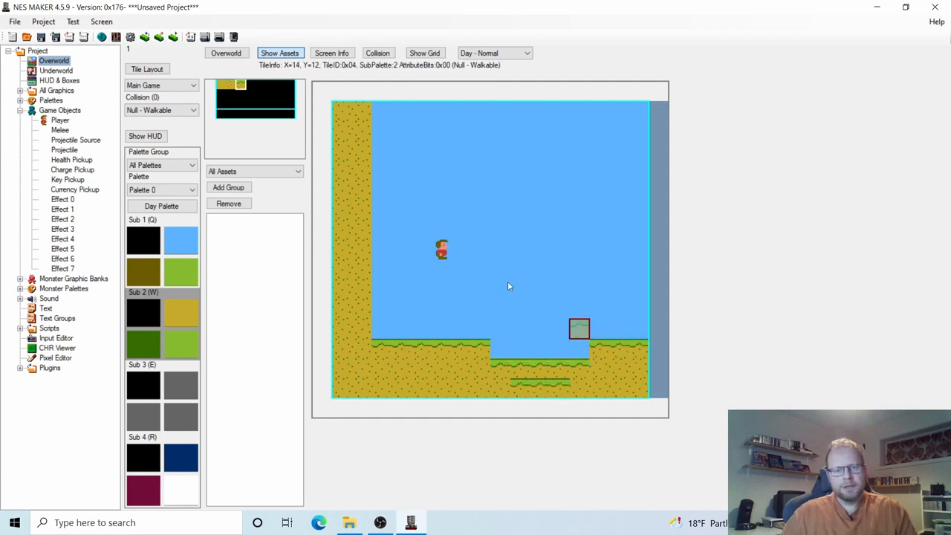
pyautogui.click(228, 87)
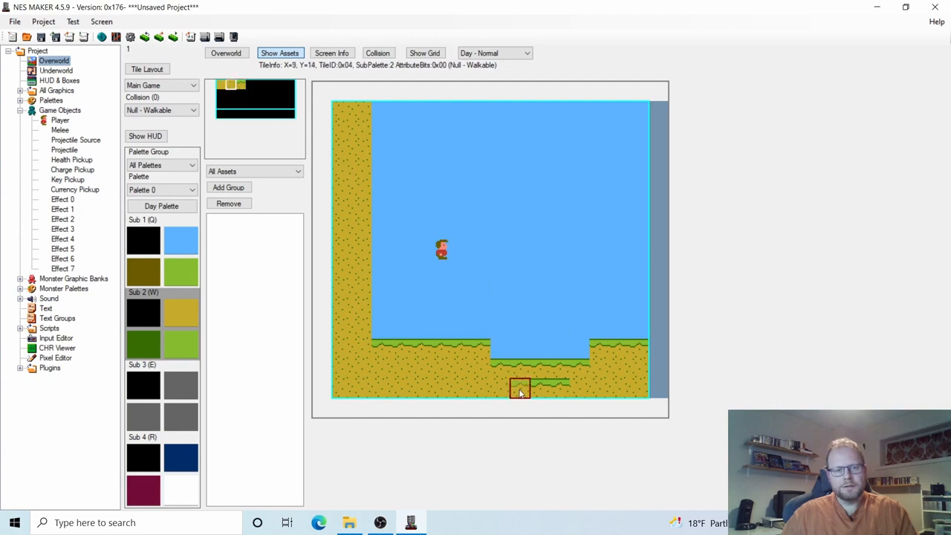
pyautogui.moveTo(518, 386); pyautogui.dragTo(555, 386)
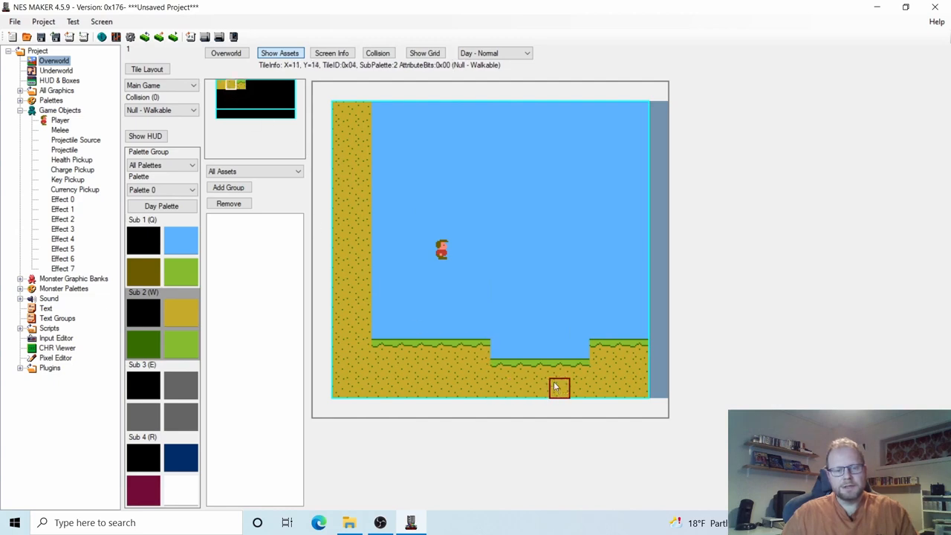
pyautogui.click(241, 86)
pyautogui.moveTo(346, 113); pyautogui.dragTo(367, 116)
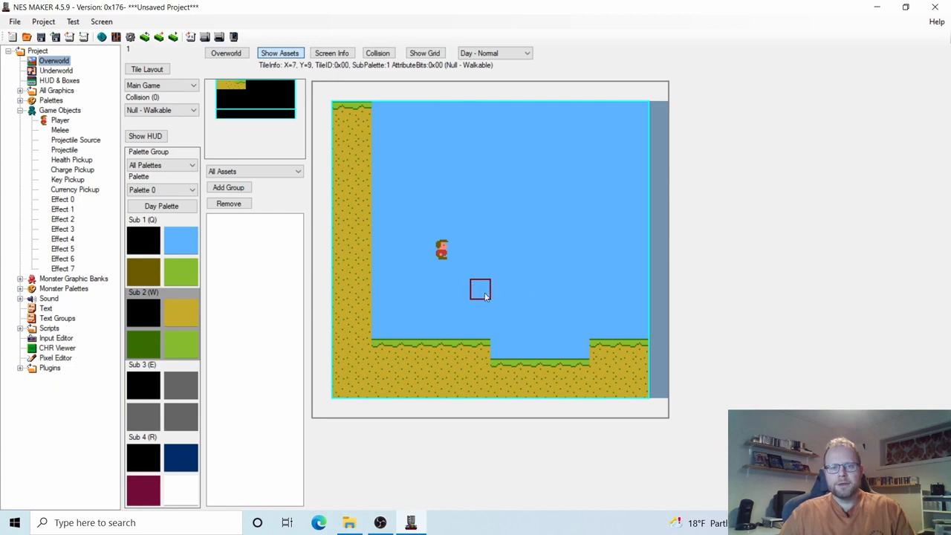
# Place the player just above the left ground and turn on the collision overlay, all tiles 00.
pyautogui.rightClick(418, 314)
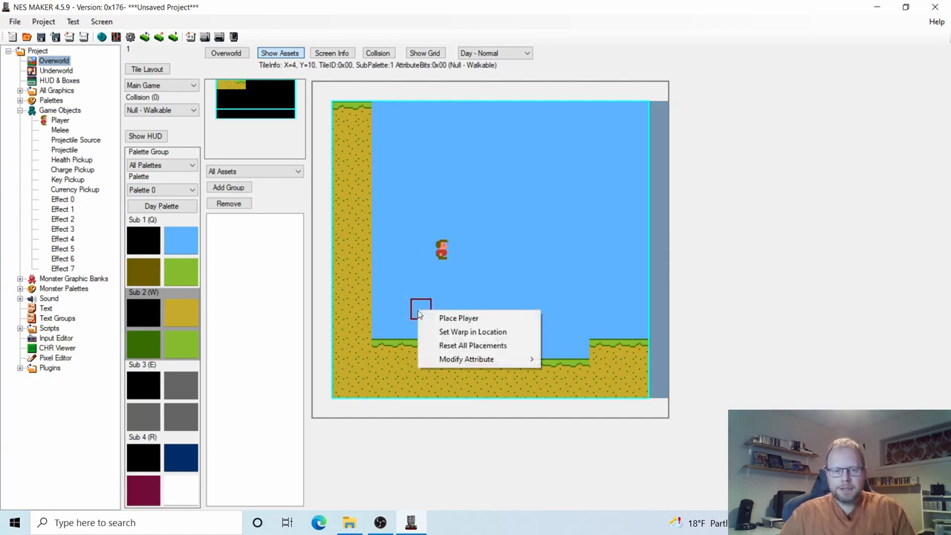
pyautogui.click(431, 318)
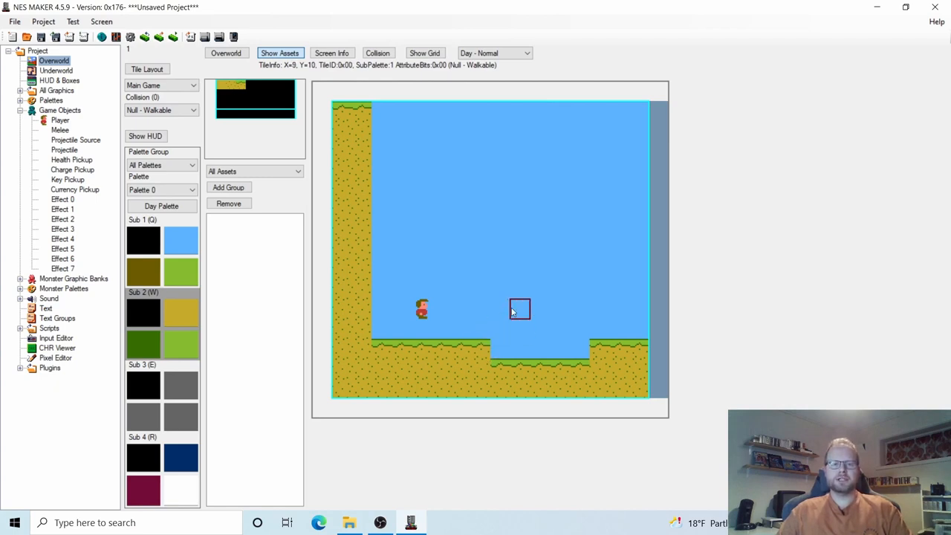
pyautogui.click(377, 54)
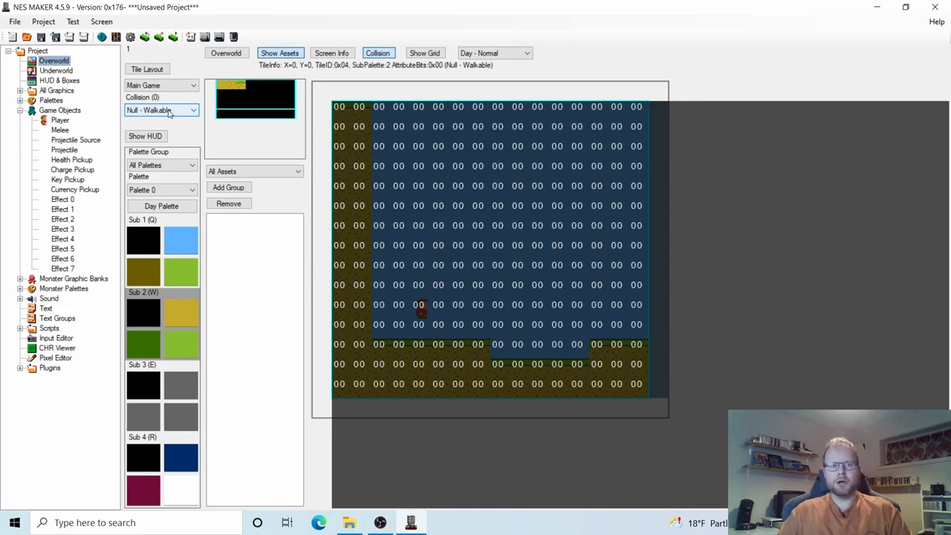
# Choose Solid from the collision type list, hiding the collision overlay during the change and then showing it again.
pyautogui.click(380, 55)
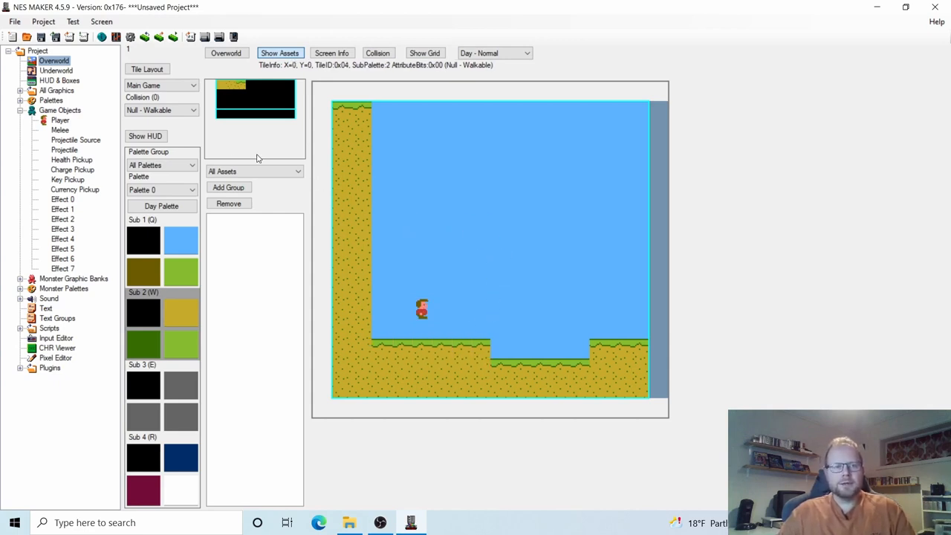
pyautogui.click(157, 111)
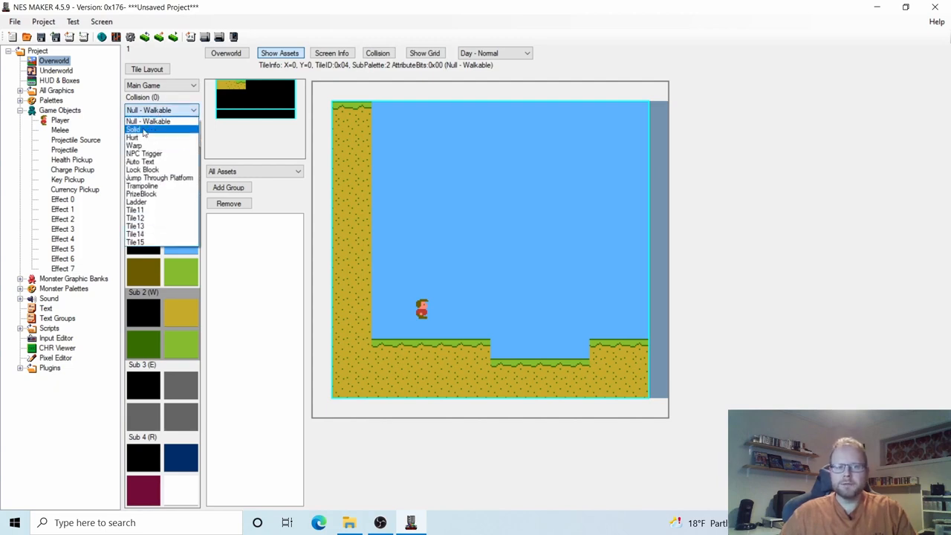
pyautogui.click(145, 131)
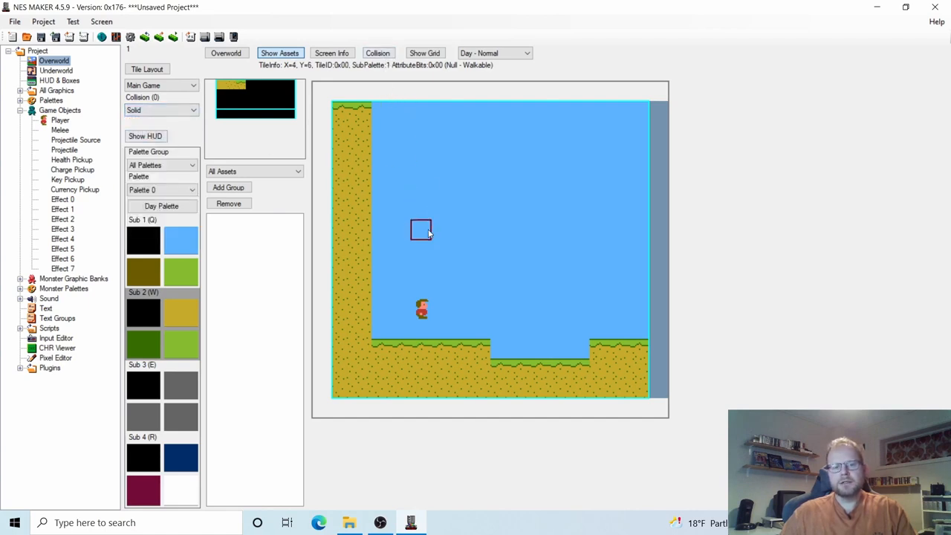
pyautogui.click(377, 55)
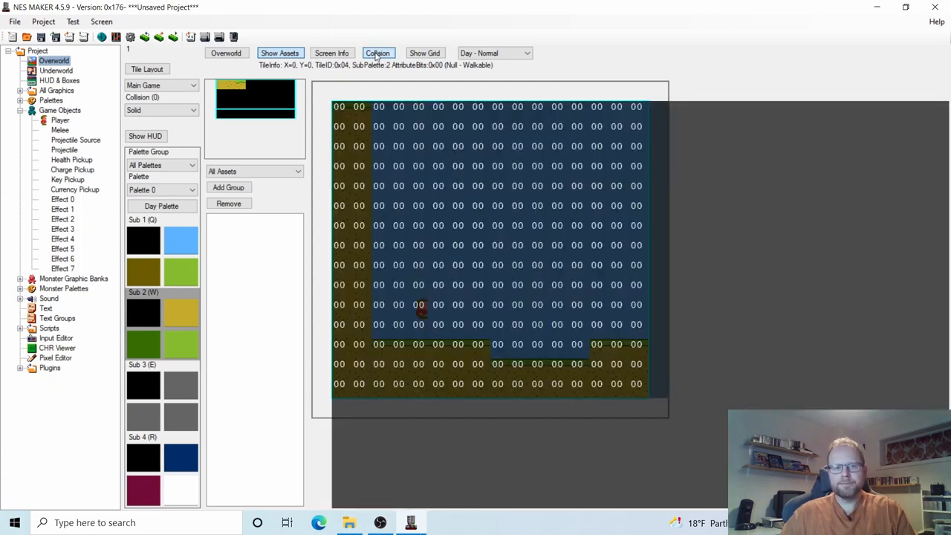
# Make the top two tiles of the wall's inner column solid, then mark a sky tile as Warp.
pyautogui.click(360, 117)
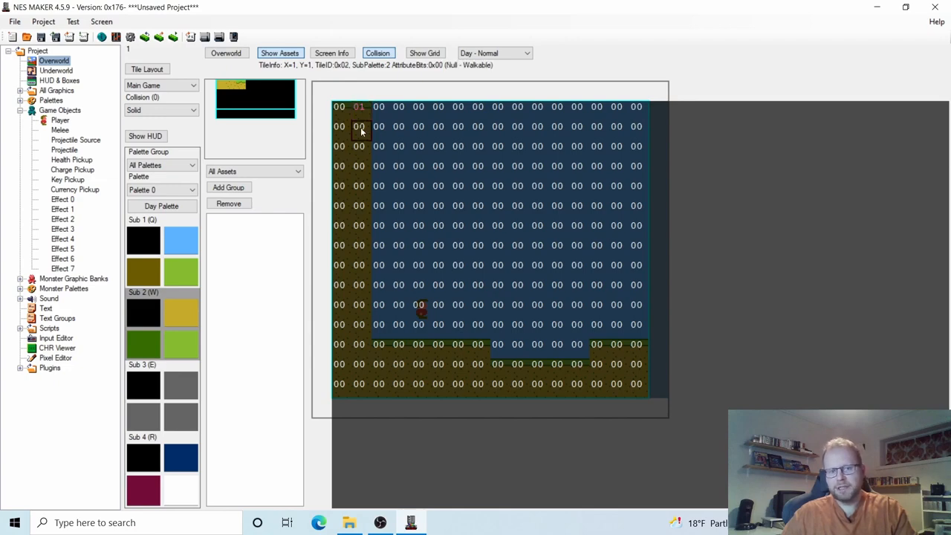
pyautogui.click(359, 127)
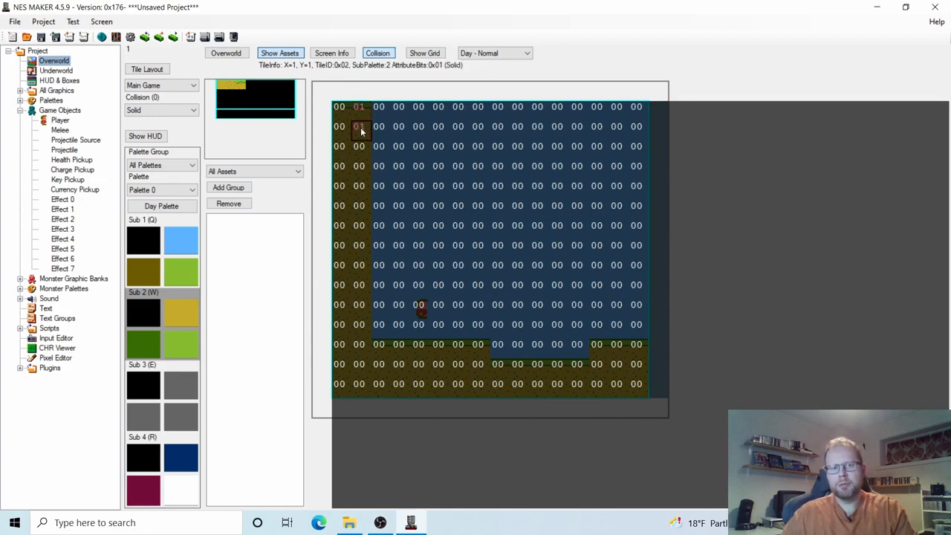
pyautogui.click(144, 113)
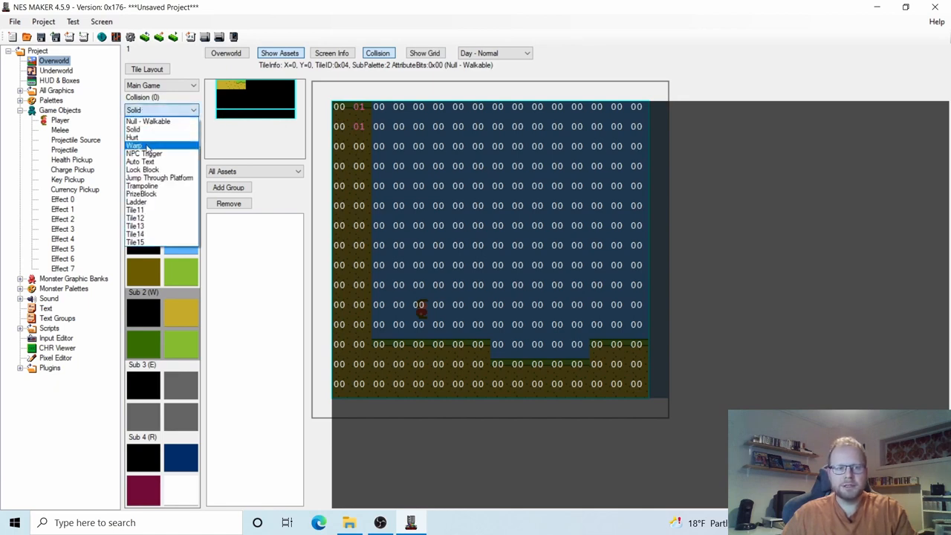
pyautogui.click(148, 146)
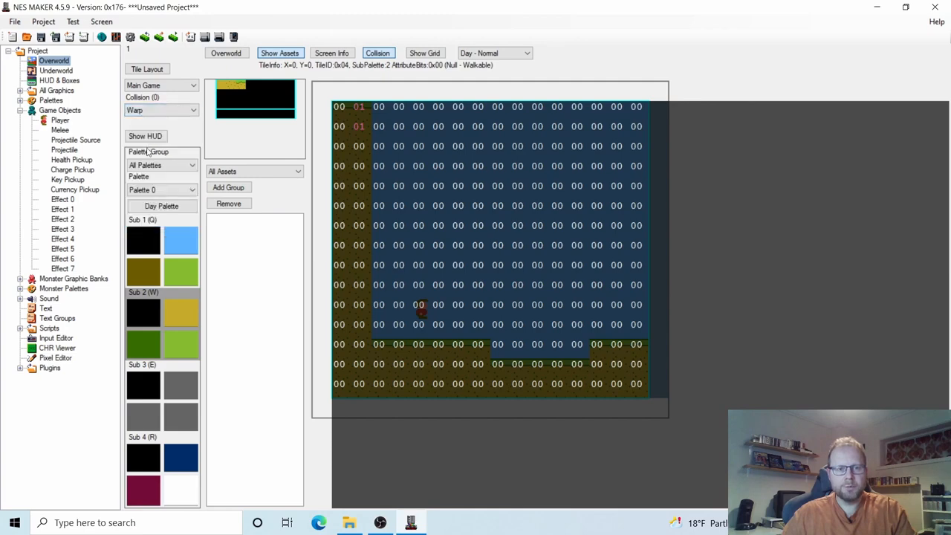
pyautogui.click(437, 229)
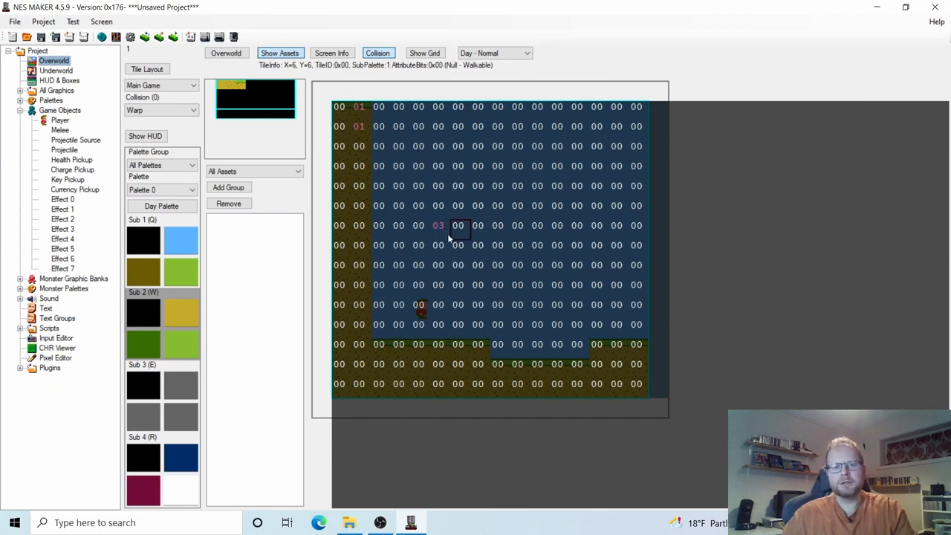
# Reset the warp tile to Null - Walkable and make the third and fourth wall tiles solid.
pyautogui.click(183, 112)
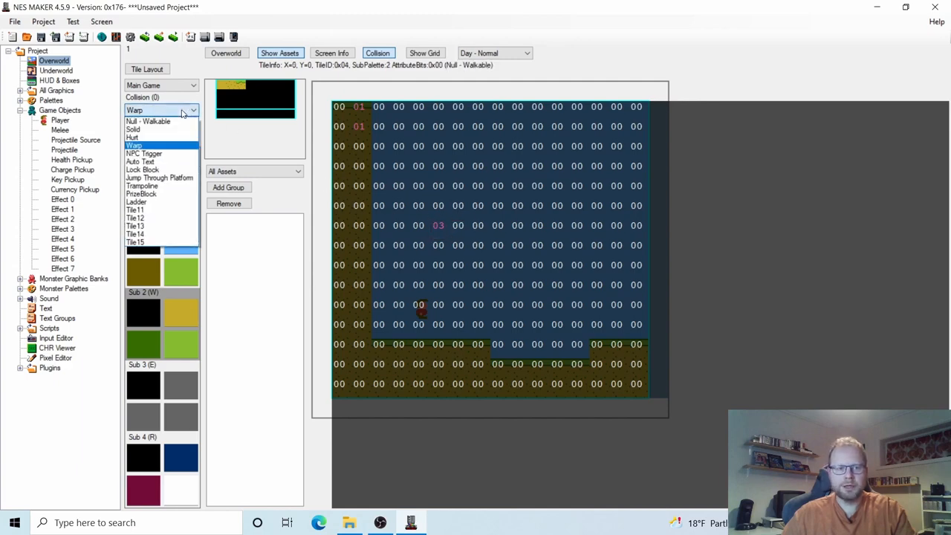
pyautogui.click(164, 121)
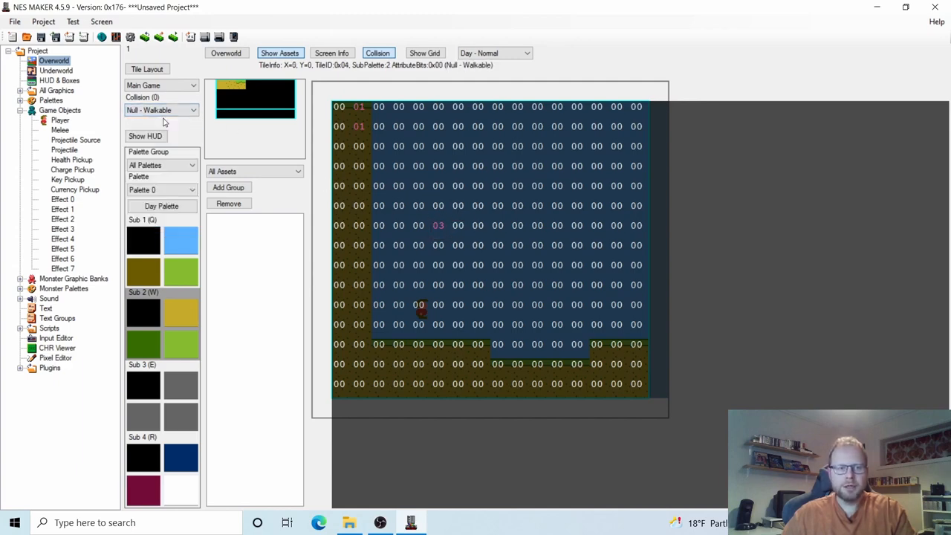
pyautogui.click(439, 233)
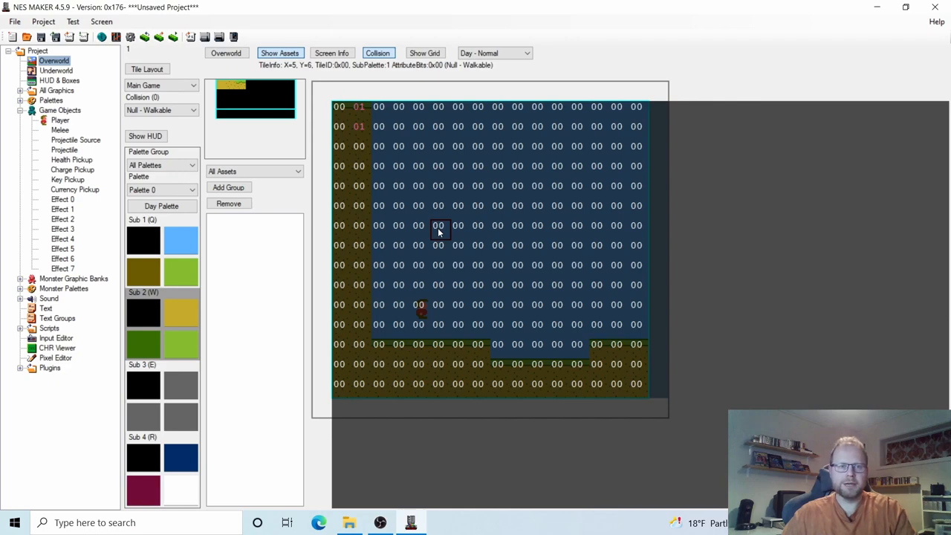
pyautogui.click(177, 111)
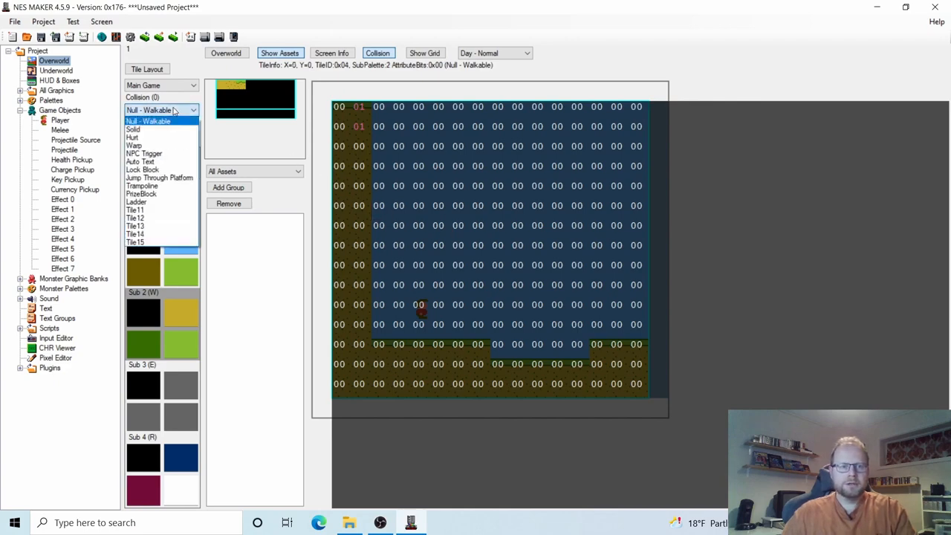
pyautogui.click(156, 130)
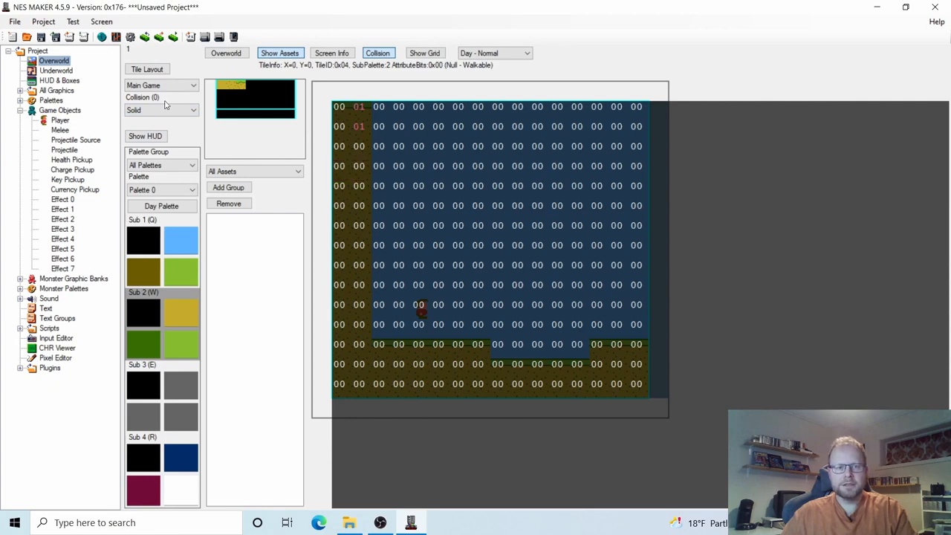
pyautogui.click(358, 152)
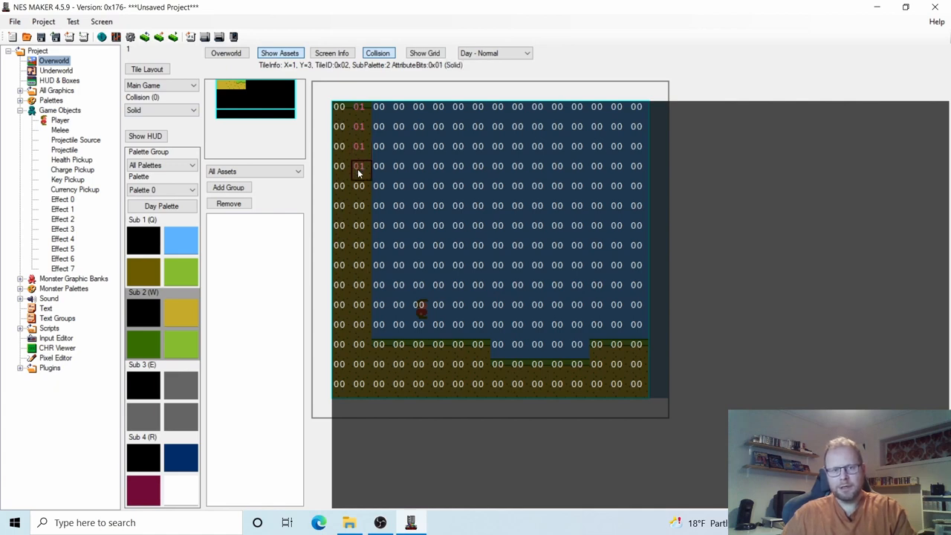
pyautogui.click(359, 187)
# Drag solid collision down the rest of column X=1 and along the grass-topped ground, then hide the overlay.
pyautogui.moveTo(358, 232)
pyautogui.mouseDown()
pyautogui.moveTo(357, 328)
pyautogui.moveTo(385, 353)
pyautogui.moveTo(591, 375)
pyautogui.moveTo(606, 354)
pyautogui.moveTo(636, 349)
pyautogui.mouseUp()
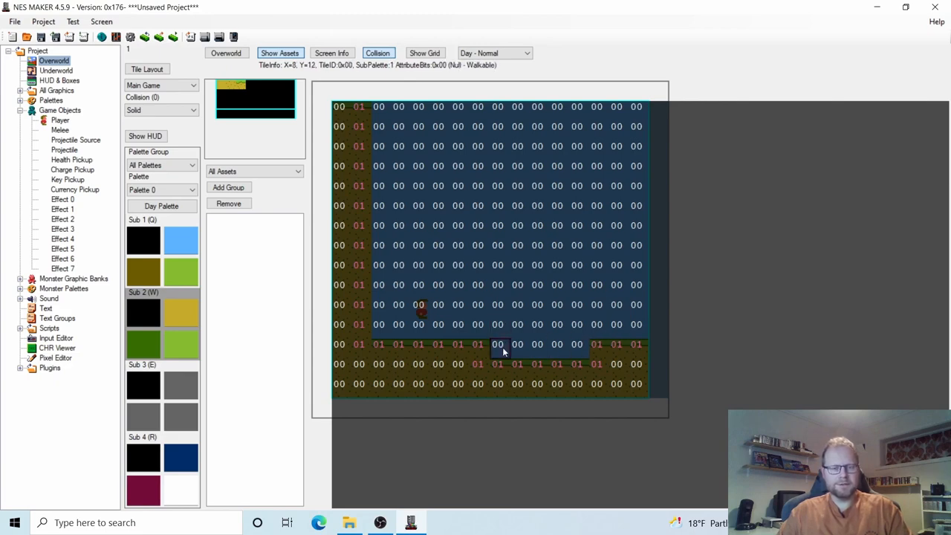
pyautogui.click(377, 54)
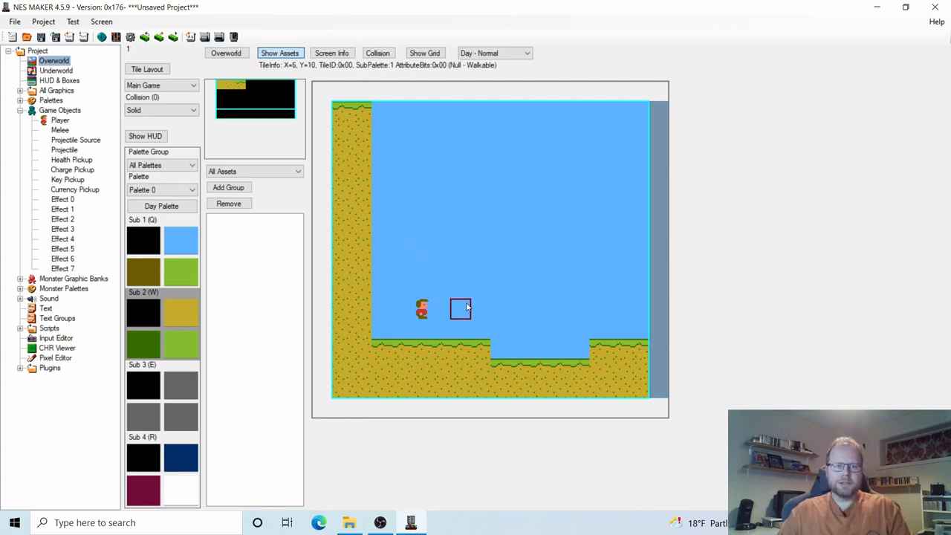
# Compile the project into game.nes and launch it running in Mesen, dismissing the build console.
pyautogui.click(205, 38)
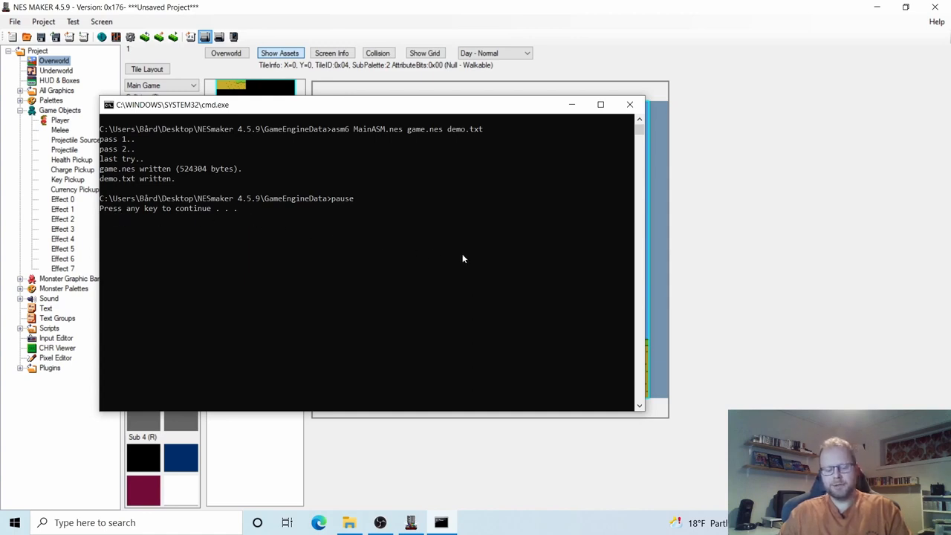
pyautogui.press('Return')
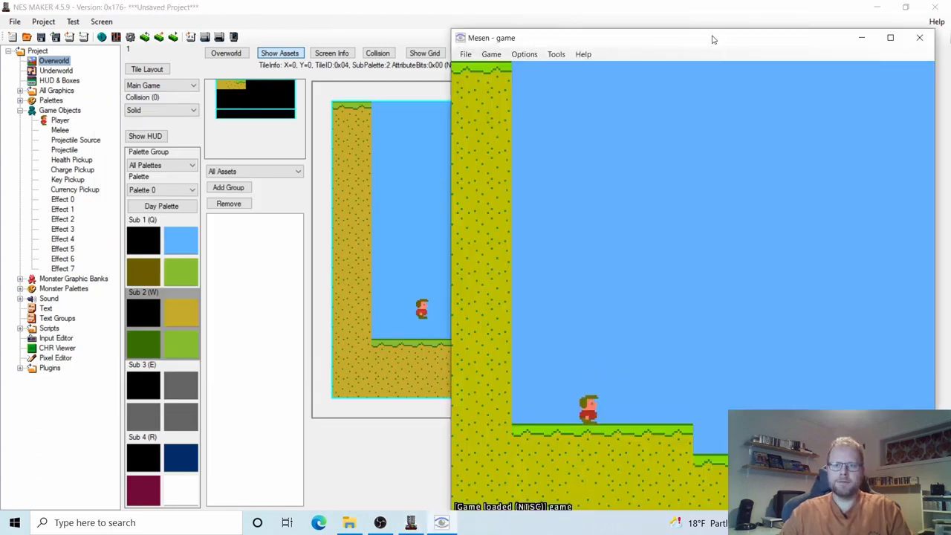
# Bring the Mesen window fully into view, play-test the overworld screen, then close Mesen.
pyautogui.moveTo(712, 40); pyautogui.dragTo(469, 18)
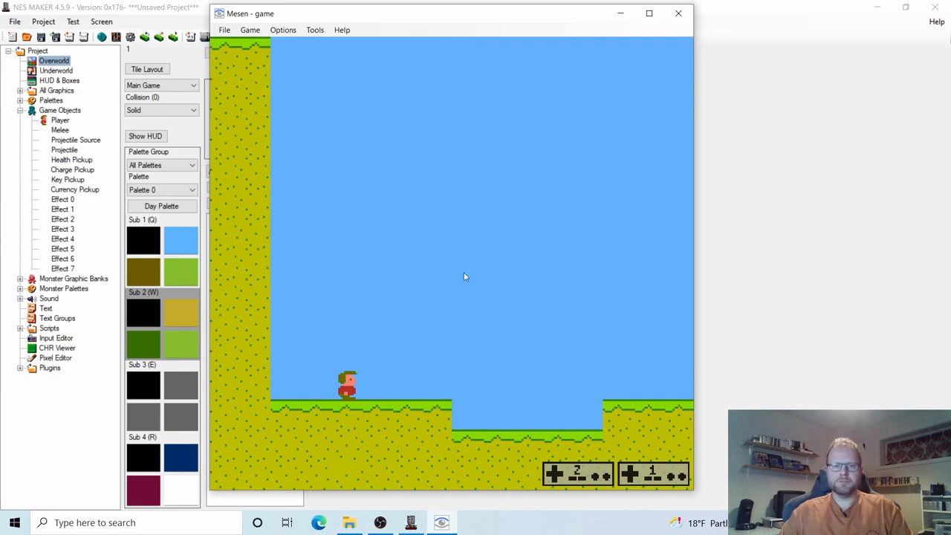
pyautogui.click(679, 14)
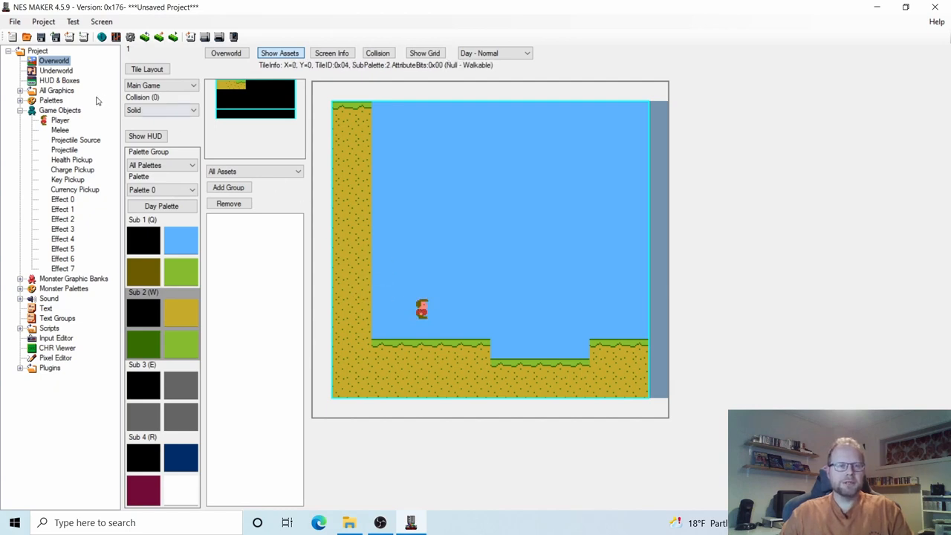
# Browse up to NESmaker 4.5.9 > Projects and save the project there as GhosthunterPete.MST.
pyautogui.click(41, 38)
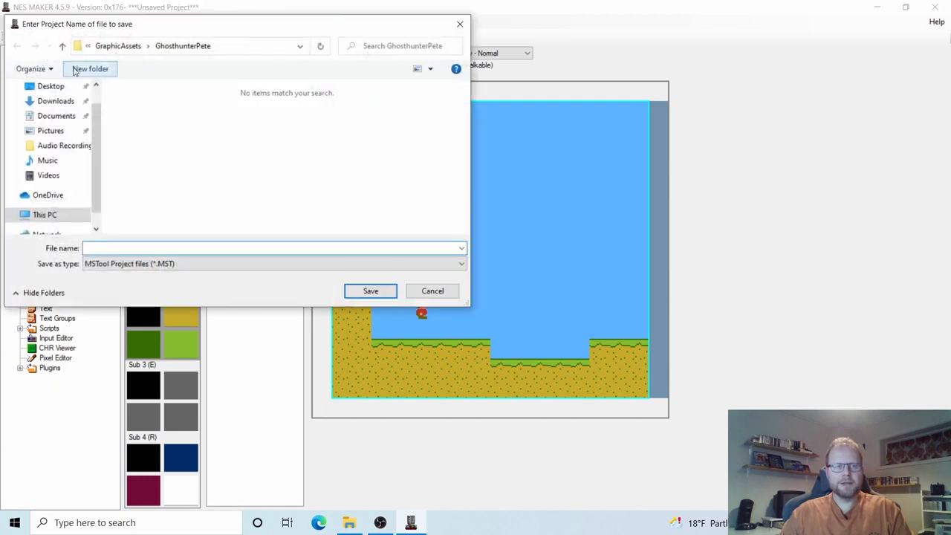
pyautogui.click(121, 48)
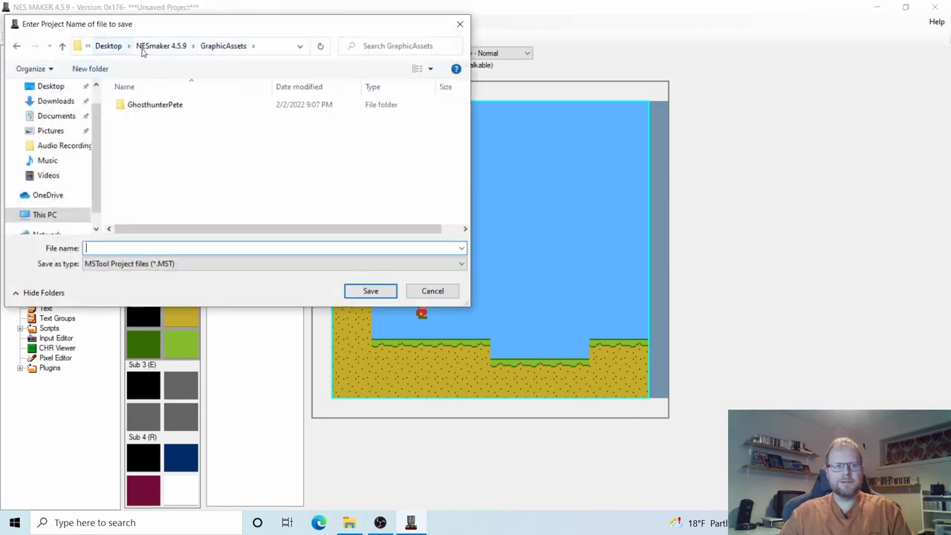
pyautogui.click(155, 47)
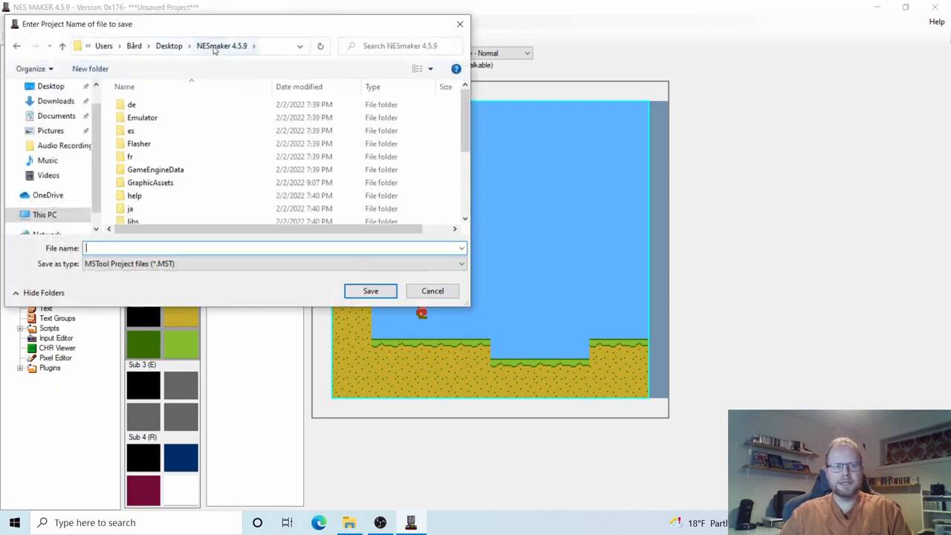
pyautogui.scroll(-2, 211, 176)
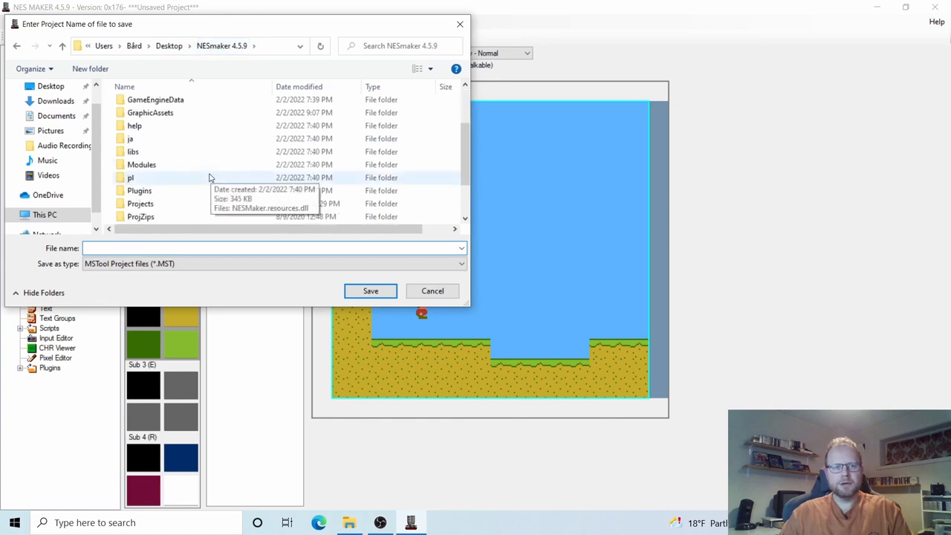
pyautogui.doubleClick(151, 206)
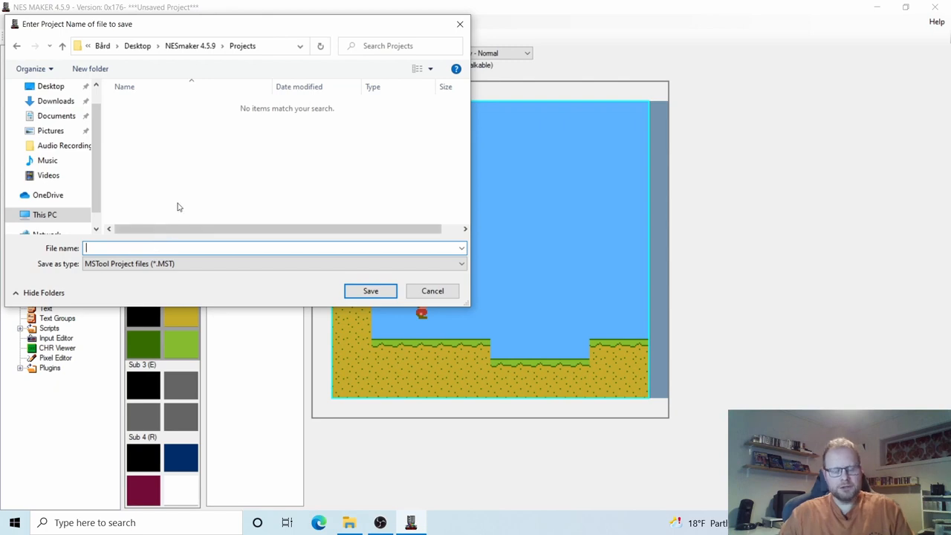
pyautogui.write('Ghost')
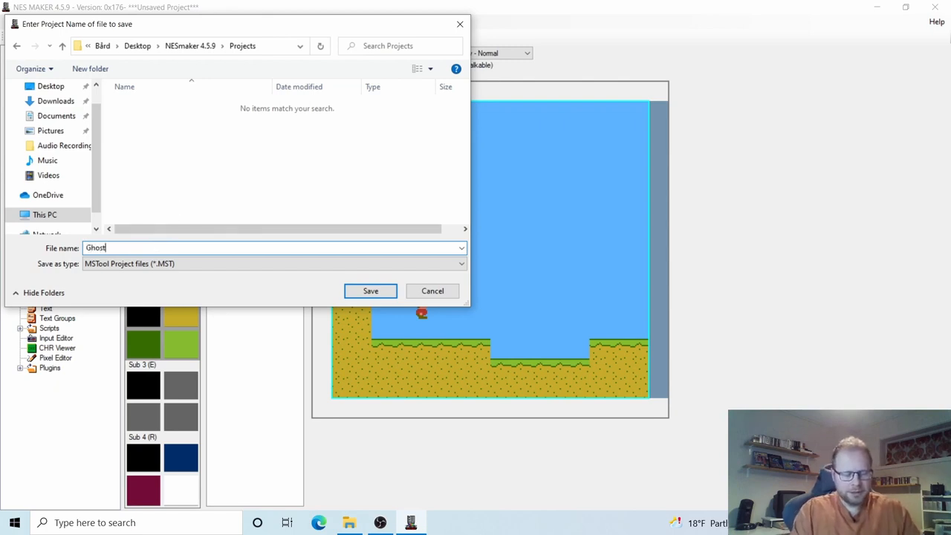
pyautogui.write('hunterPete')
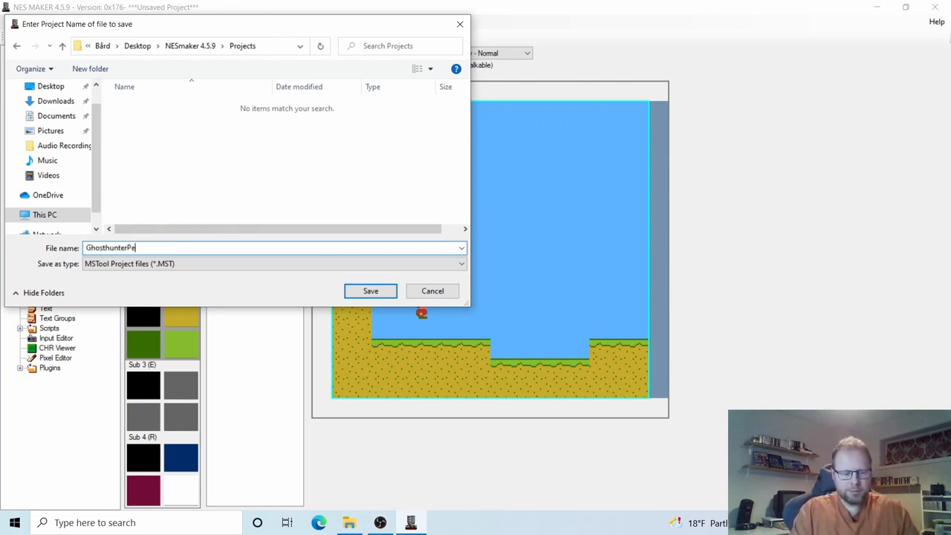
pyautogui.click(361, 292)
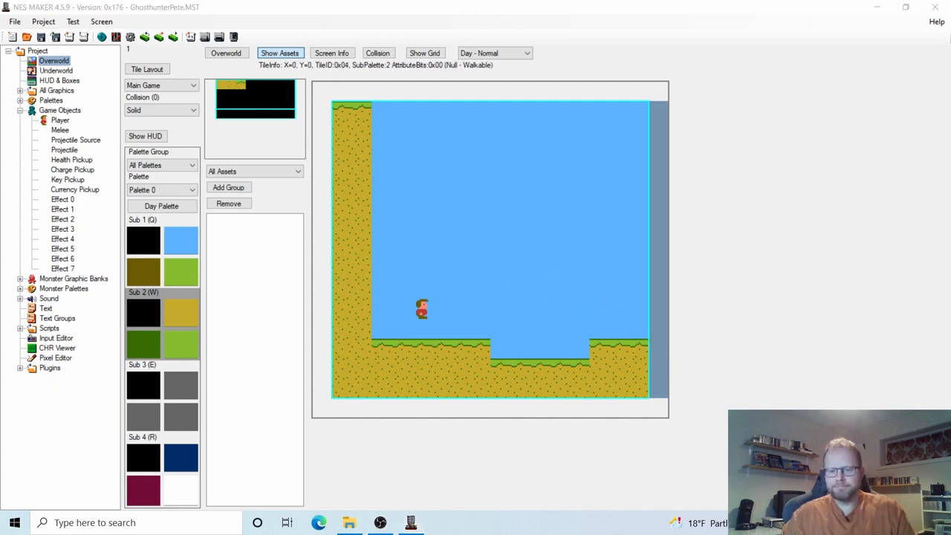
pyautogui.rightClick(800, 522)
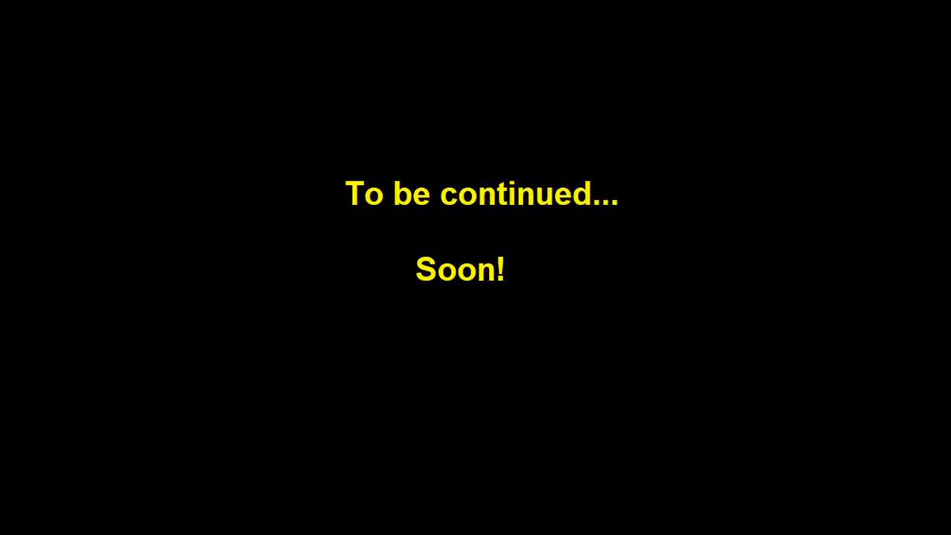